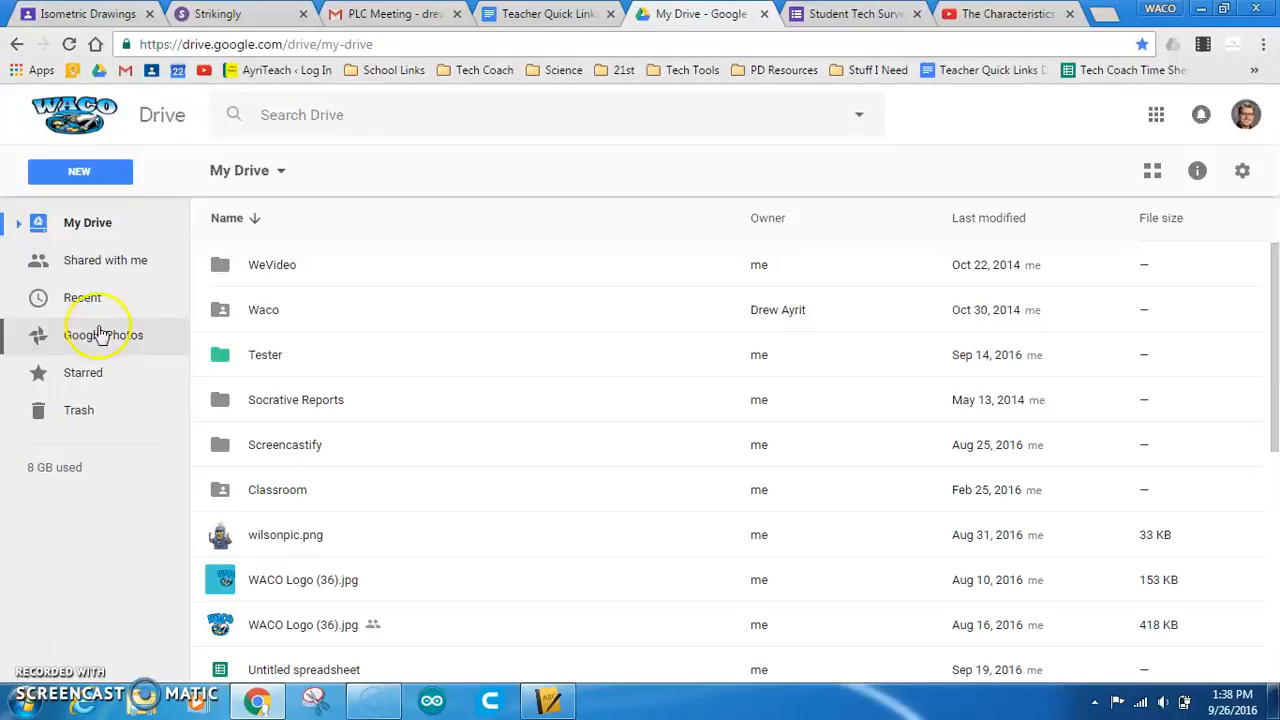
Create a new blank Google Forms form in My Drive.
{"action": "left_click", "coordinate": [76, 172]}
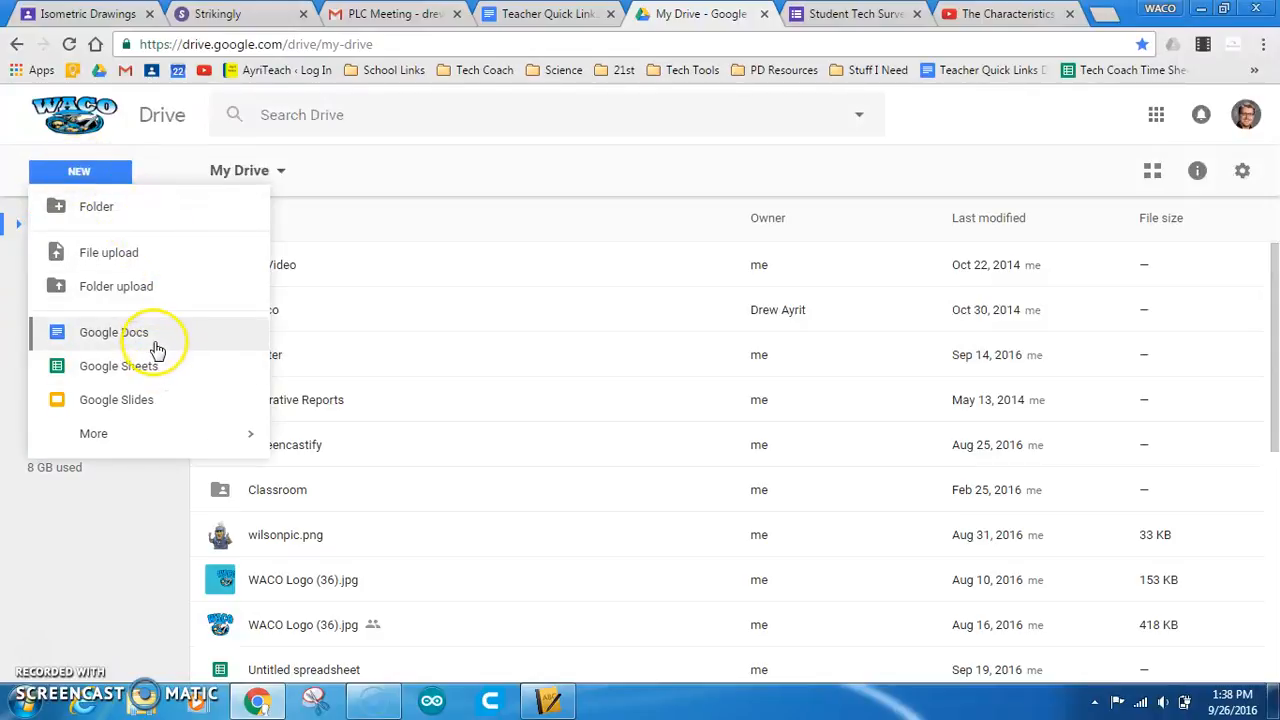
{"action": "mouse_move", "coordinate": [183, 440]}
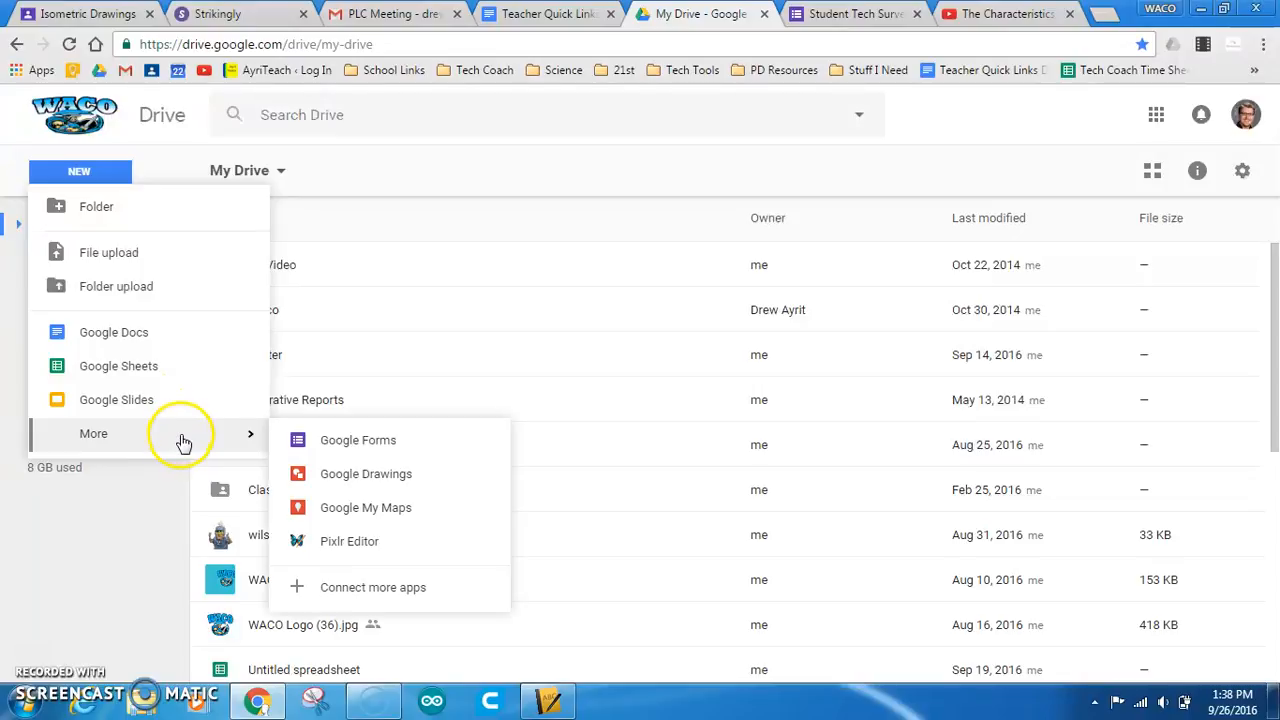
{"action": "left_click", "coordinate": [349, 448]}
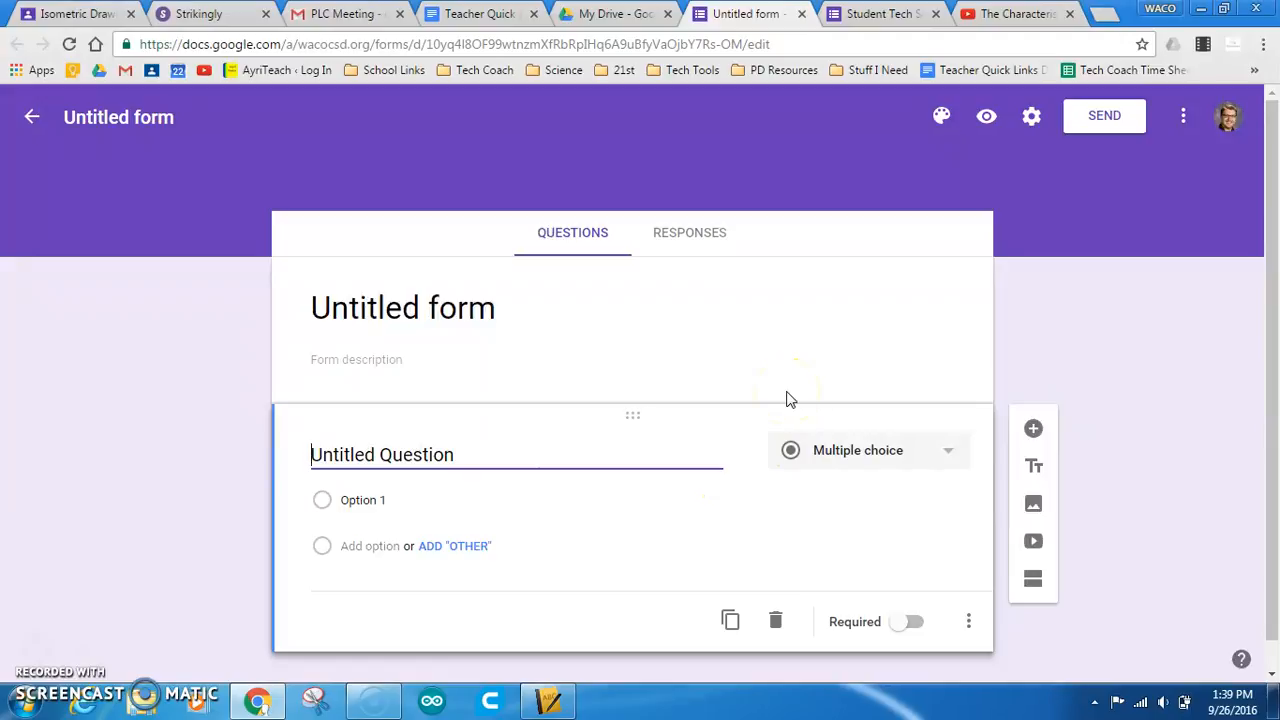
Title the form "Tester Survey" and apply the same title as its file name.
{"action": "left_click", "coordinate": [458, 309]}
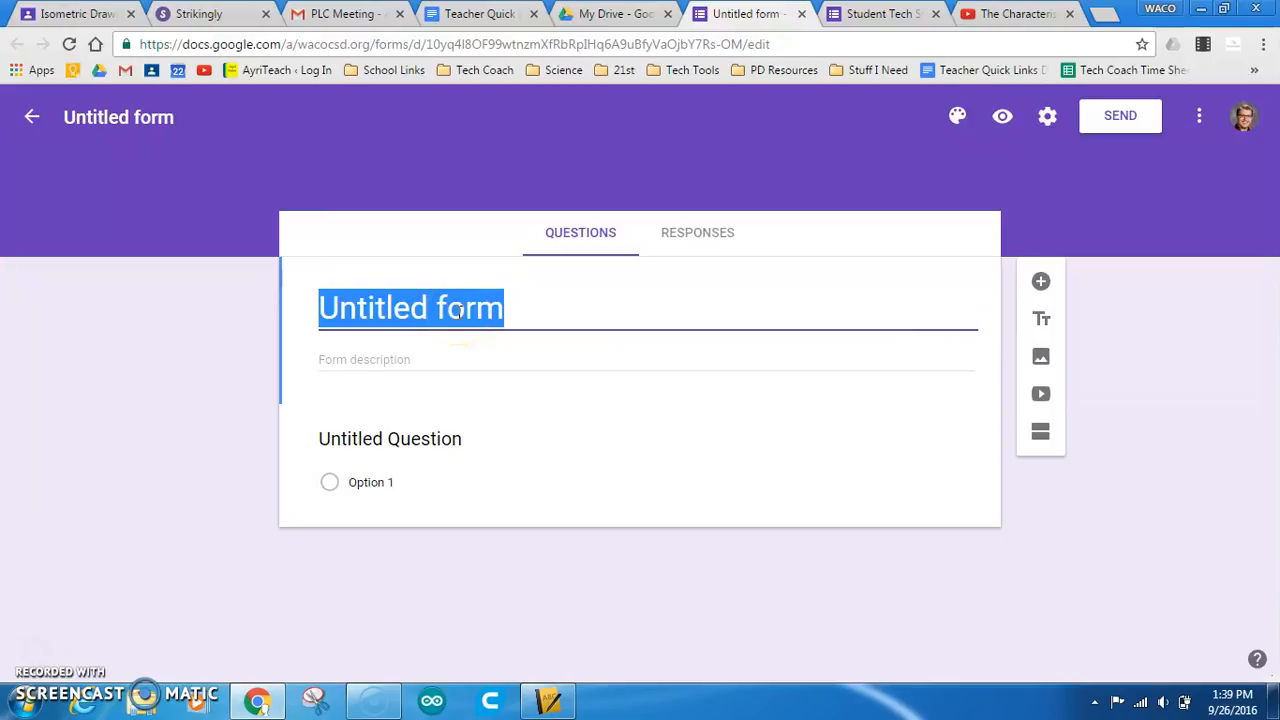
{"action": "type", "text": "Tester Suir"}
{"action": "key", "text": "BackSpace"}
{"action": "key", "text": "BackSpace"}
{"action": "type", "text": "rvey"}
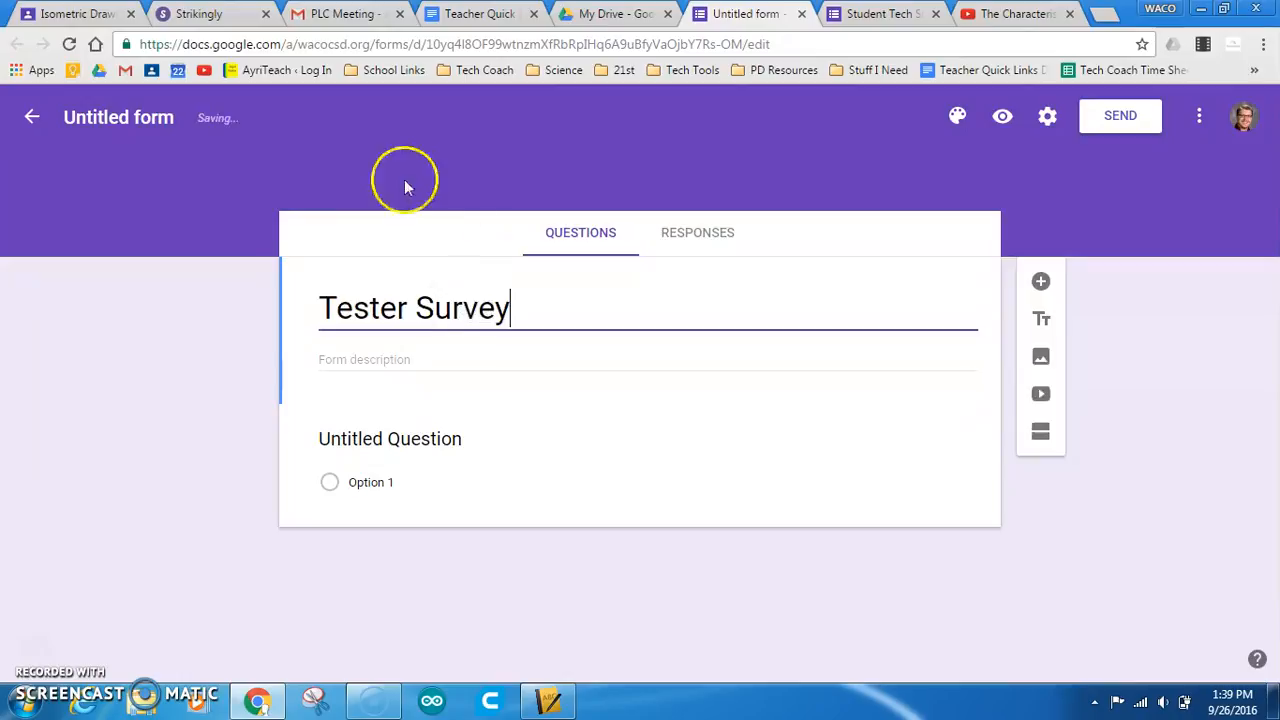
{"action": "left_click", "coordinate": [145, 118]}
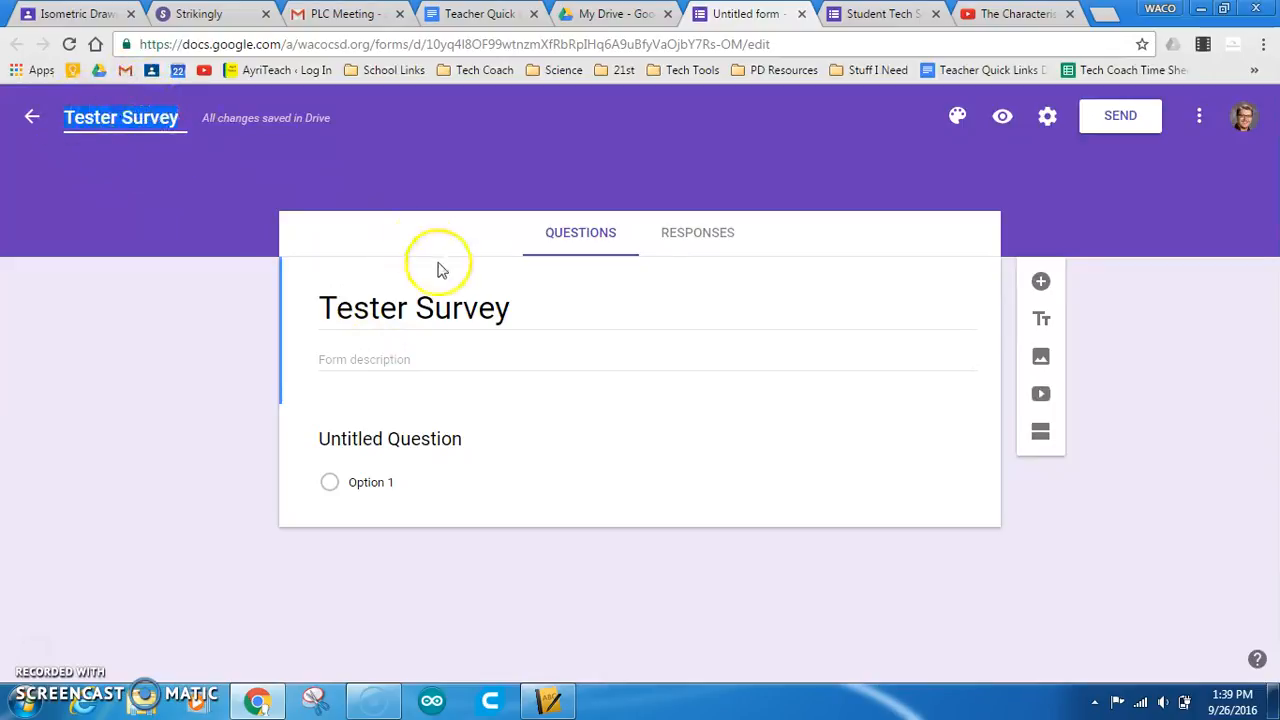
Enter the form description "Just a tester to show how Google Forms works.".
{"action": "left_click", "coordinate": [388, 360]}
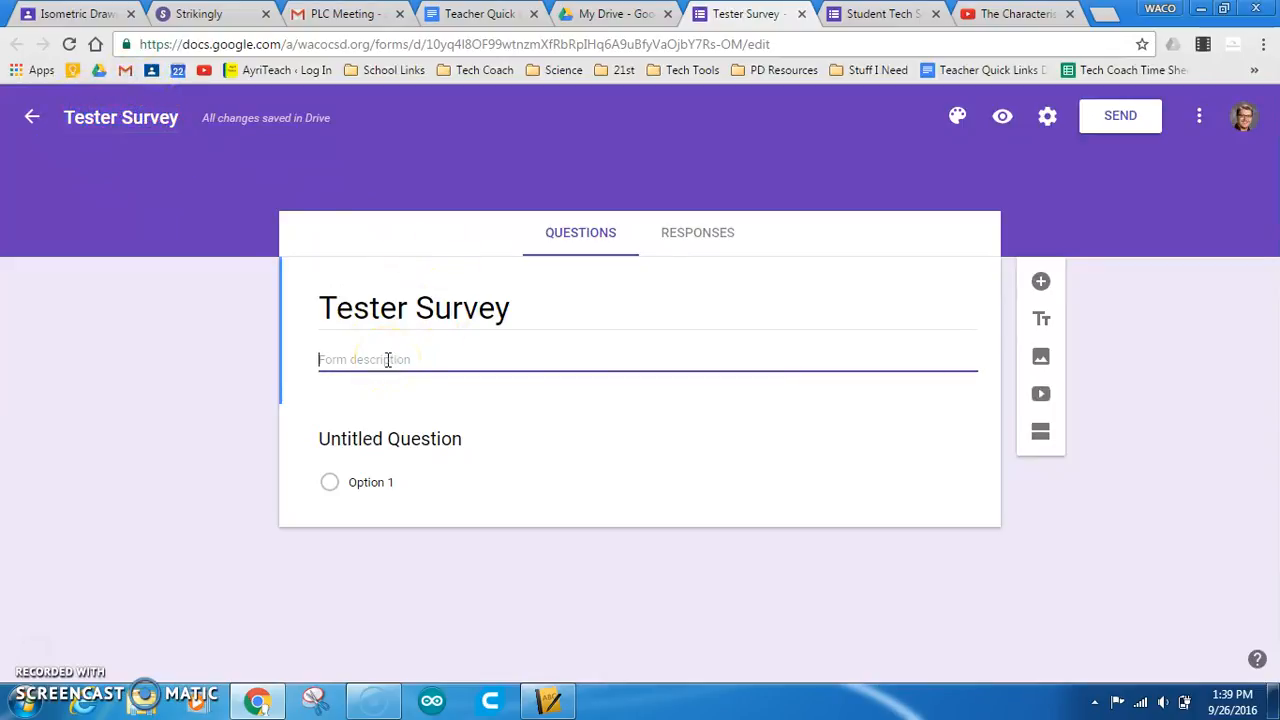
{"action": "type", "text": "Just a tester to show how"}
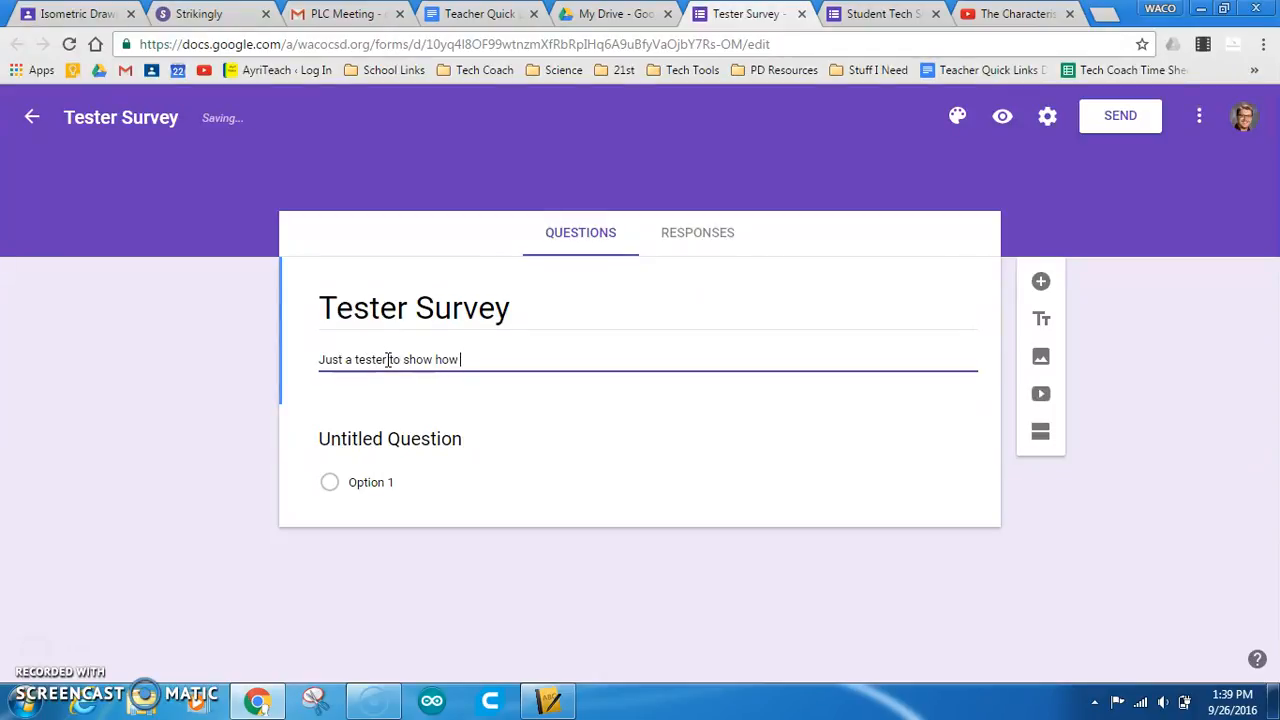
{"action": "type", "text": " Google Forms works."}
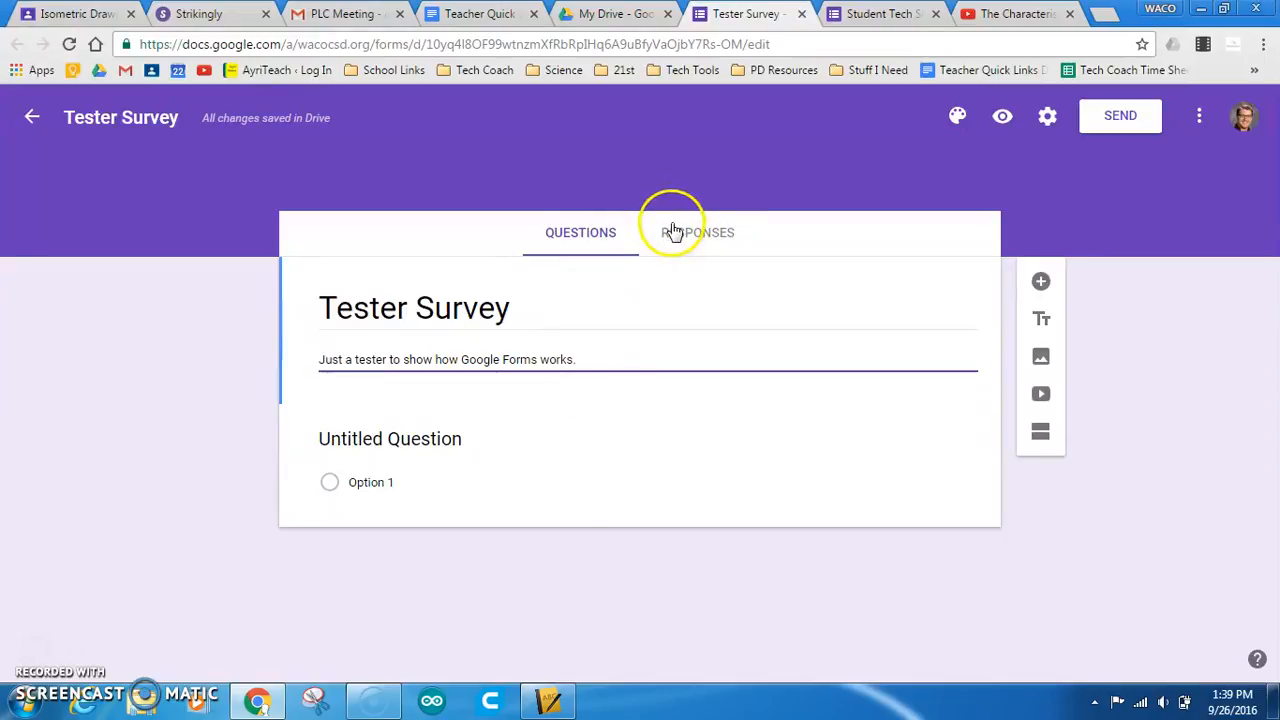
Examine the form's response view and its spreadsheet option, ending back on the questions.
{"action": "left_click", "coordinate": [700, 234]}
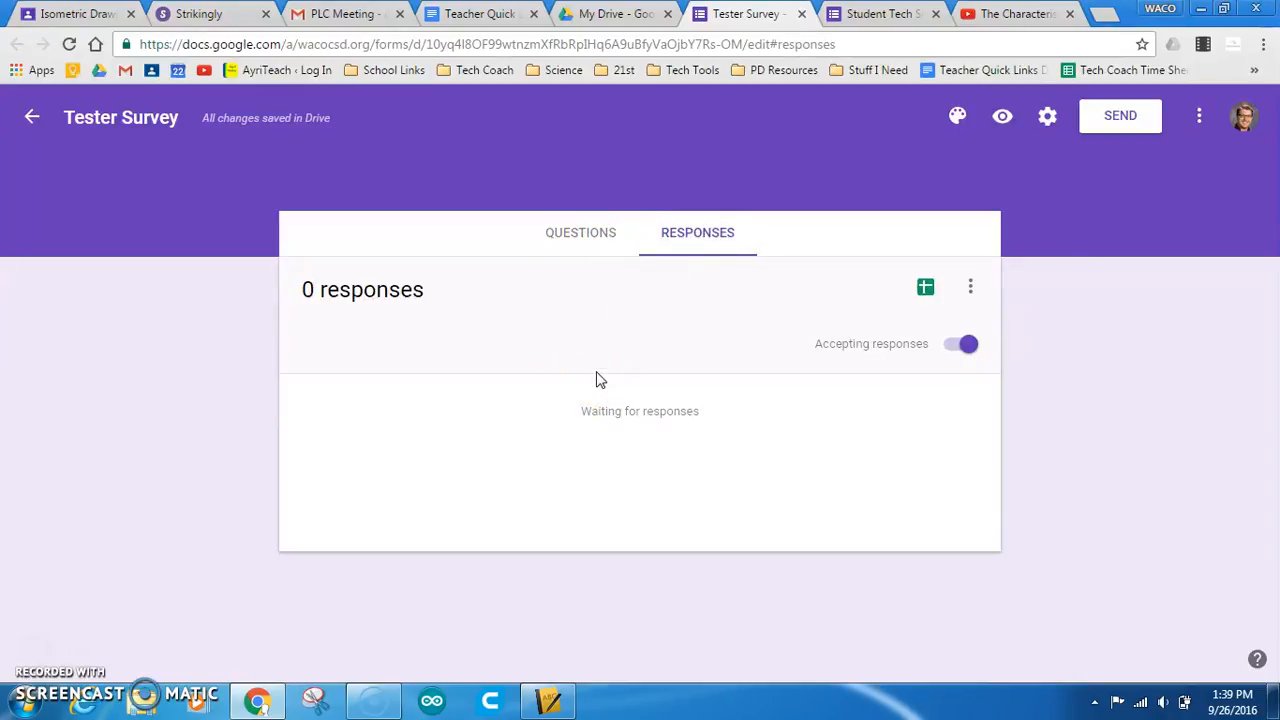
{"action": "left_click", "coordinate": [562, 238]}
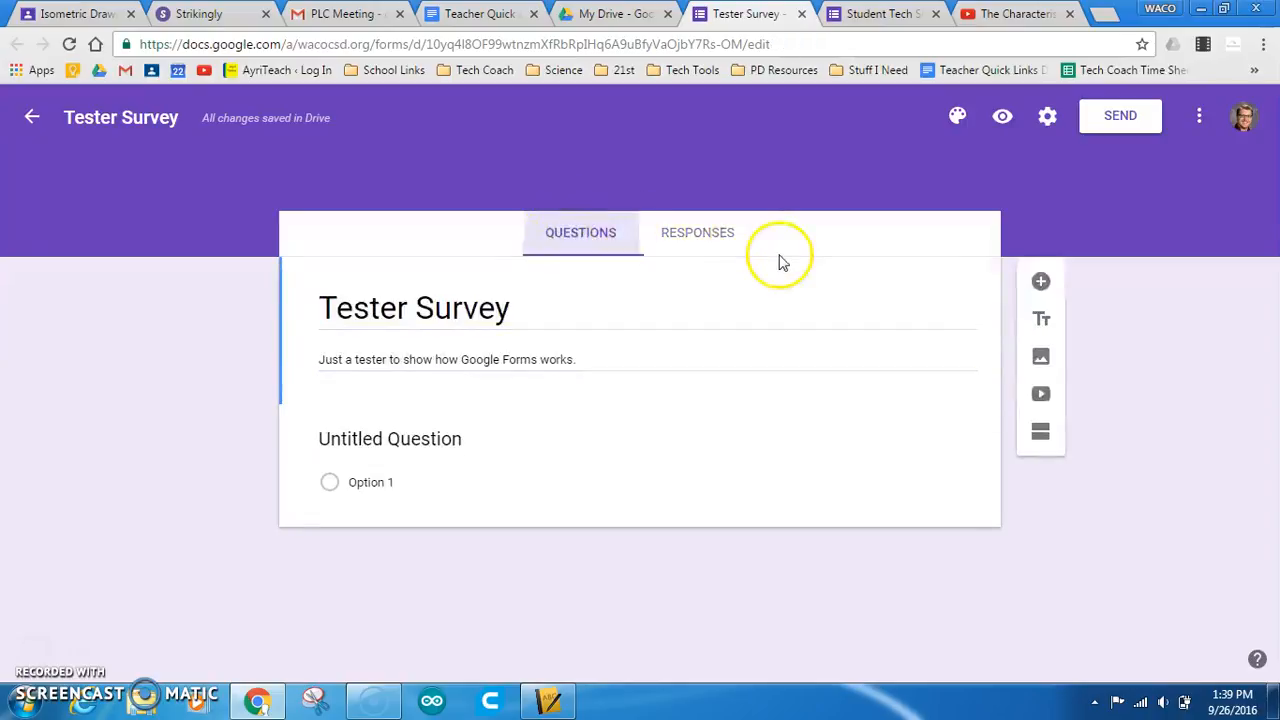
{"action": "left_click", "coordinate": [716, 238]}
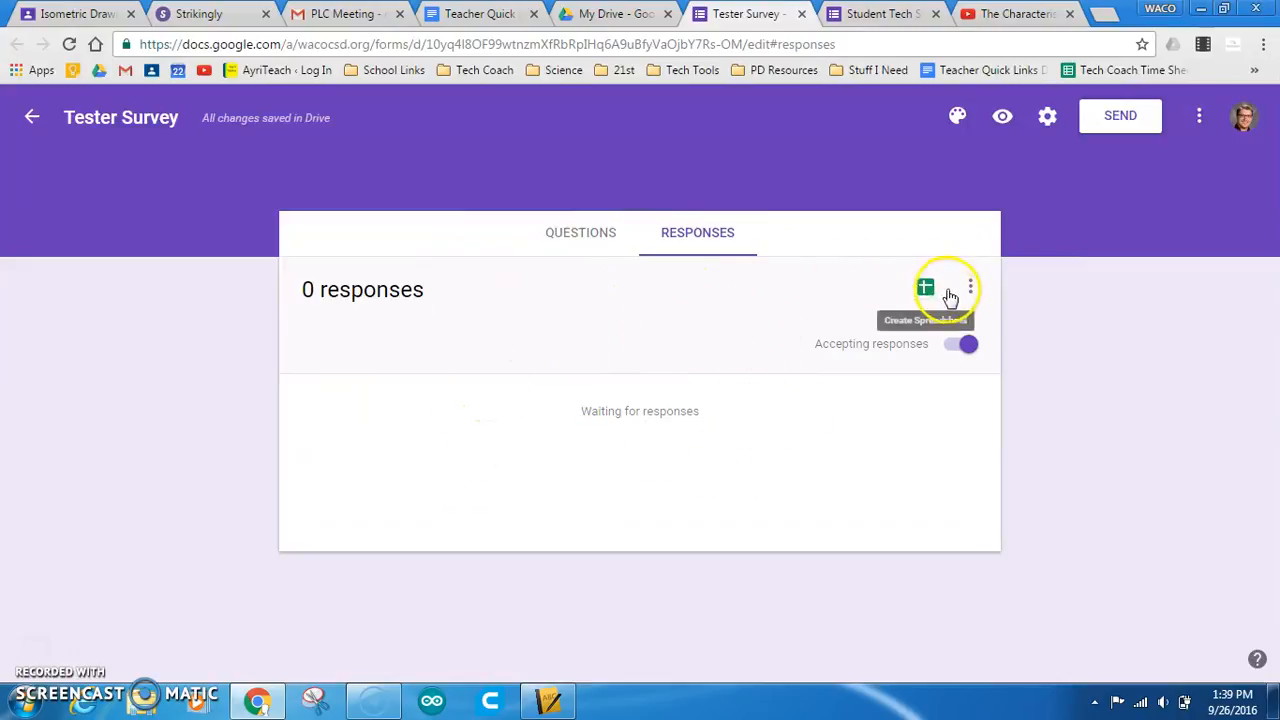
{"action": "left_click", "coordinate": [551, 238]}
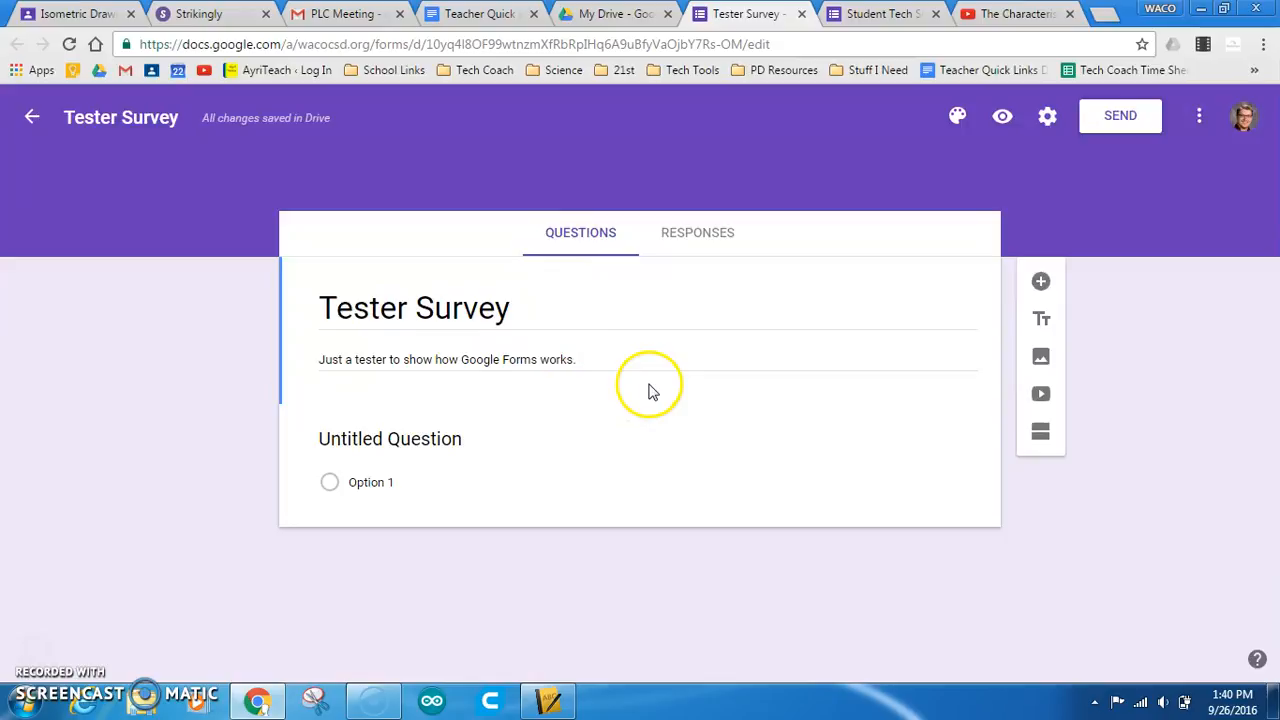
Set the untitled question's text to "What kind of question do you want to ask?".
{"action": "left_click", "coordinate": [381, 439]}
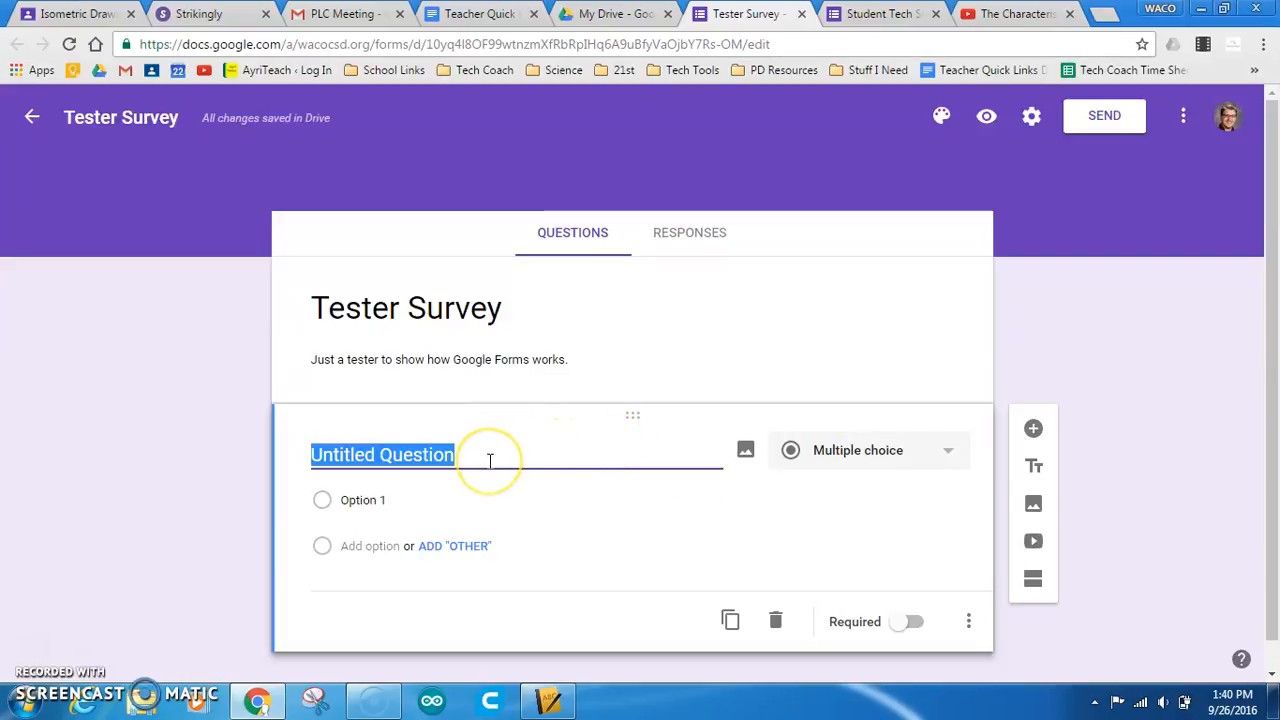
{"action": "type", "text": "Name"}
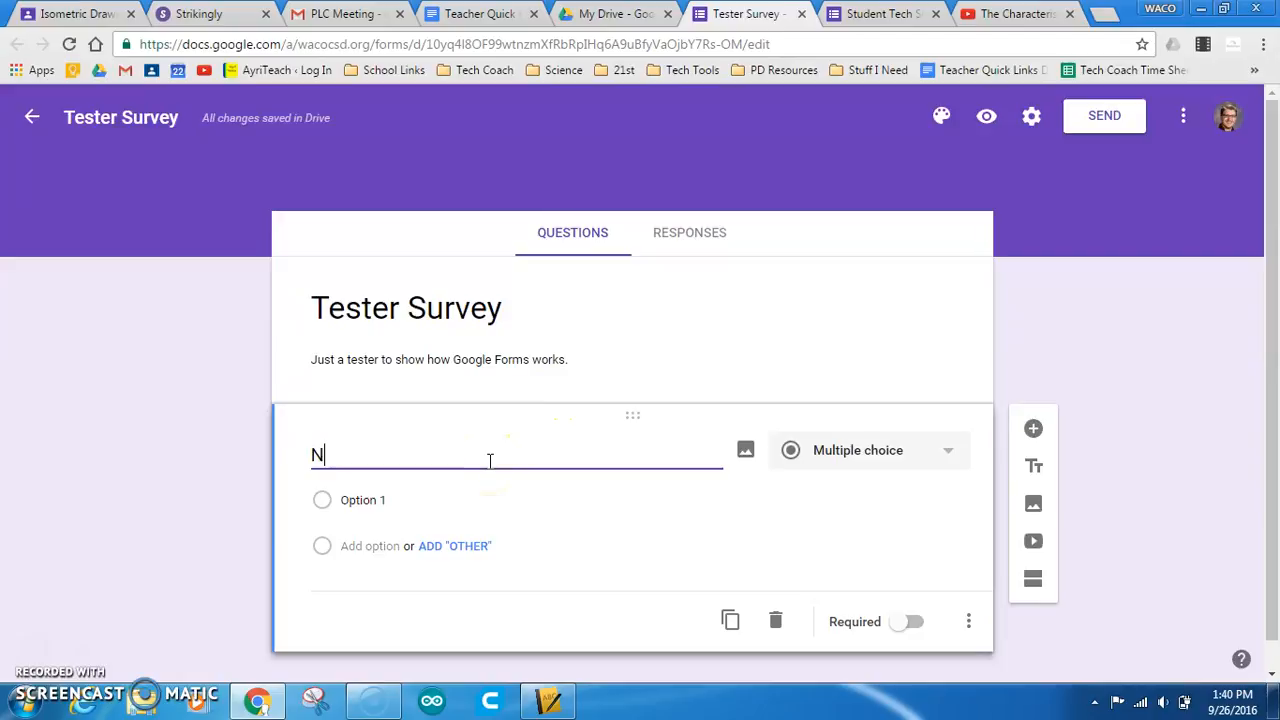
{"action": "key", "text": "BackSpace"}
{"action": "key", "text": "BackSpace"}
{"action": "key", "text": "BackSpace"}
{"action": "key", "text": "BackSpace"}
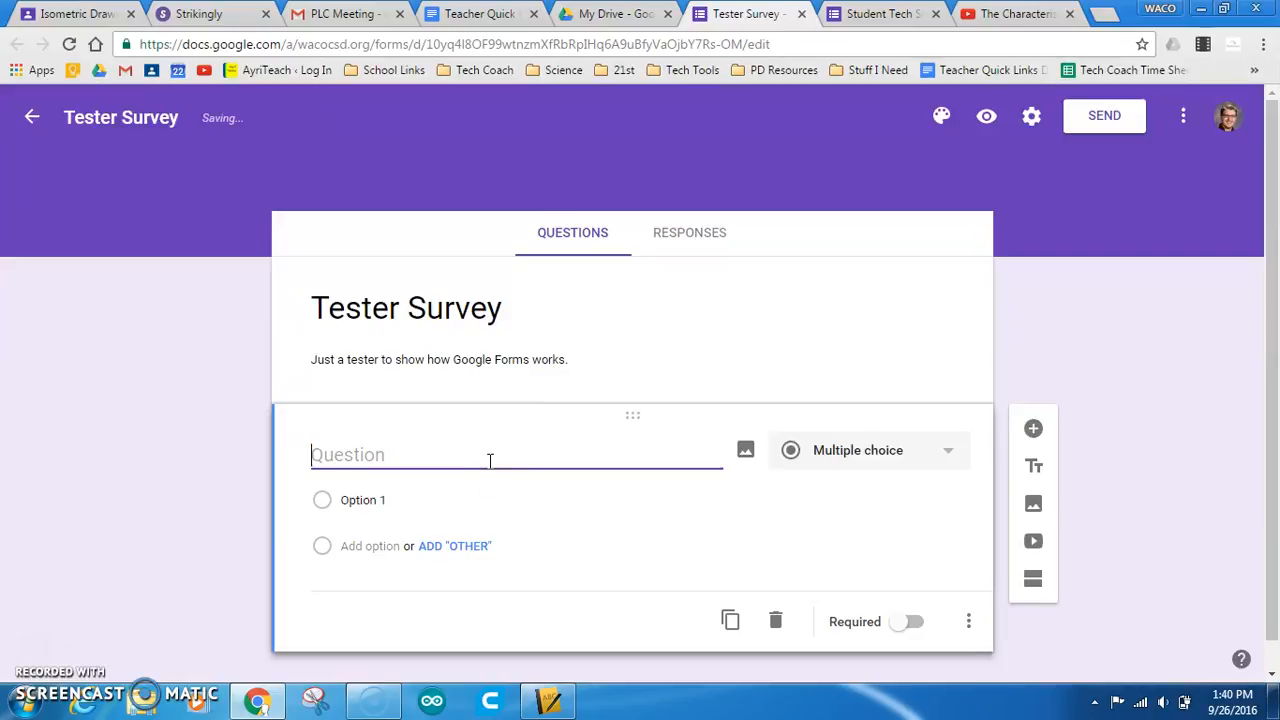
{"action": "type", "text": "What kind of question d"}
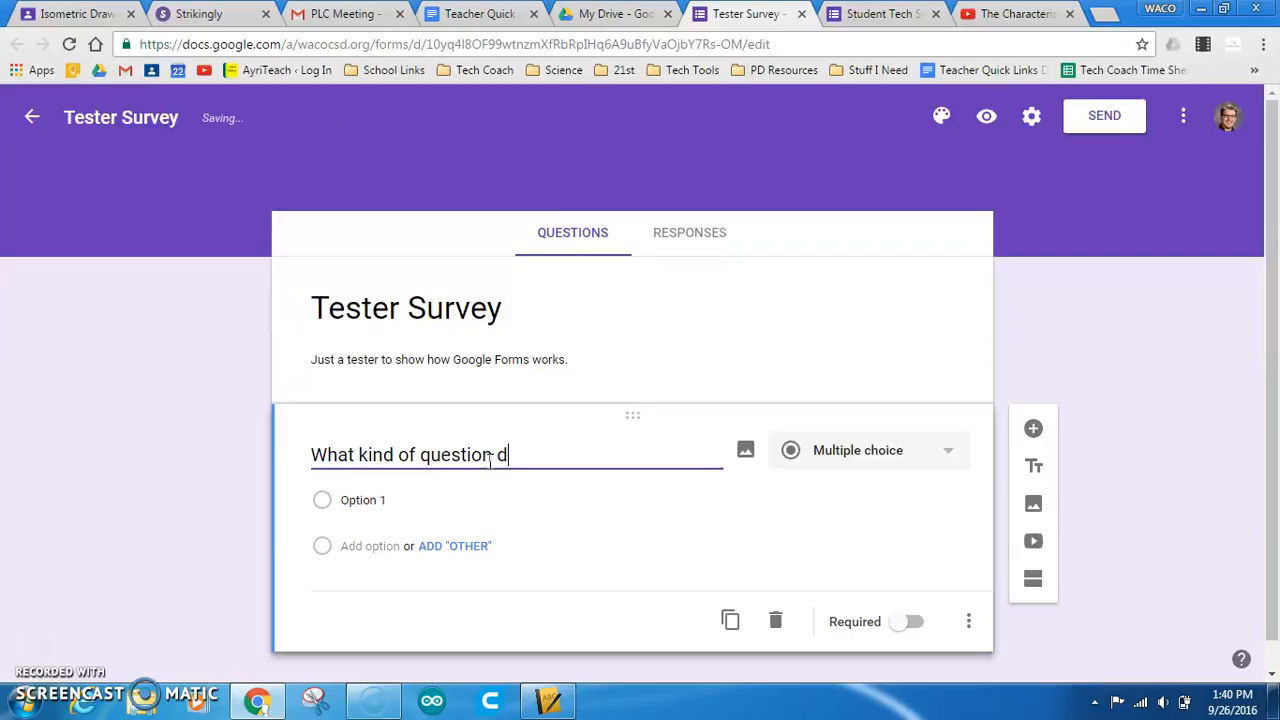
{"action": "type", "text": "o you want to ask?"}
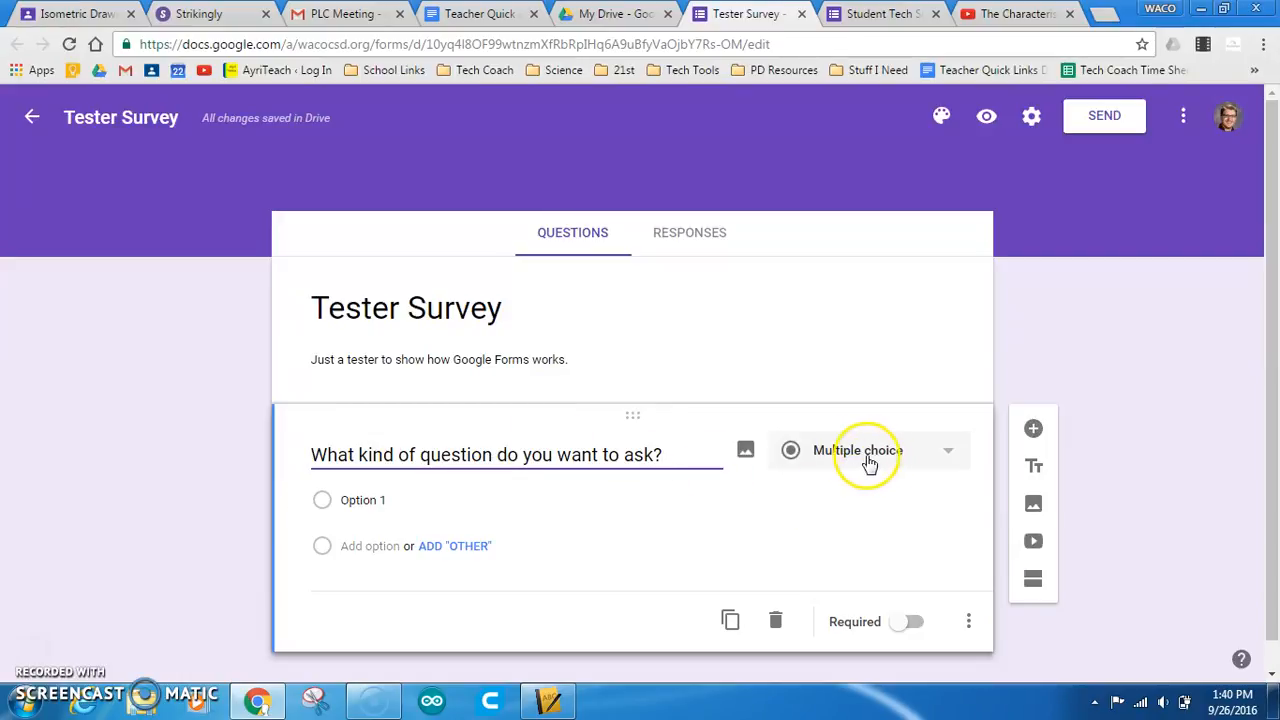
Look at the sources for inserting an image into the question without adding one.
{"action": "left_click", "coordinate": [746, 453]}
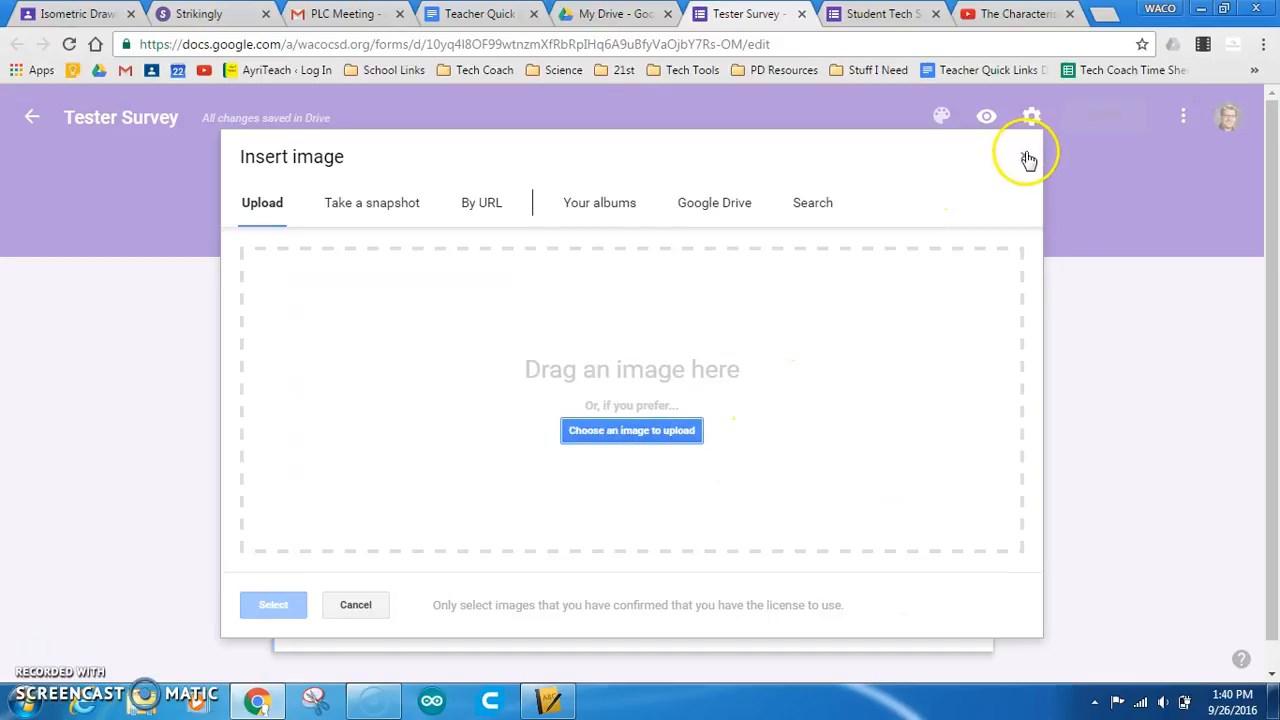
{"action": "left_click", "coordinate": [1029, 160]}
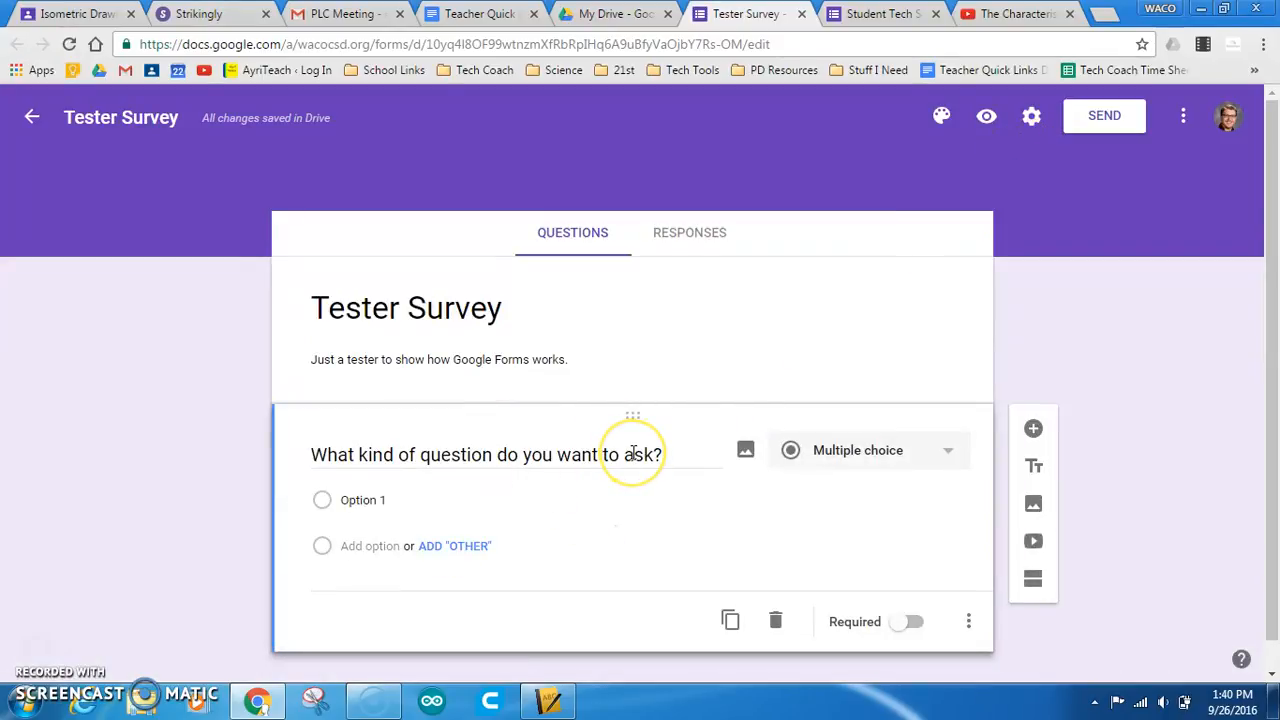
Review the available question types and keep the question as Multiple choice.
{"action": "left_click", "coordinate": [898, 450]}
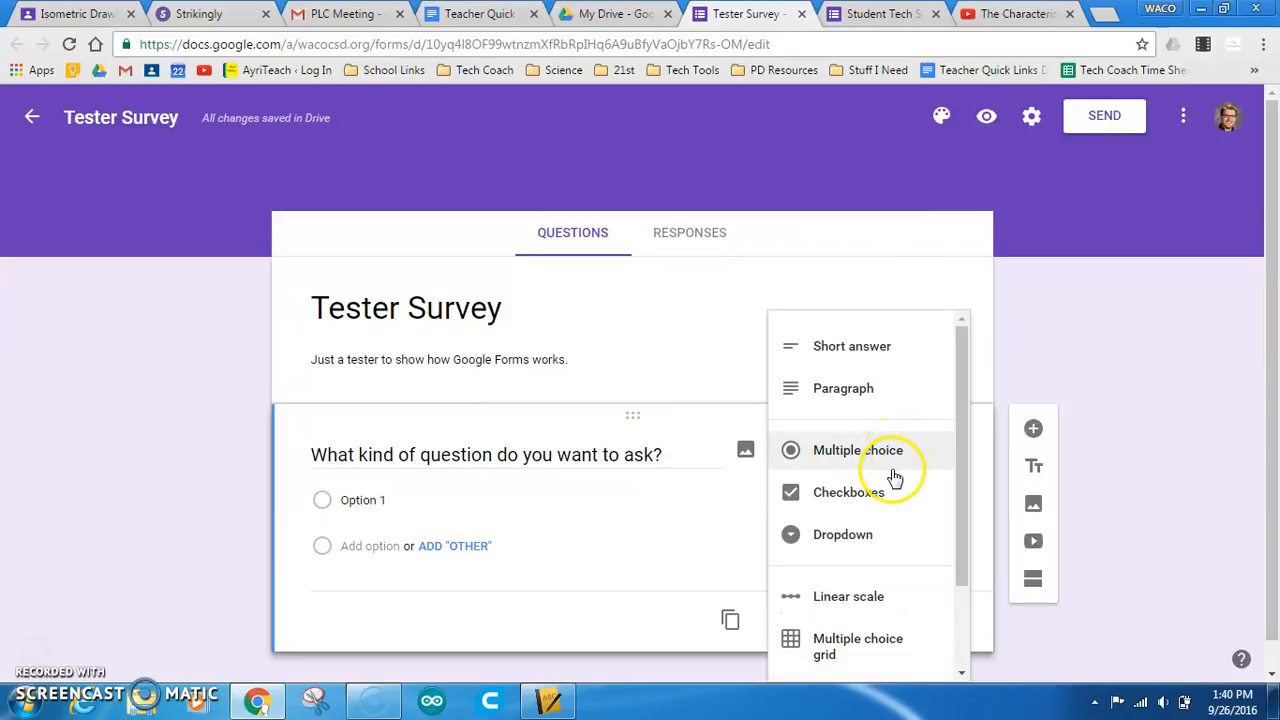
{"action": "scroll", "coordinate": [886, 523], "scroll_direction": "down", "scroll_amount": 1}
{"action": "scroll", "coordinate": [886, 520], "scroll_direction": "up", "scroll_amount": 1}
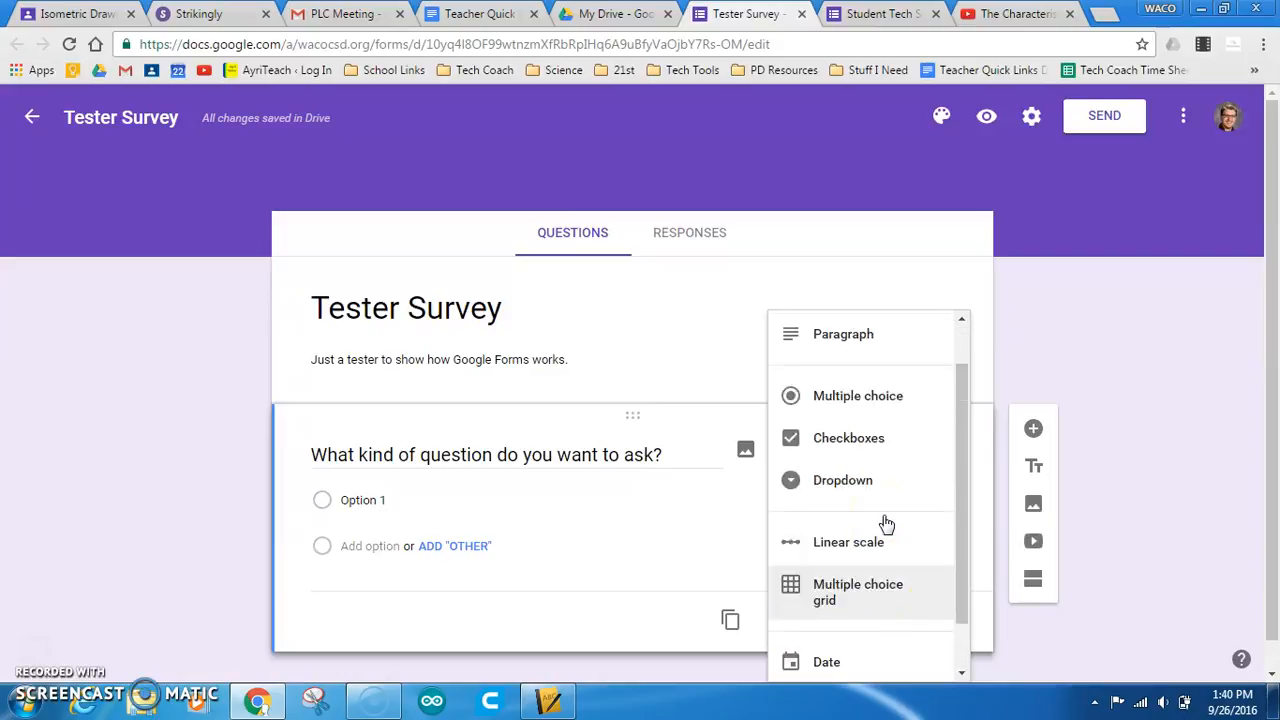
{"action": "scroll", "coordinate": [885, 507], "scroll_direction": "down", "scroll_amount": 1}
{"action": "scroll", "coordinate": [883, 503], "scroll_direction": "up", "scroll_amount": 1}
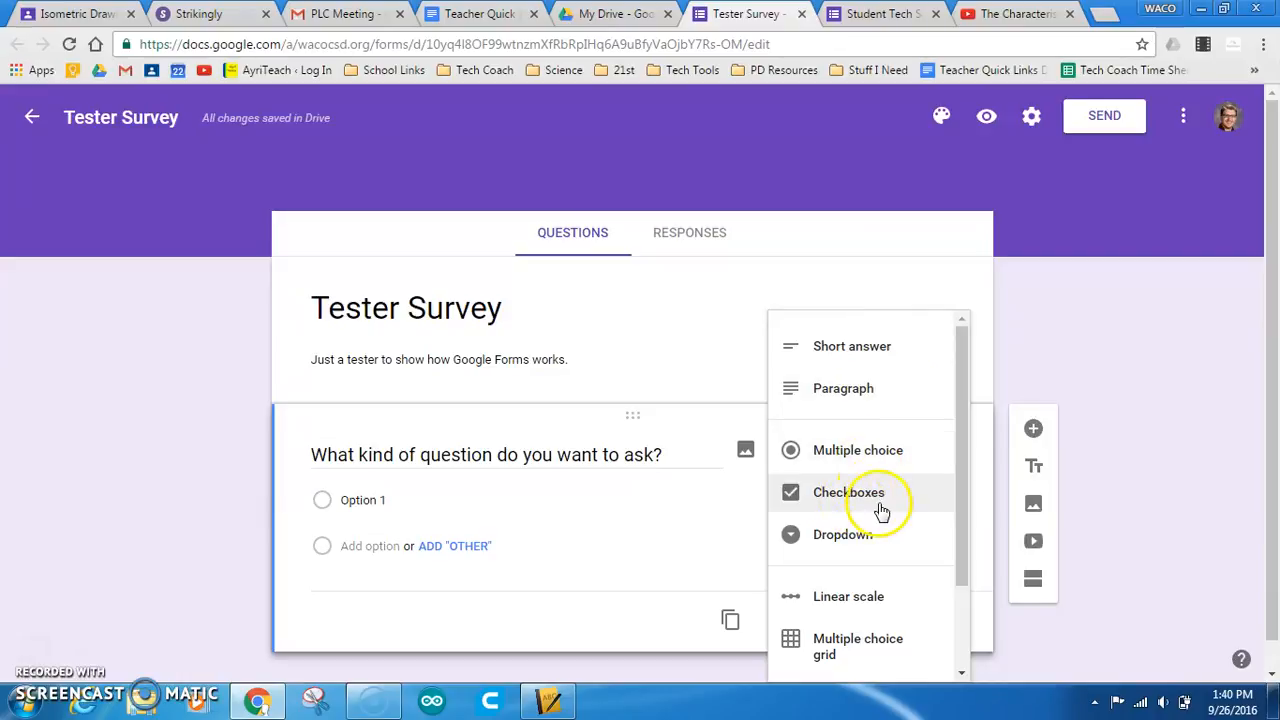
{"action": "scroll", "coordinate": [880, 535], "scroll_direction": "down", "scroll_amount": 3}
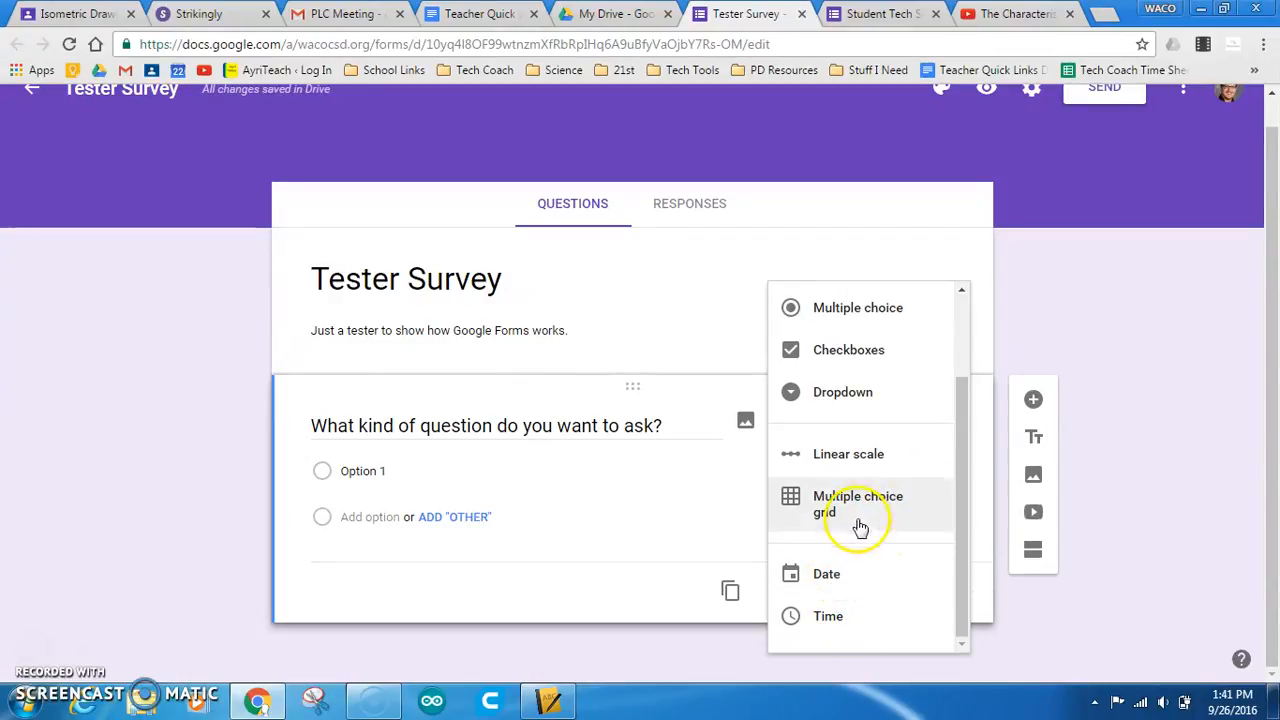
{"action": "scroll", "coordinate": [855, 395], "scroll_direction": "up", "scroll_amount": 1}
{"action": "left_click", "coordinate": [851, 405]}
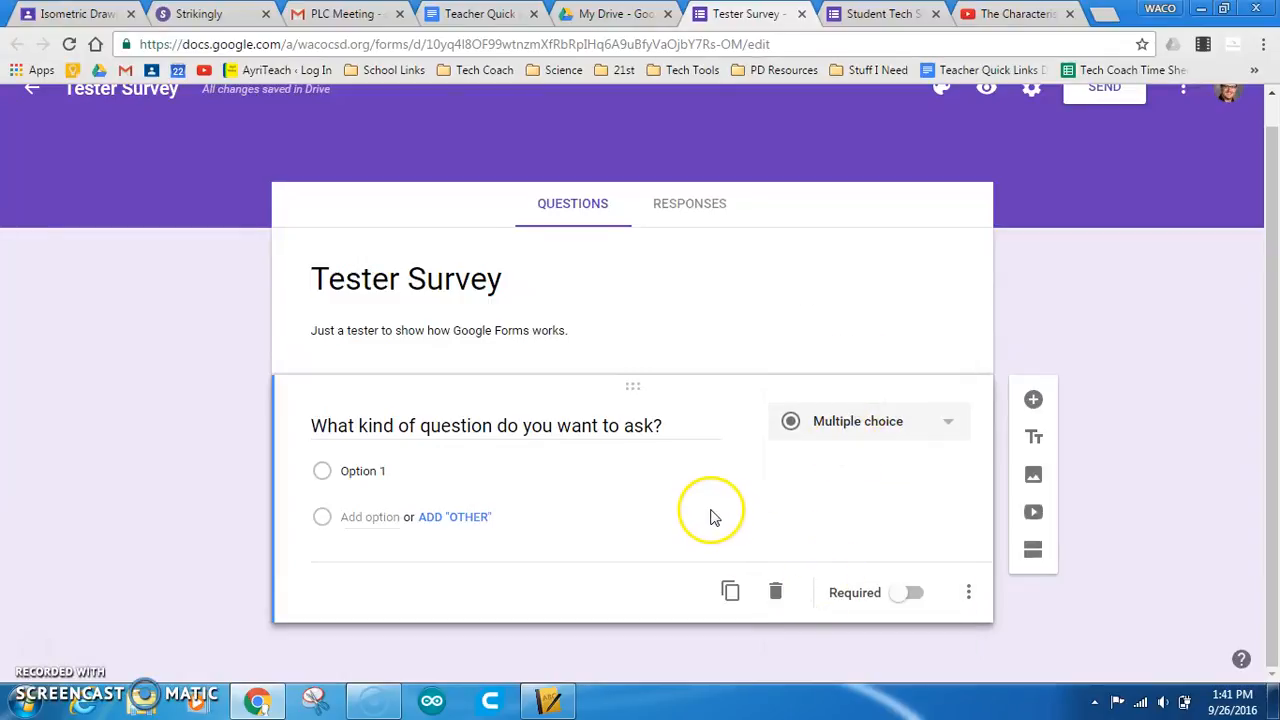
Name the question's first answer option "Multiple Choice?" and add a second option, "Short Answer".
{"action": "left_click", "coordinate": [385, 470]}
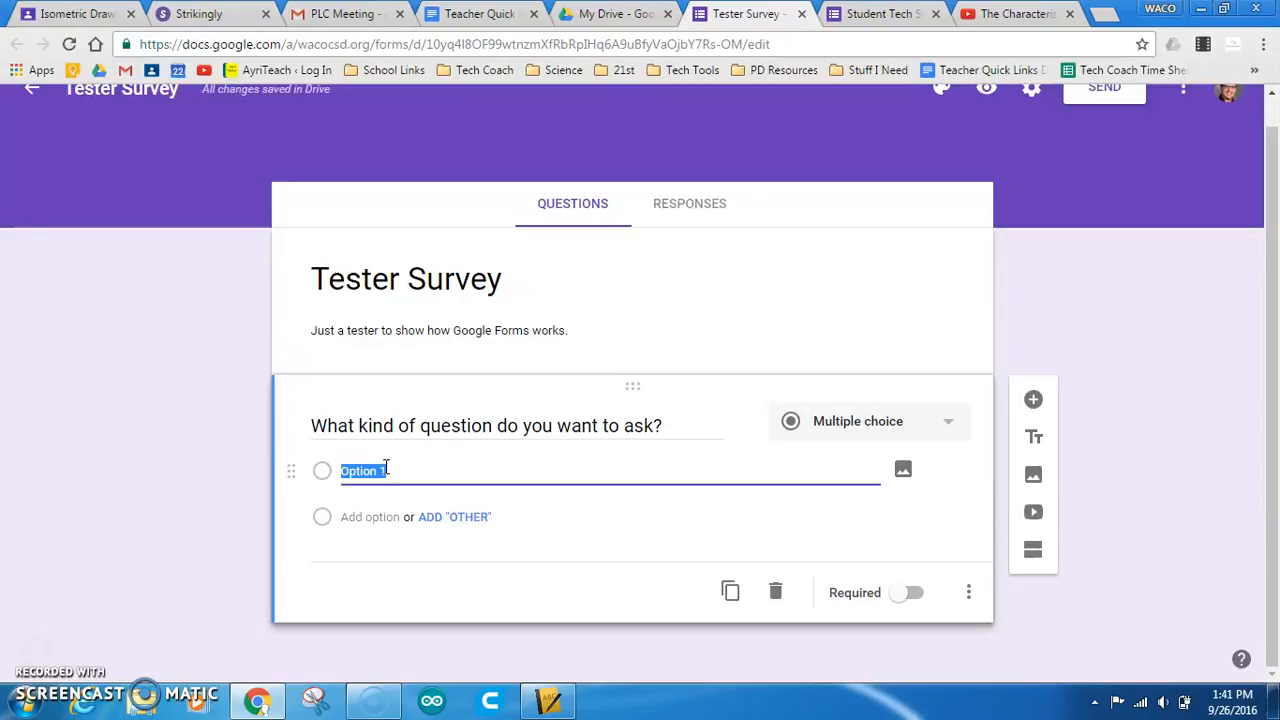
{"action": "type", "text": "Mut"}
{"action": "key", "text": "BackSpace"}
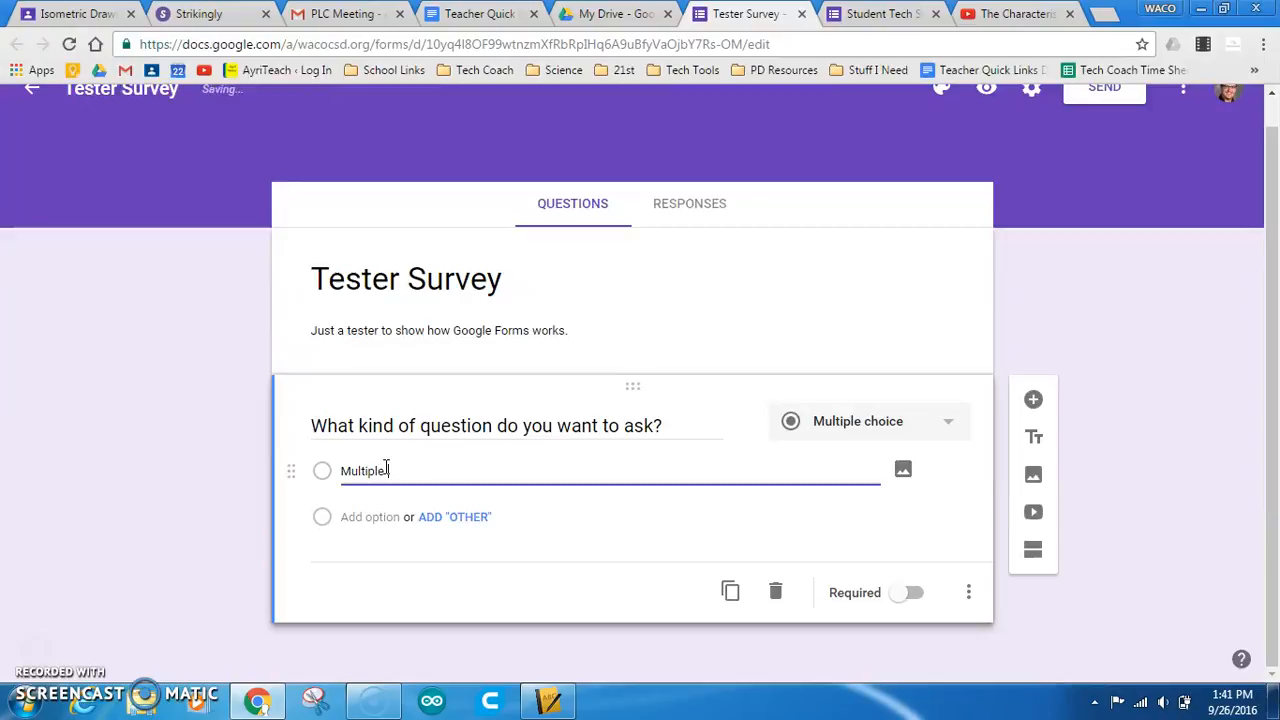
{"action": "key", "text": "Tab"}
{"action": "key", "text": "Tab"}
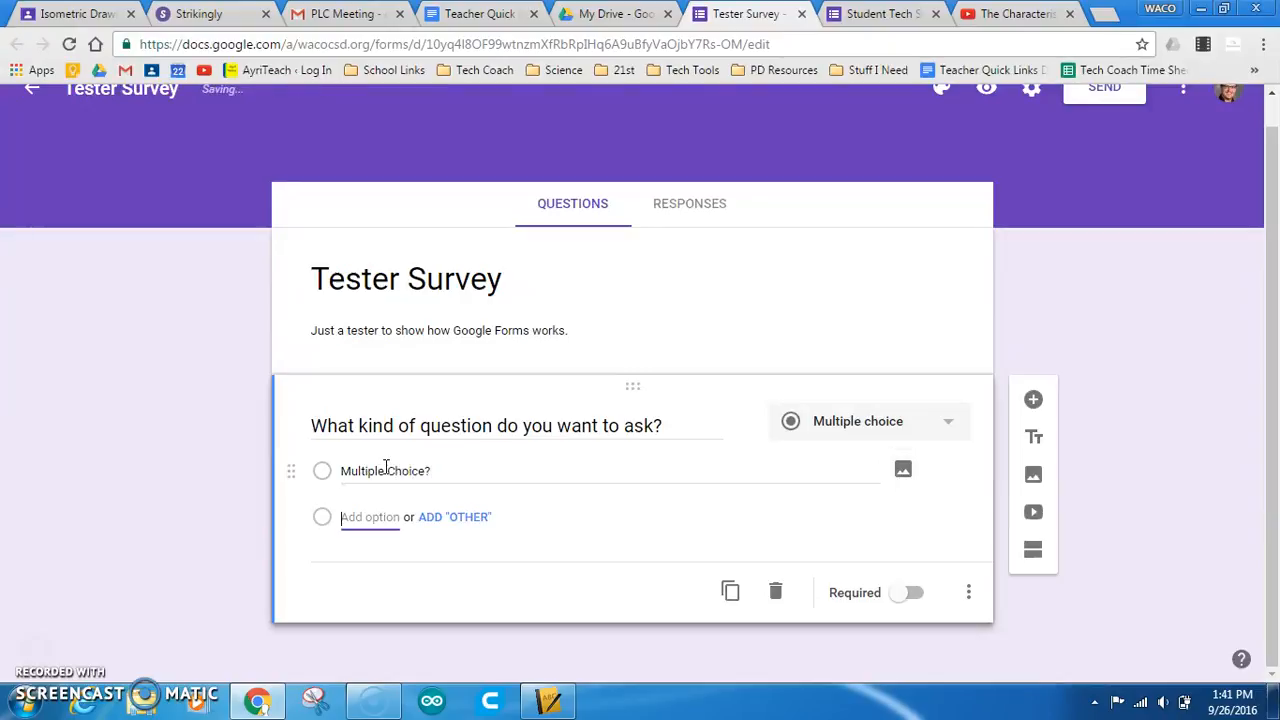
{"action": "type", "text": "Short Answer"}
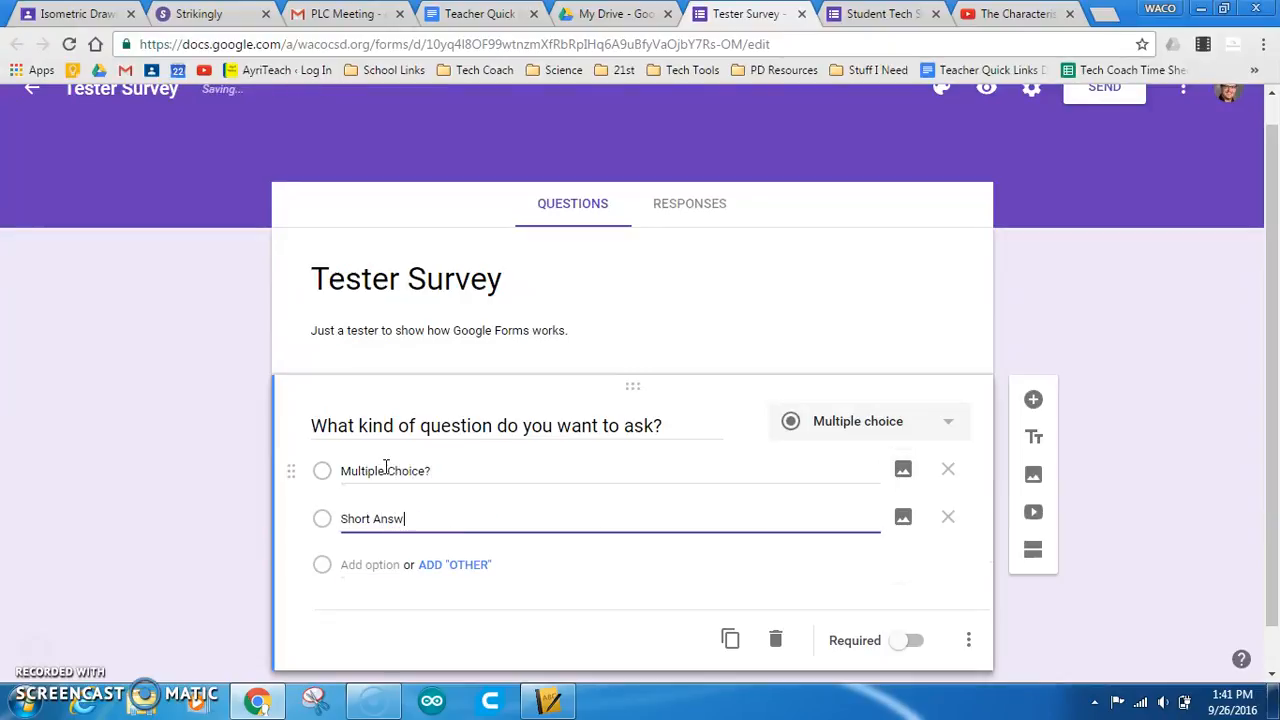
Add a third answer option, "Check Boxes", followed by an "Other" option.
{"action": "key", "text": "Tab"}
{"action": "key", "text": "Tab"}
{"action": "key", "text": "Tab"}
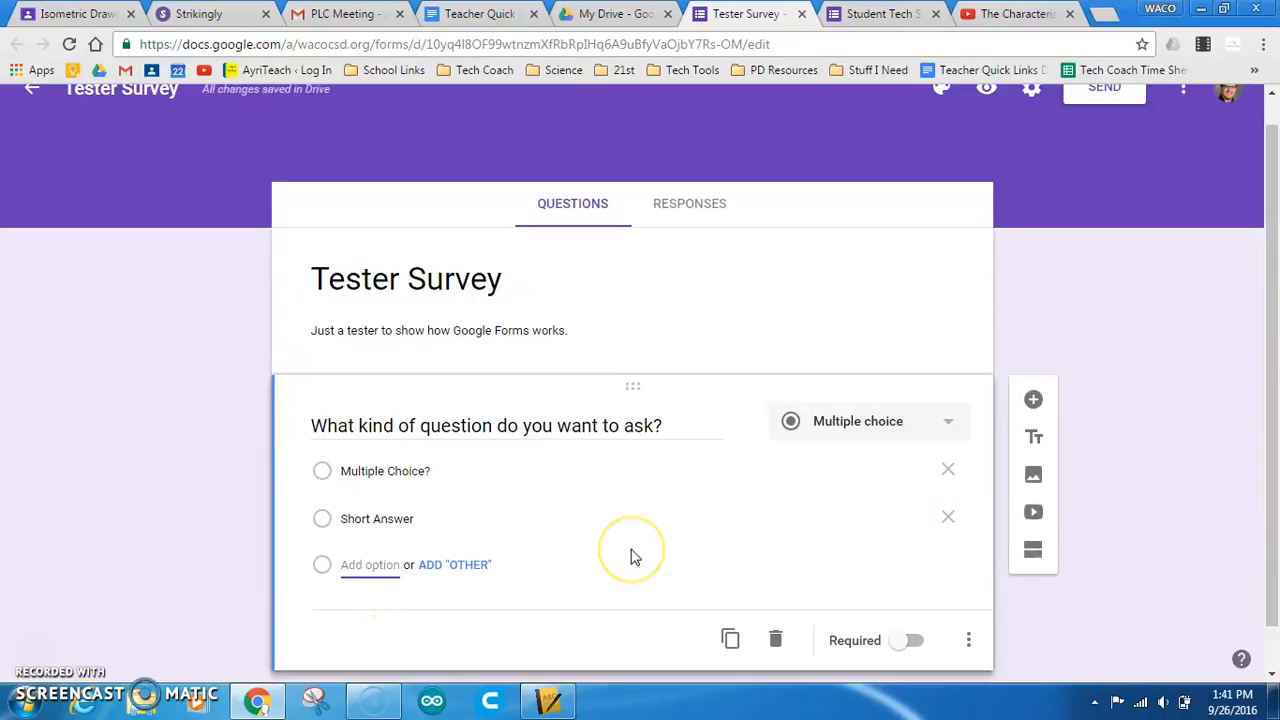
{"action": "type", "text": "c"}
{"action": "key", "text": "BackSpace"}
{"action": "type", "text": "Check Boxes"}
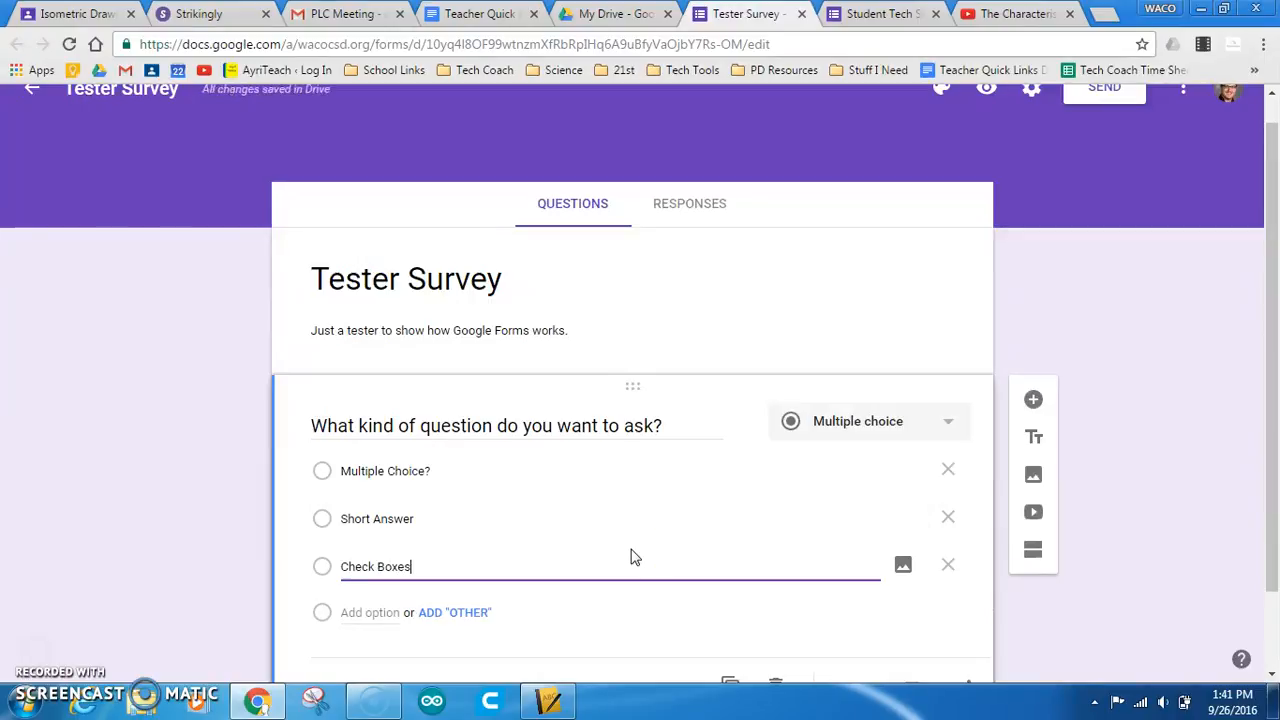
{"action": "left_click", "coordinate": [469, 614]}
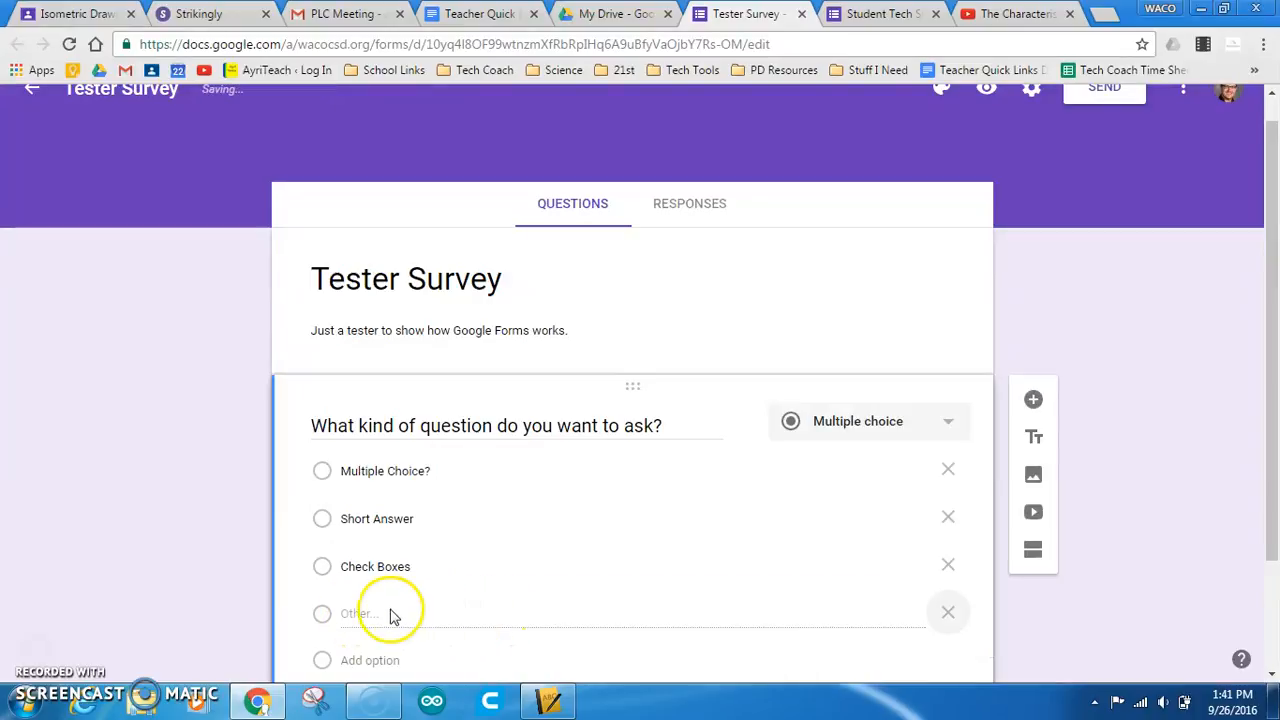
{"action": "scroll", "coordinate": [477, 616], "scroll_direction": "down", "scroll_amount": 1}
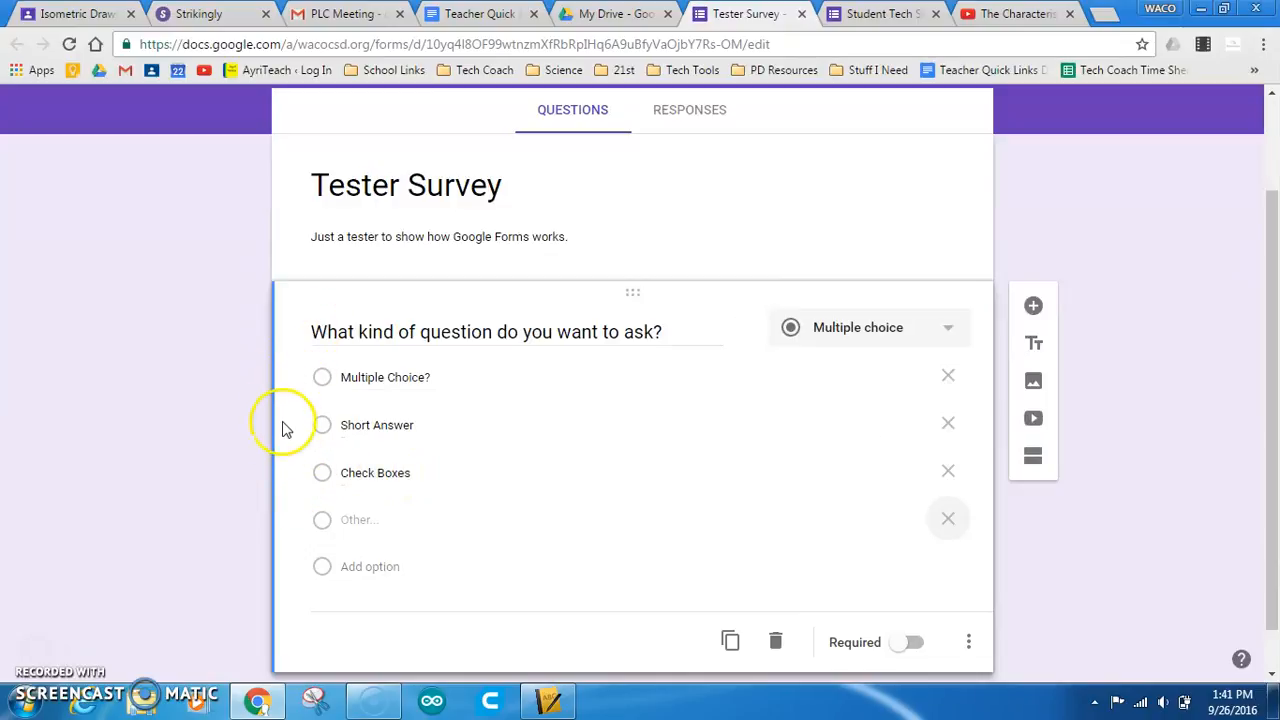
{"action": "mouse_move", "coordinate": [290, 473]}
{"action": "left_mouse_down"}
{"action": "mouse_move", "coordinate": [290, 366]}
{"action": "mouse_move", "coordinate": [298, 480]}
{"action": "left_mouse_up"}
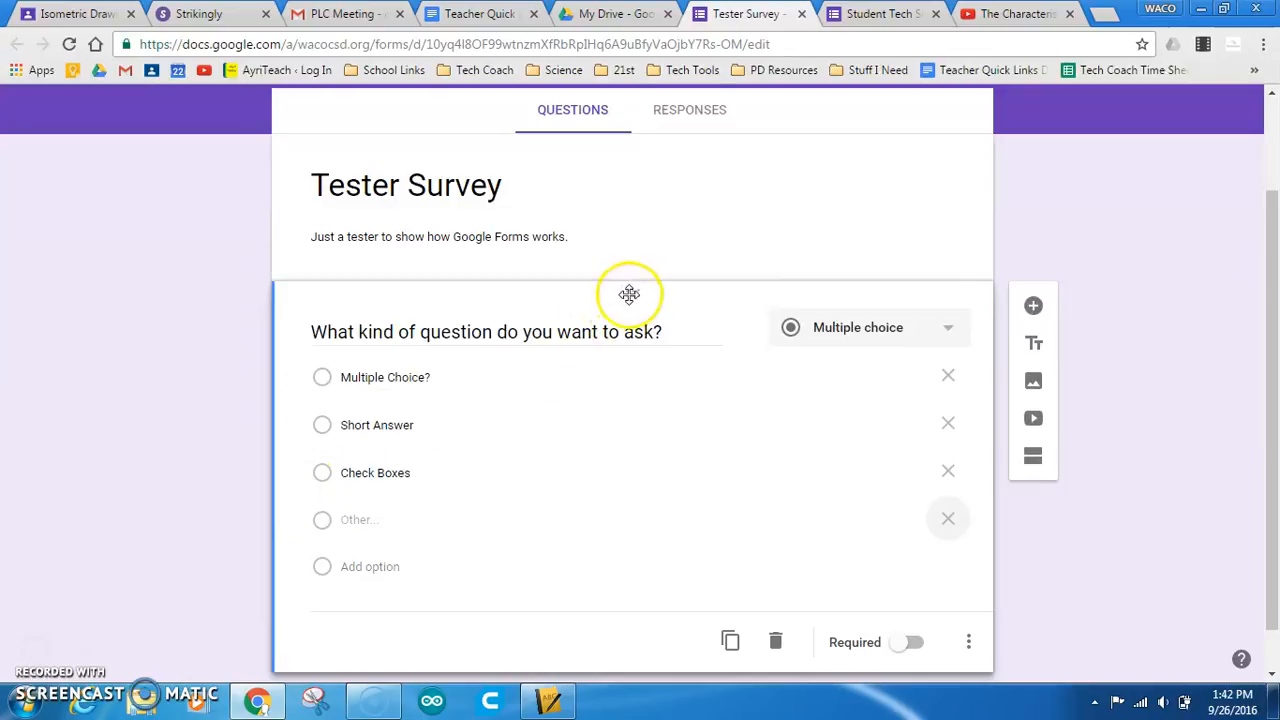
{"action": "mouse_move", "coordinate": [634, 297]}
{"action": "left_mouse_down"}
{"action": "mouse_move", "coordinate": [634, 333]}
{"action": "mouse_move", "coordinate": [632, 281]}
{"action": "mouse_move", "coordinate": [629, 317]}
{"action": "left_mouse_up"}
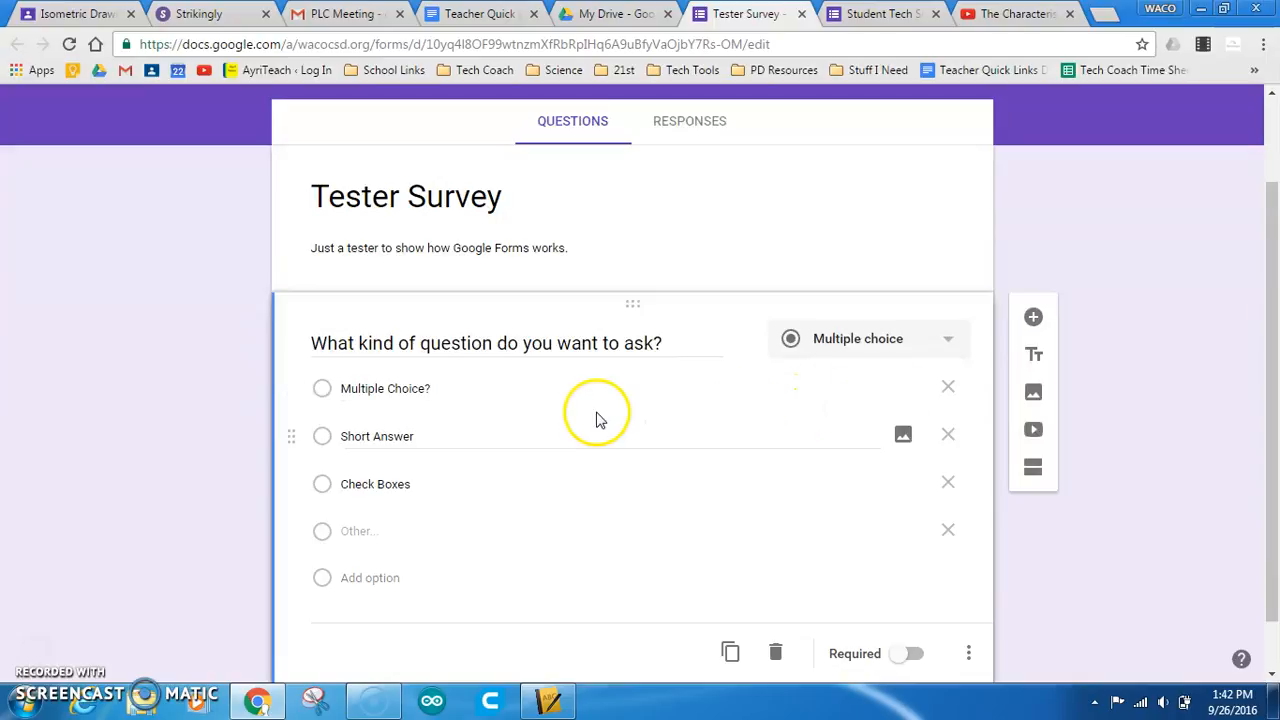
Review the extra display and option-order settings available for the question without enabling any.
{"action": "scroll", "coordinate": [597, 418], "scroll_direction": "down", "scroll_amount": 1}
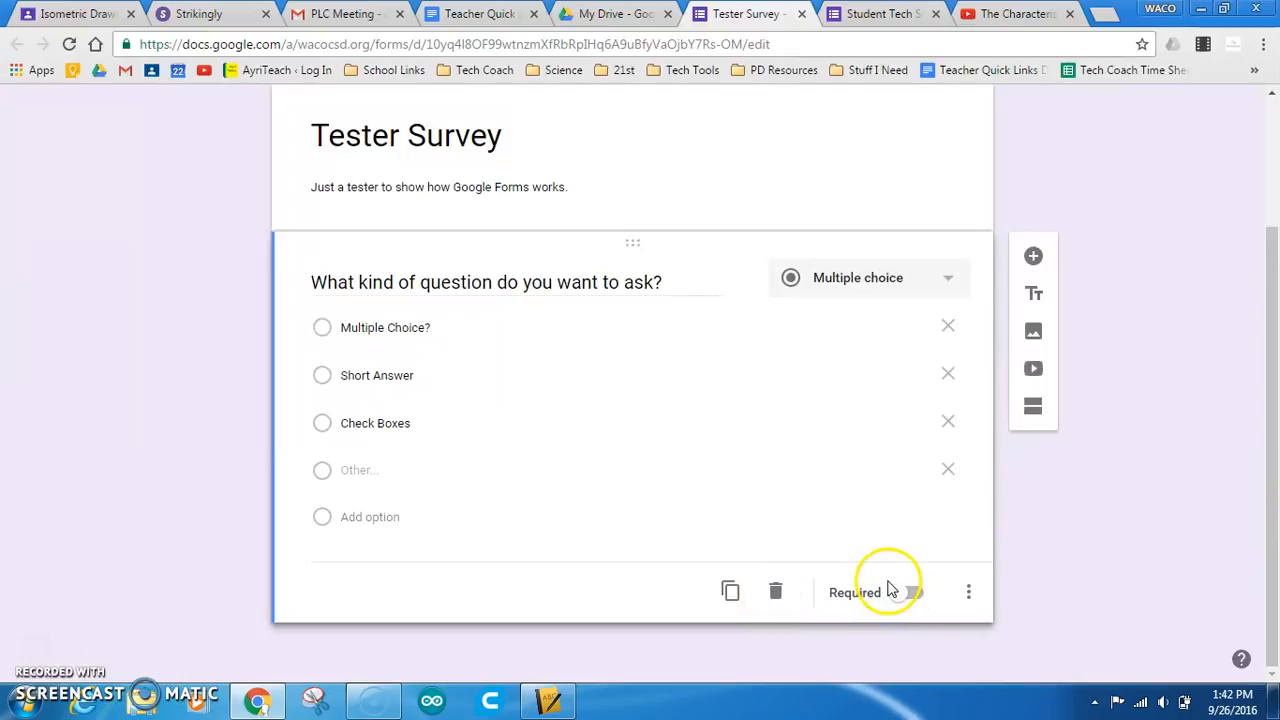
{"action": "left_click", "coordinate": [970, 596]}
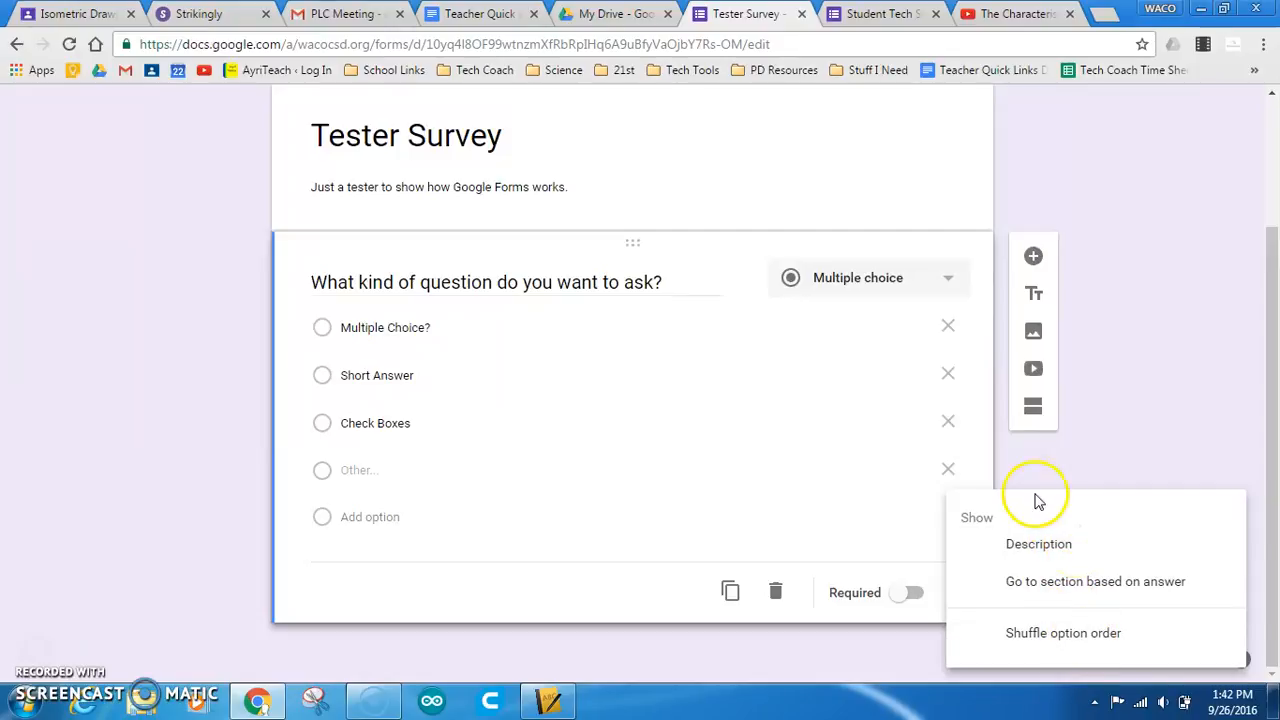
{"action": "left_click", "coordinate": [657, 597]}
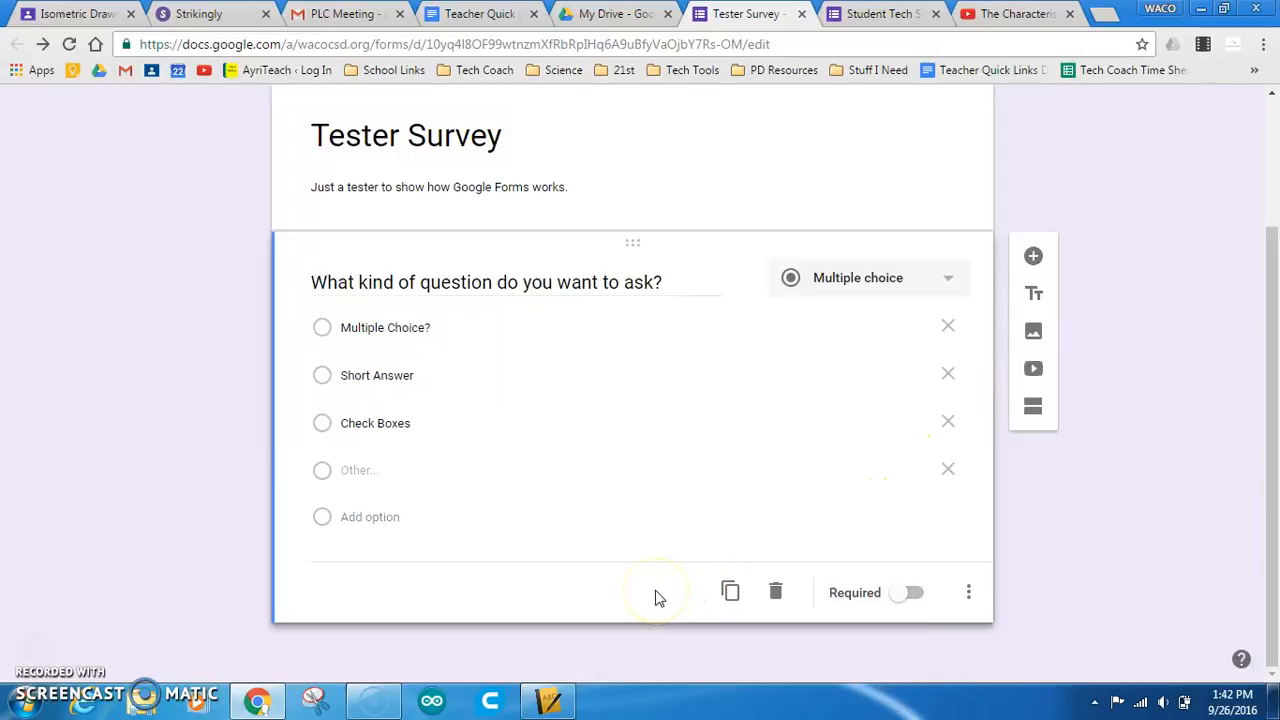
{"action": "left_click", "coordinate": [690, 494]}
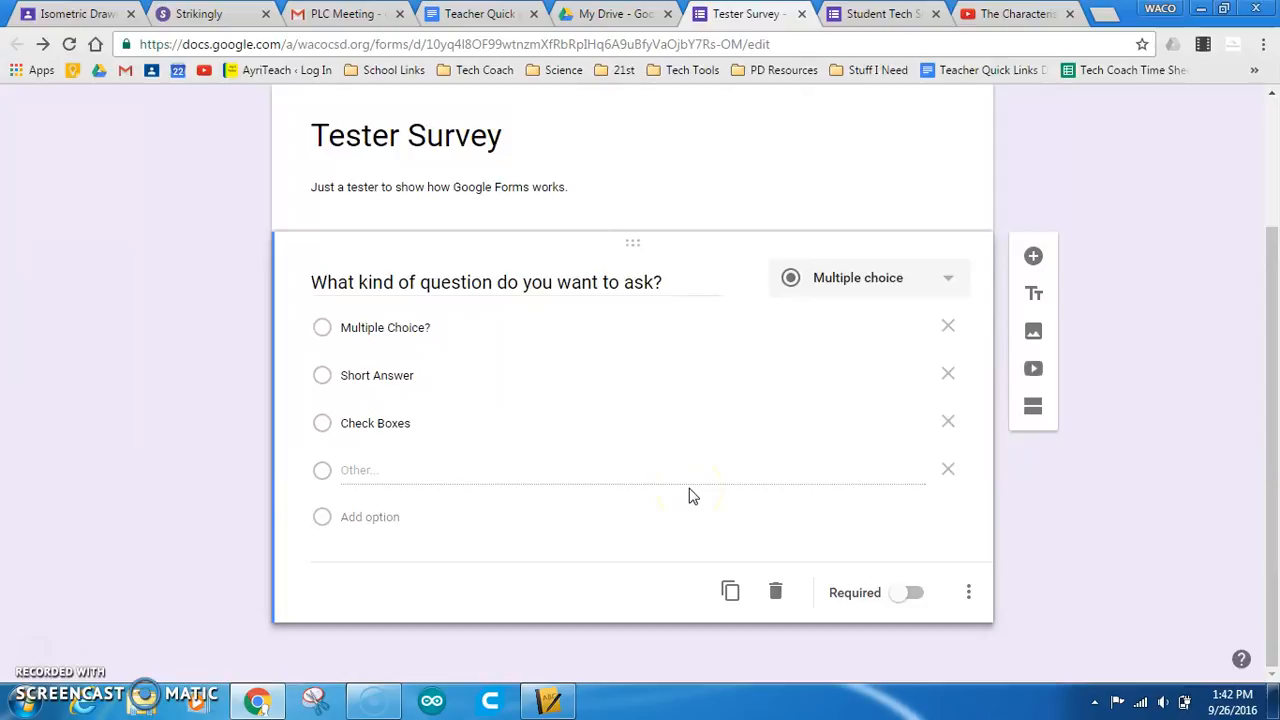
{"action": "scroll", "coordinate": [663, 457], "scroll_direction": "up", "scroll_amount": 2}
{"action": "scroll", "coordinate": [646, 452], "scroll_direction": "down", "scroll_amount": 2}
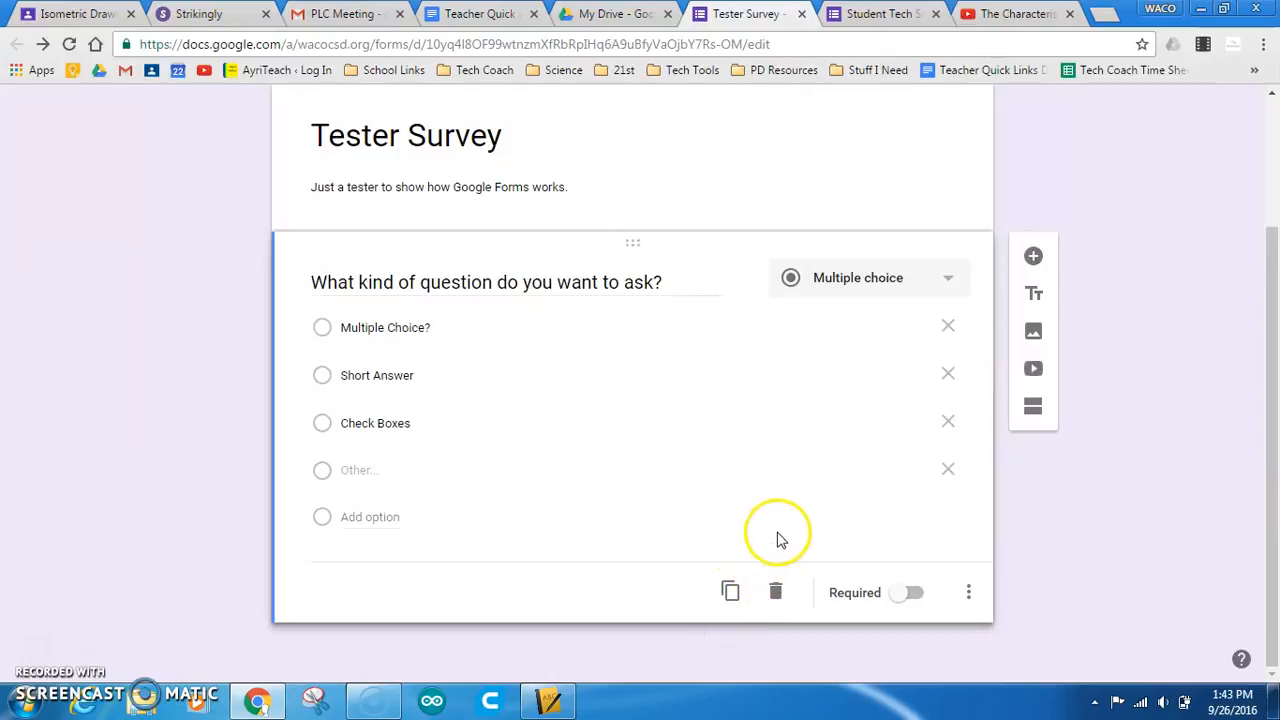
Add a new blank question below the first one.
{"action": "left_click", "coordinate": [1033, 258]}
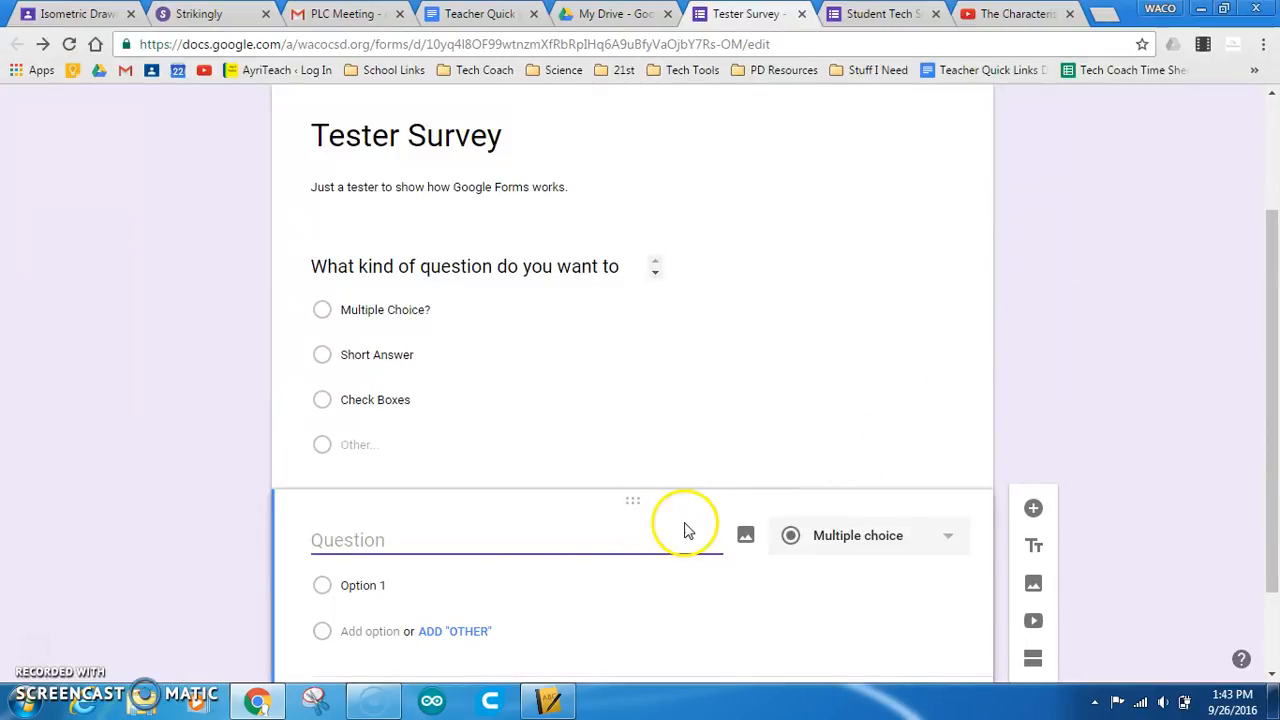
{"action": "left_click_drag", "start_coordinate": [637, 500], "coordinate": [634, 590]}
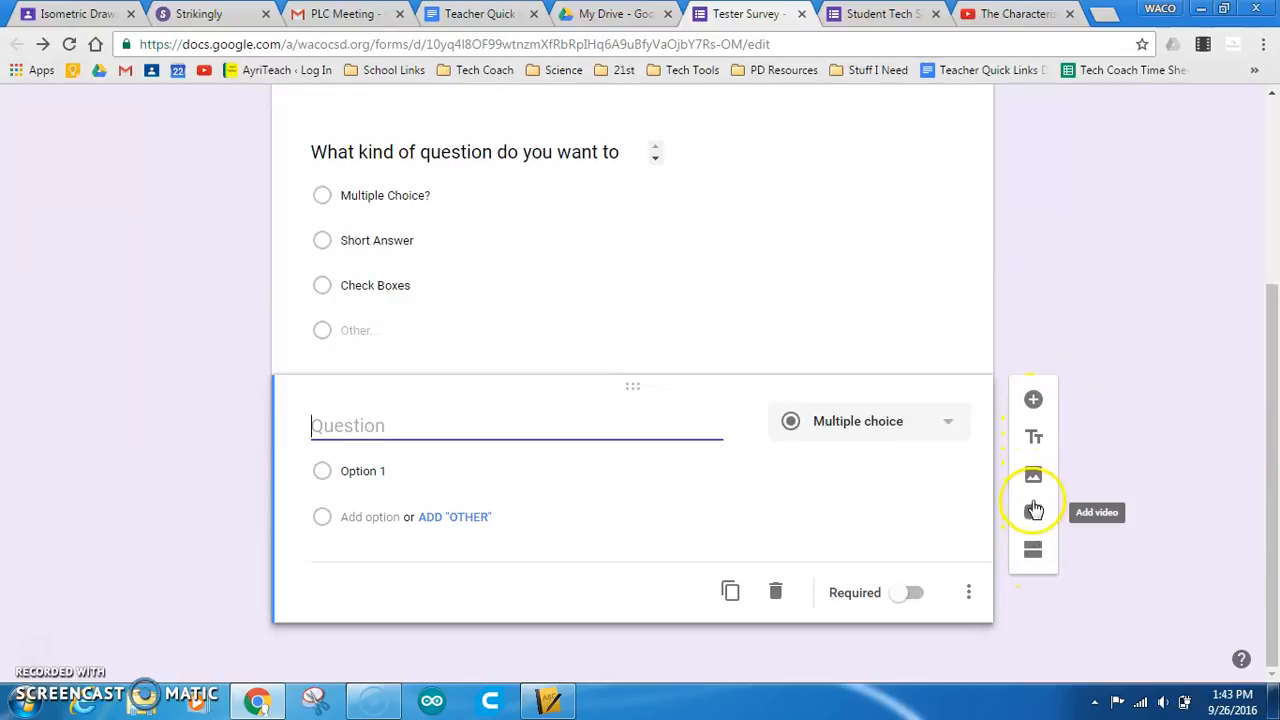
Try out a title and description block placed above the blank question, and delete it.
{"action": "left_click", "coordinate": [1035, 437]}
{"action": "left_click_drag", "start_coordinate": [649, 517], "coordinate": [662, 373]}
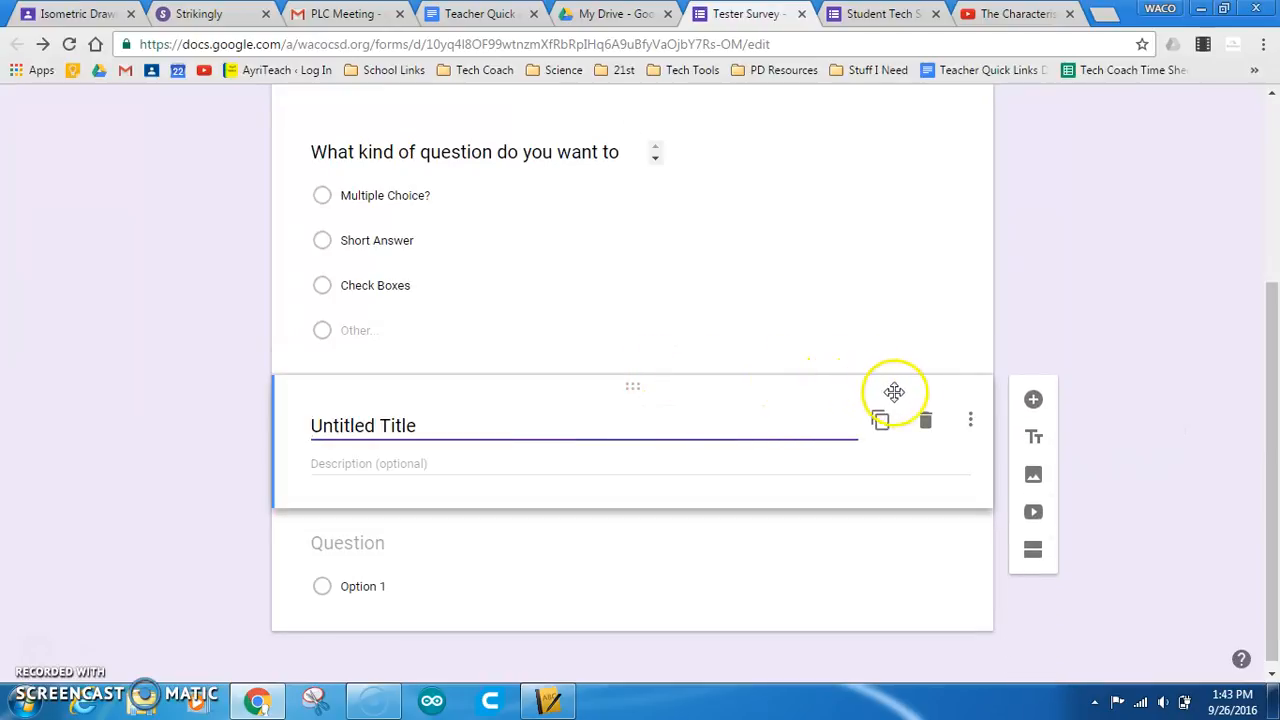
{"action": "left_click", "coordinate": [926, 422]}
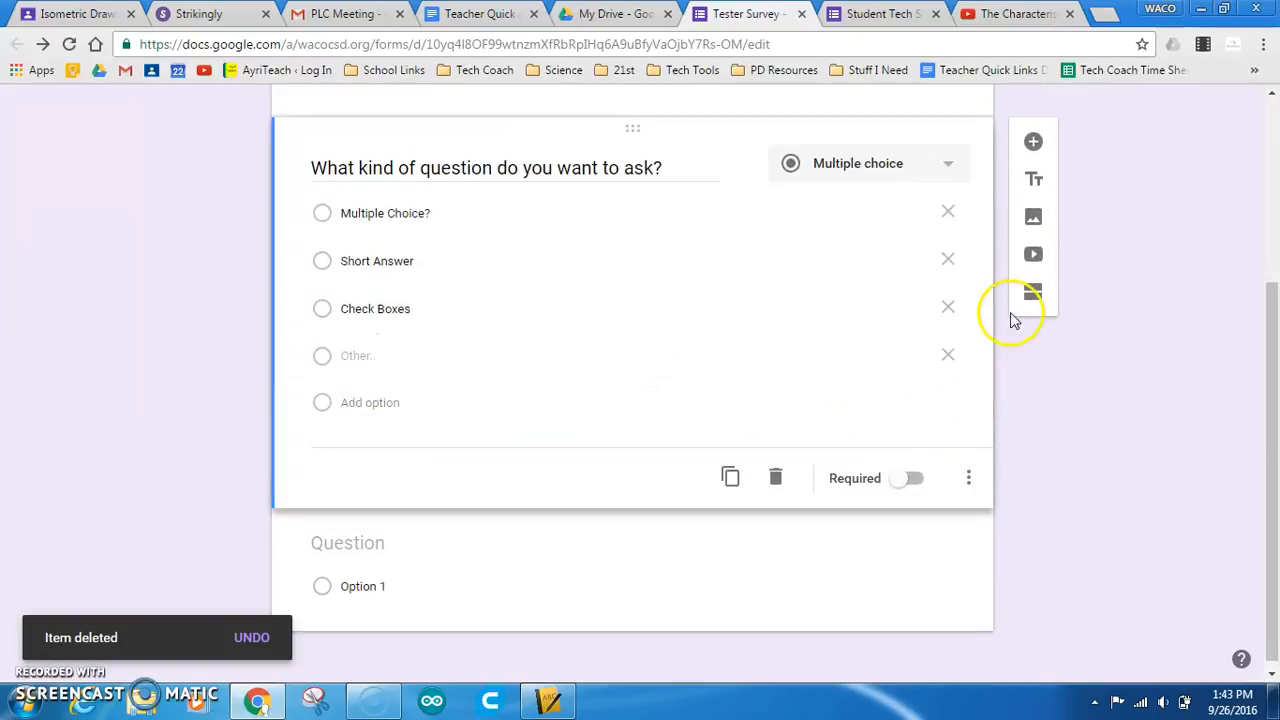
Look at the sources for adding a standalone image or a video to the form without inserting either.
{"action": "left_click", "coordinate": [637, 520]}
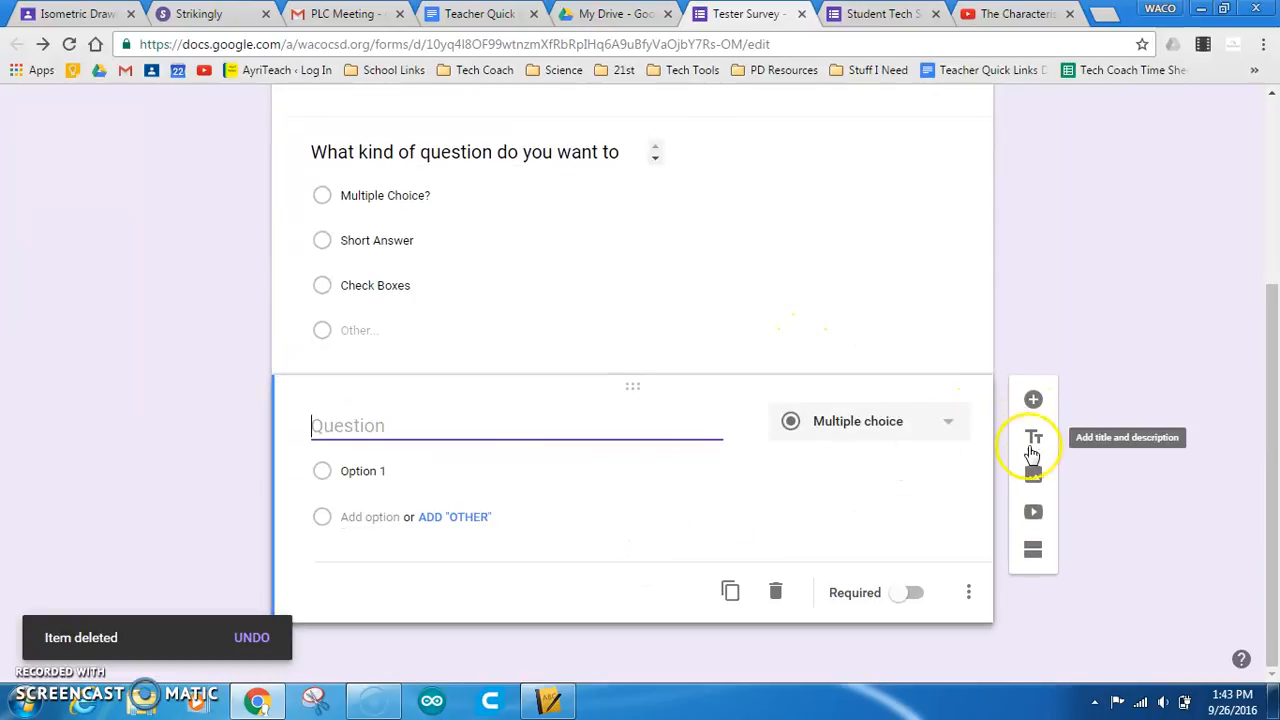
{"action": "left_click", "coordinate": [1033, 480]}
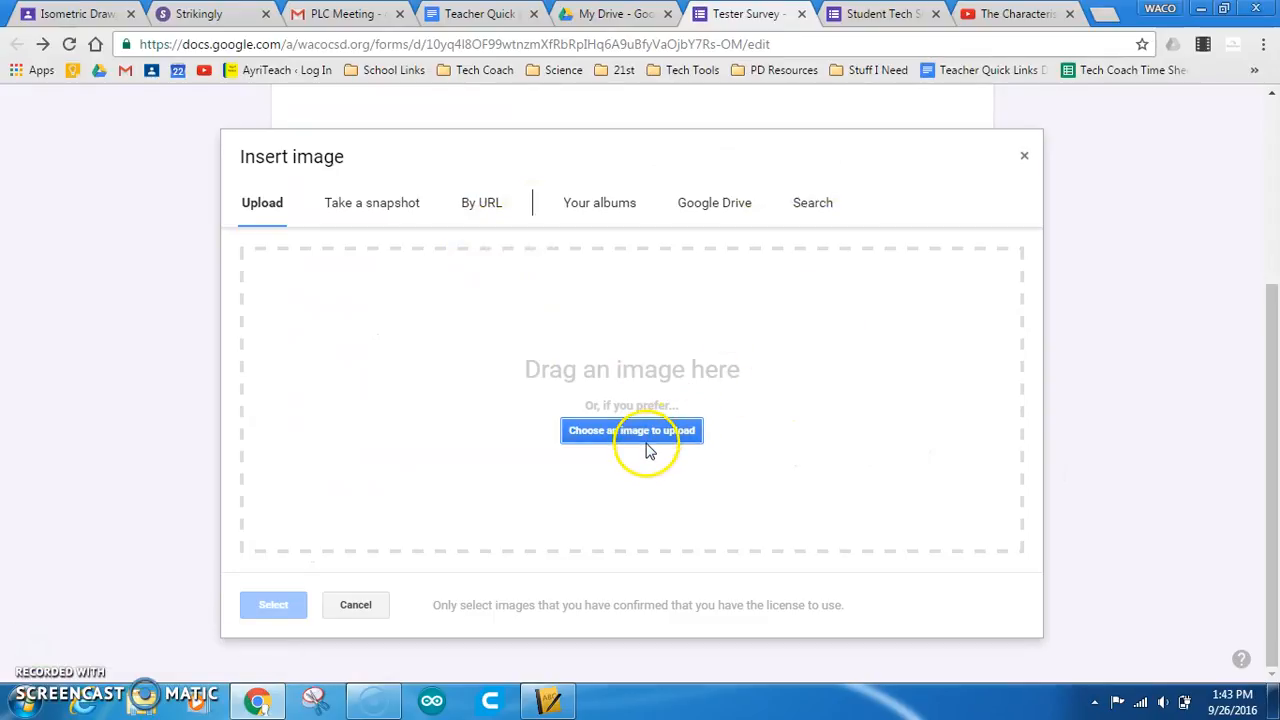
{"action": "left_click", "coordinate": [1023, 160]}
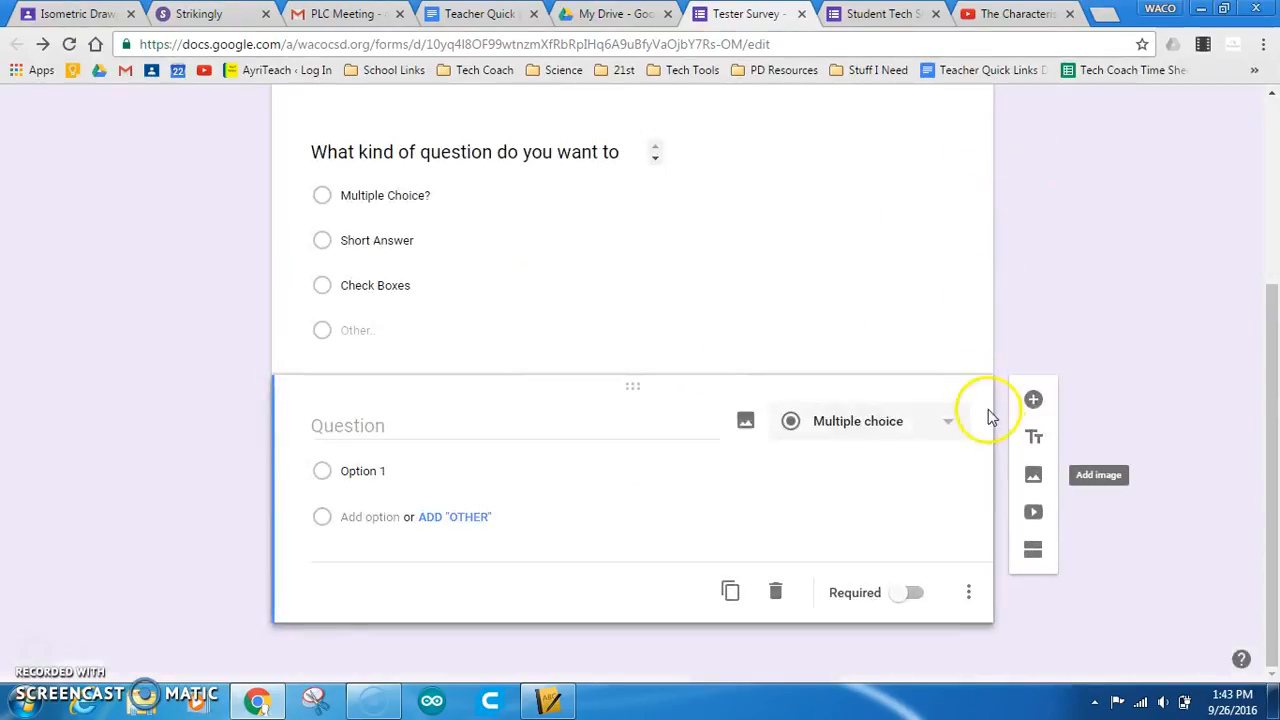
{"action": "left_click", "coordinate": [1033, 516]}
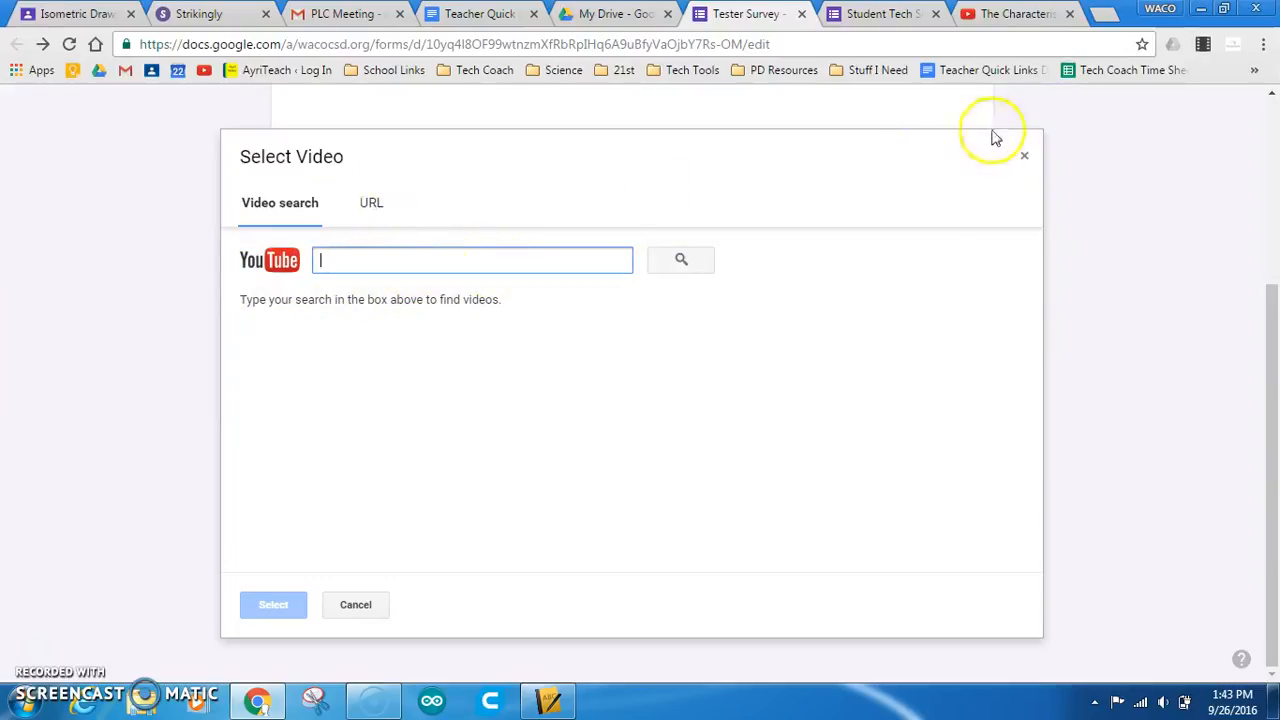
{"action": "left_click", "coordinate": [1024, 160]}
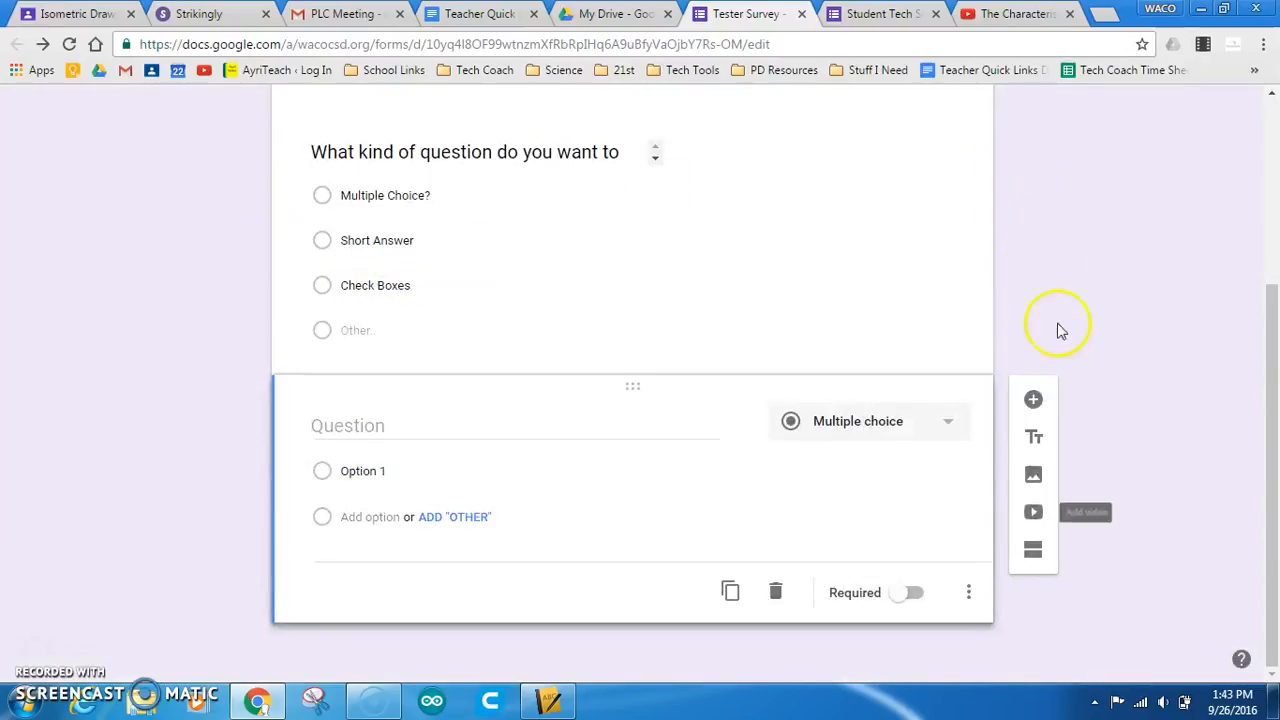
Try adding a second section after the questions, and delete that section.
{"action": "left_click", "coordinate": [1033, 550]}
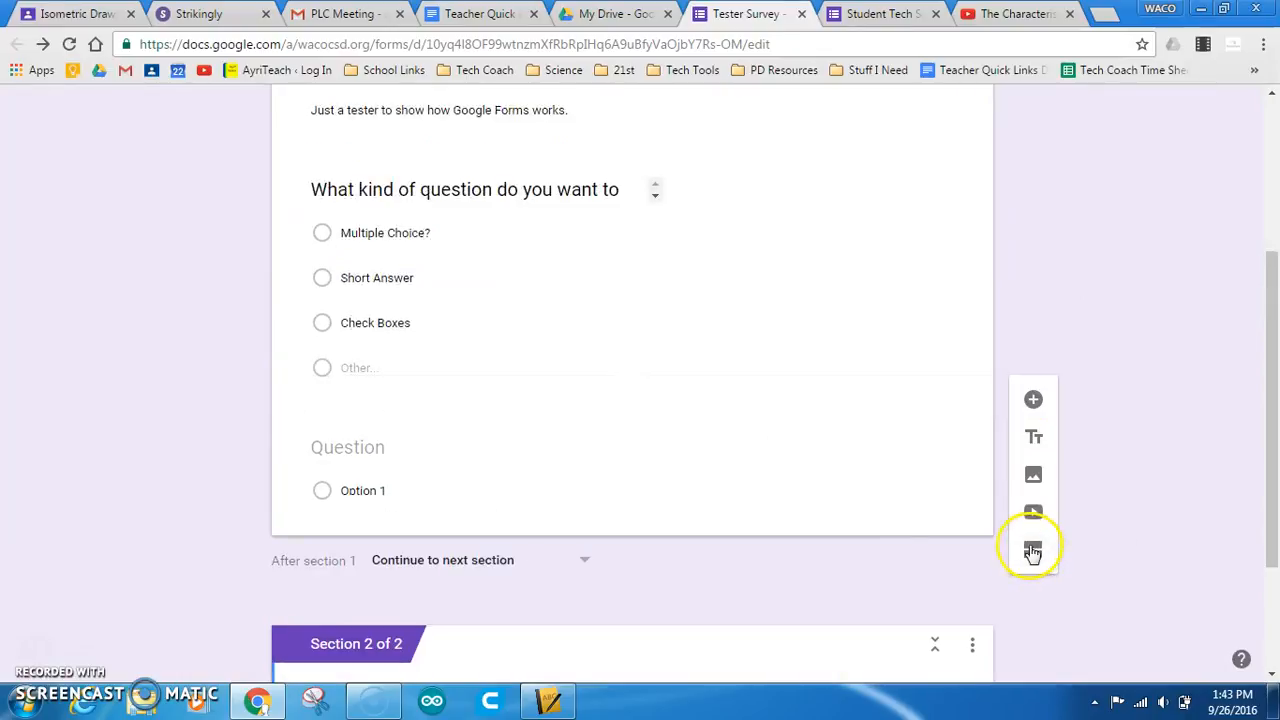
{"action": "scroll", "coordinate": [757, 430], "scroll_direction": "up", "scroll_amount": 3}
{"action": "scroll", "coordinate": [757, 437], "scroll_direction": "down", "scroll_amount": 1}
{"action": "scroll", "coordinate": [757, 437], "scroll_direction": "down", "scroll_amount": 3}
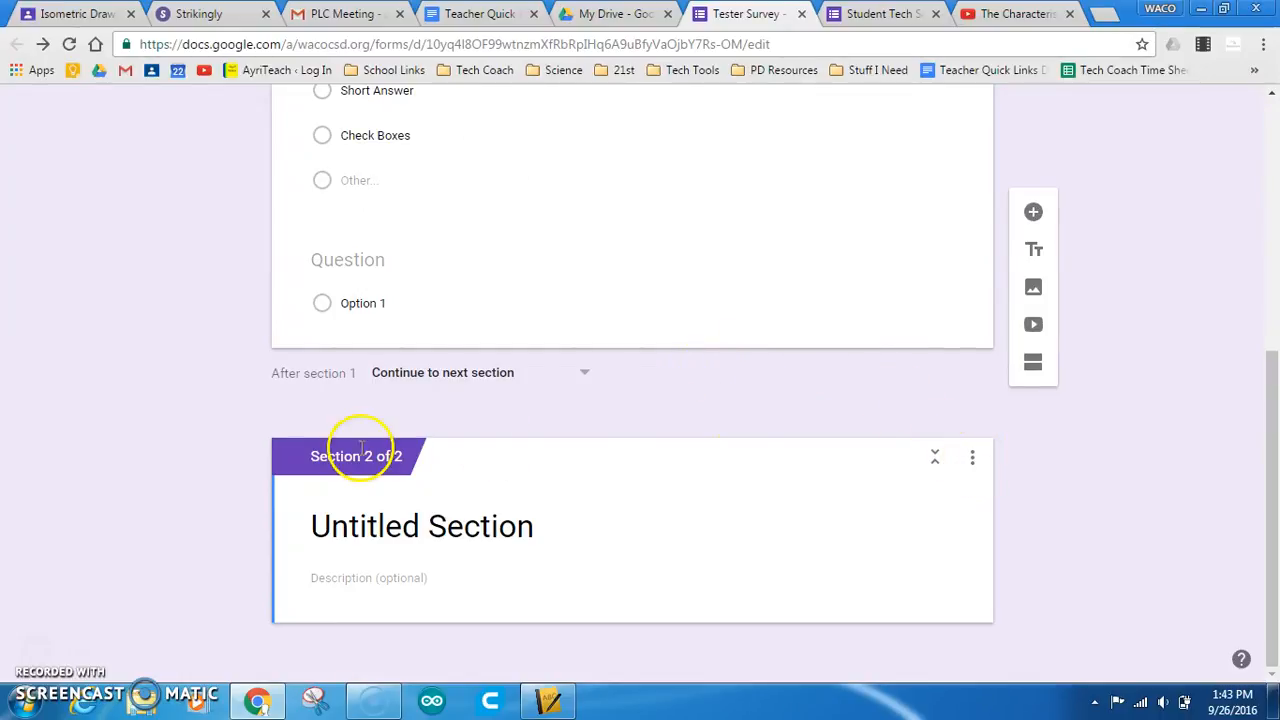
{"action": "scroll", "coordinate": [723, 489], "scroll_direction": "up", "scroll_amount": 1}
{"action": "scroll", "coordinate": [723, 489], "scroll_direction": "down", "scroll_amount": 1}
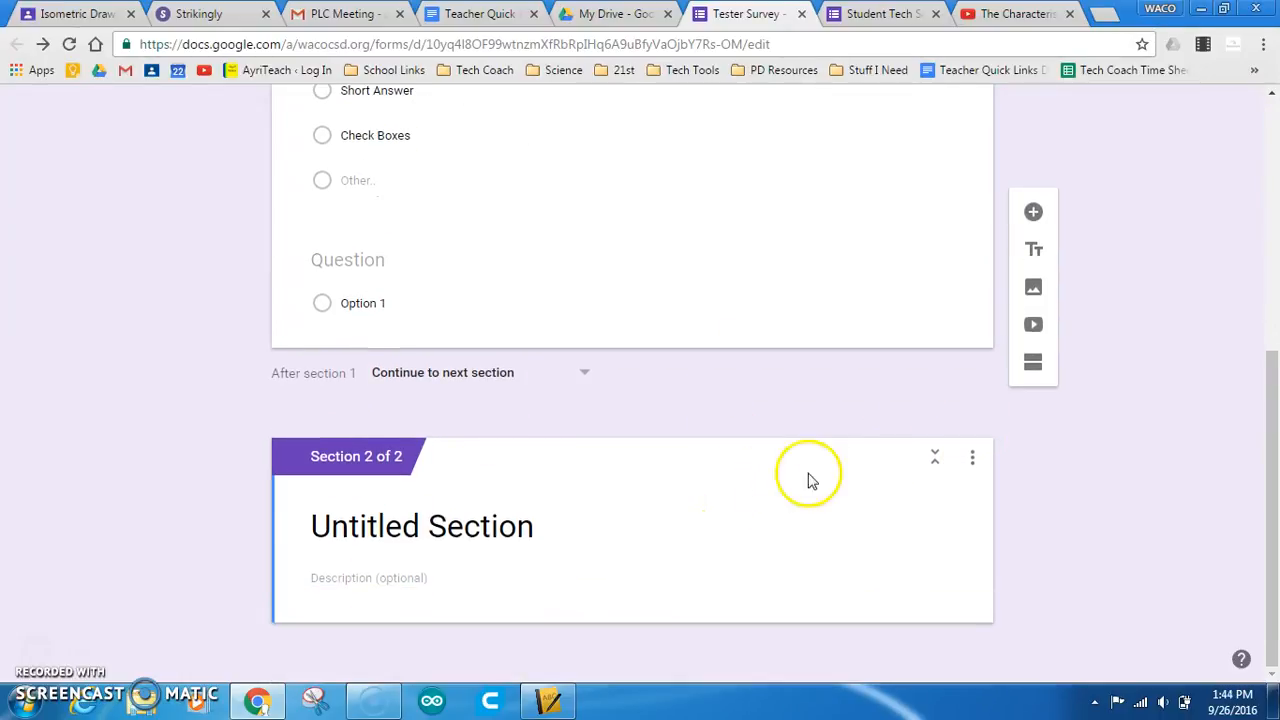
{"action": "left_click", "coordinate": [974, 458]}
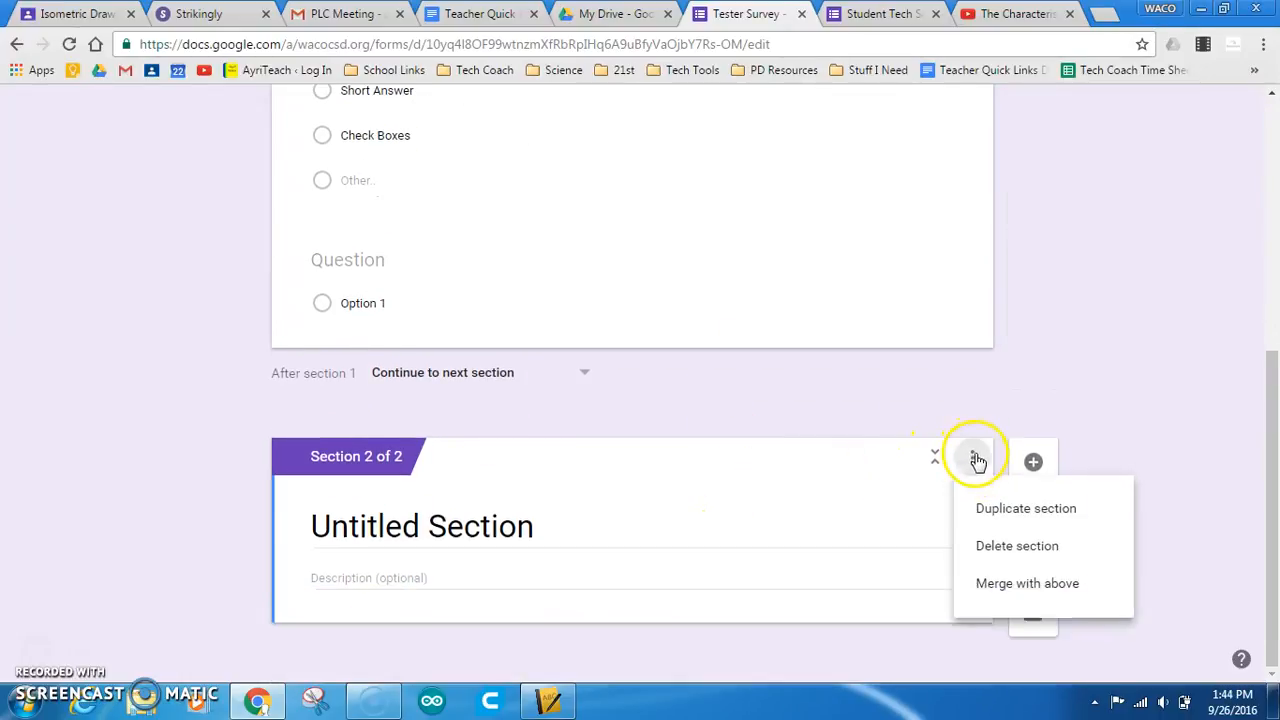
{"action": "left_click", "coordinate": [1057, 553]}
{"action": "scroll", "coordinate": [614, 471], "scroll_direction": "up", "scroll_amount": 3}
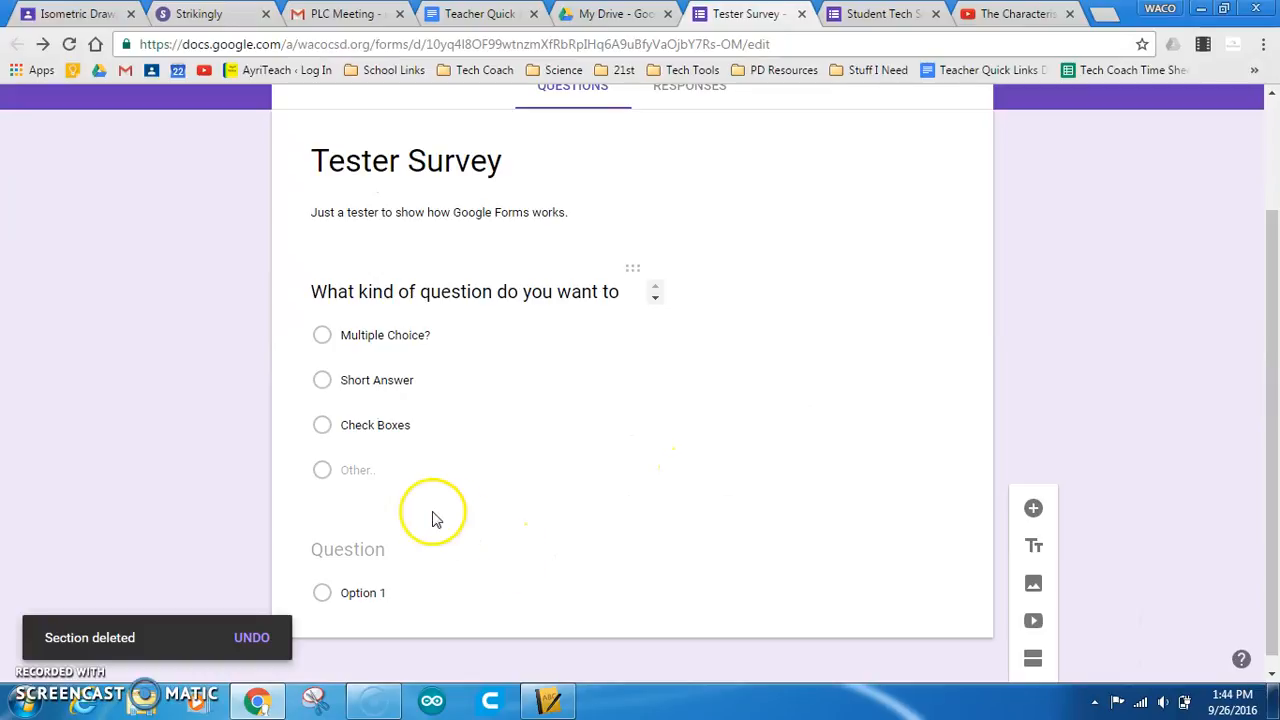
Change the blank second question to the Paragraph type and title it "Write a Paragraph".
{"action": "left_click", "coordinate": [395, 560]}
{"action": "scroll", "coordinate": [573, 530], "scroll_direction": "up", "scroll_amount": 1}
{"action": "scroll", "coordinate": [560, 520], "scroll_direction": "down", "scroll_amount": 2}
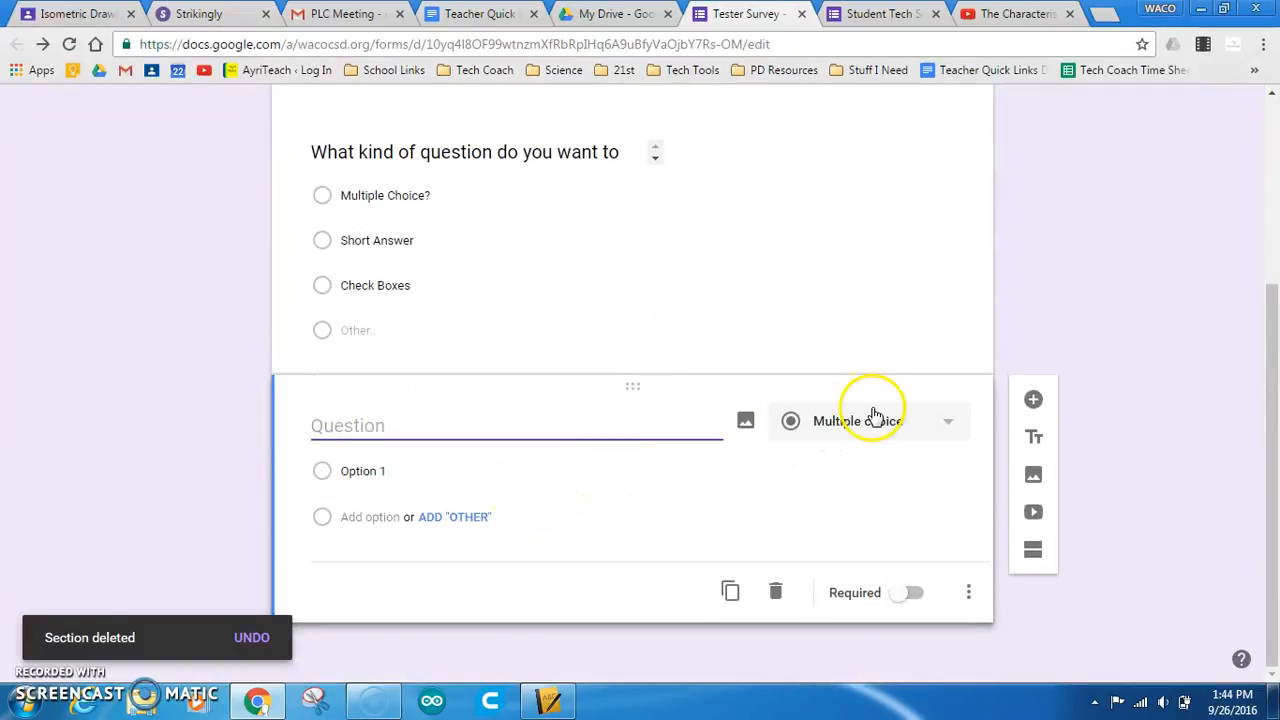
{"action": "left_click", "coordinate": [897, 434]}
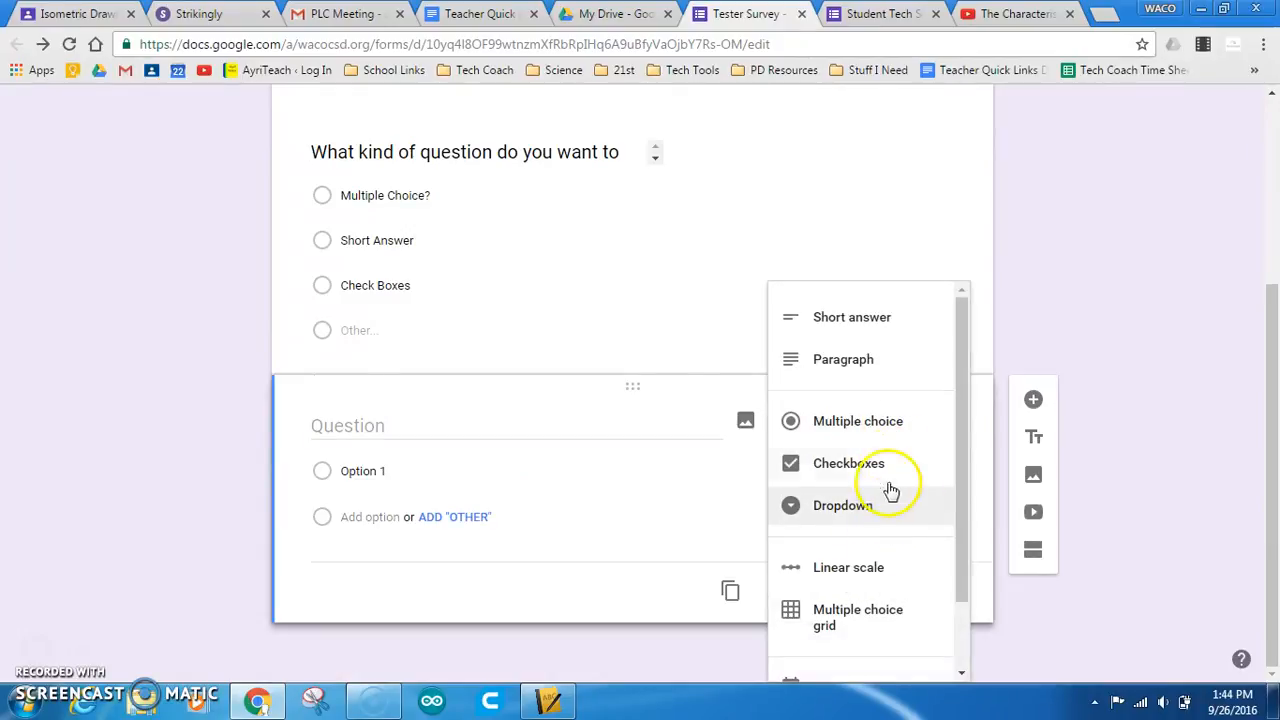
{"action": "left_click", "coordinate": [890, 473]}
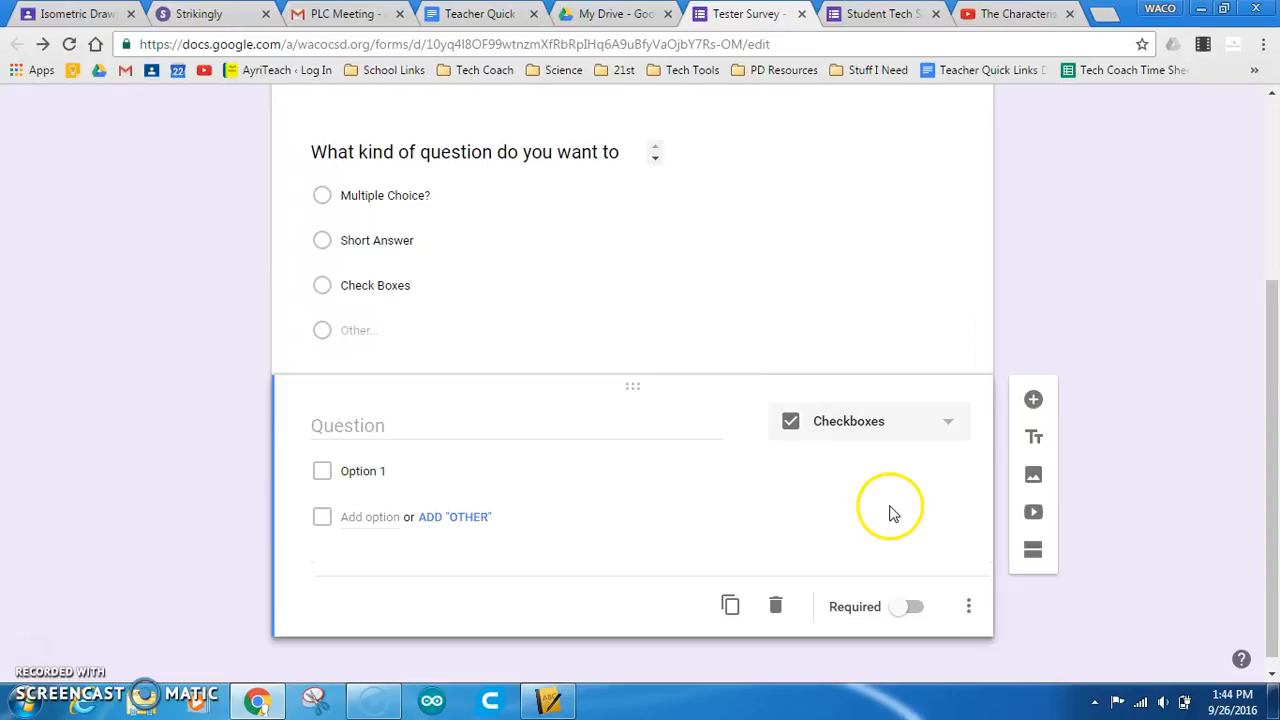
{"action": "left_click", "coordinate": [880, 435]}
{"action": "left_click", "coordinate": [891, 330]}
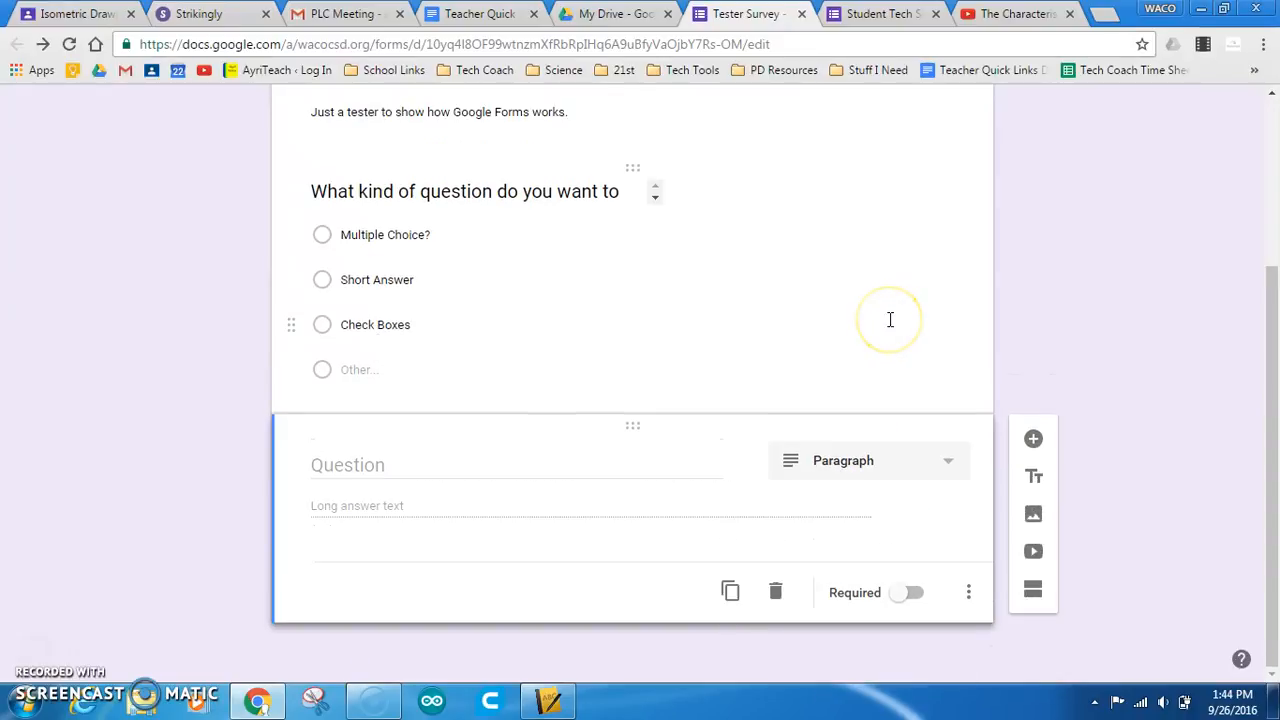
{"action": "left_click", "coordinate": [376, 463]}
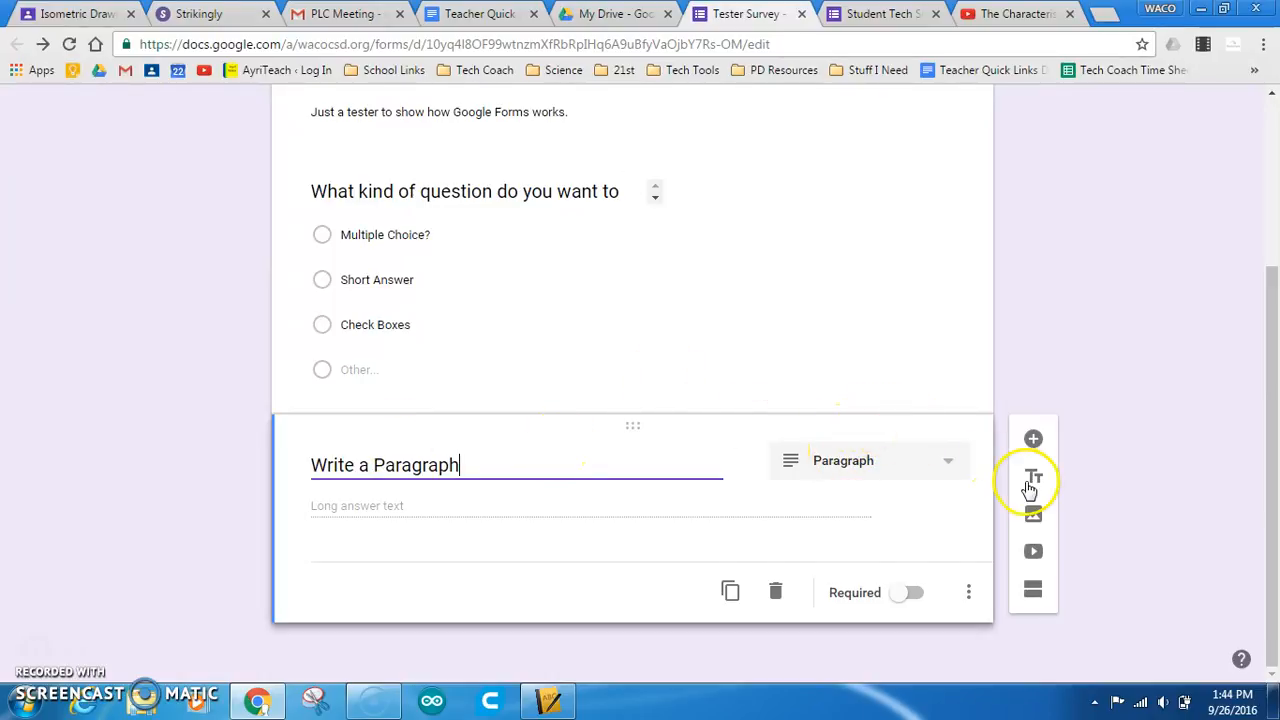
Try out the orange-red and medium blue theme colors on the form.
{"action": "scroll", "coordinate": [1000, 488], "scroll_direction": "up", "scroll_amount": 3}
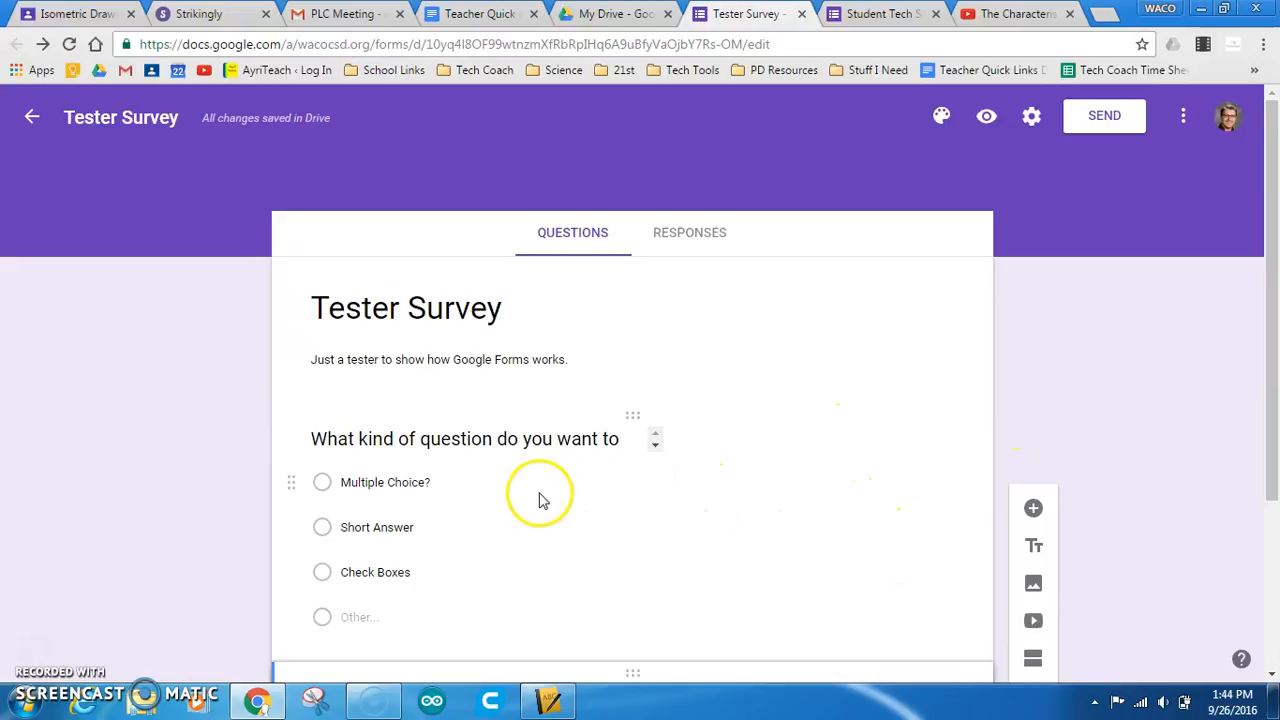
{"action": "scroll", "coordinate": [500, 500], "scroll_direction": "down", "scroll_amount": 3}
{"action": "scroll", "coordinate": [455, 548], "scroll_direction": "up", "scroll_amount": 3}
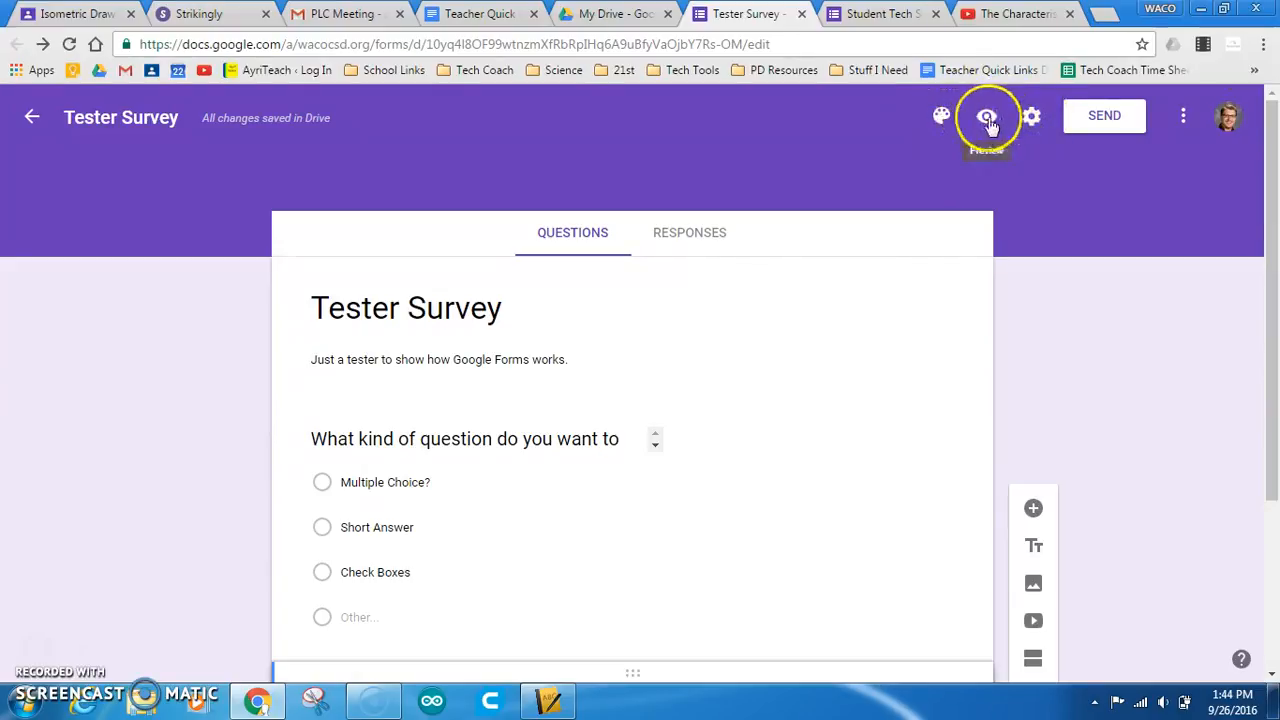
{"action": "left_click", "coordinate": [941, 116]}
{"action": "left_click", "coordinate": [951, 183]}
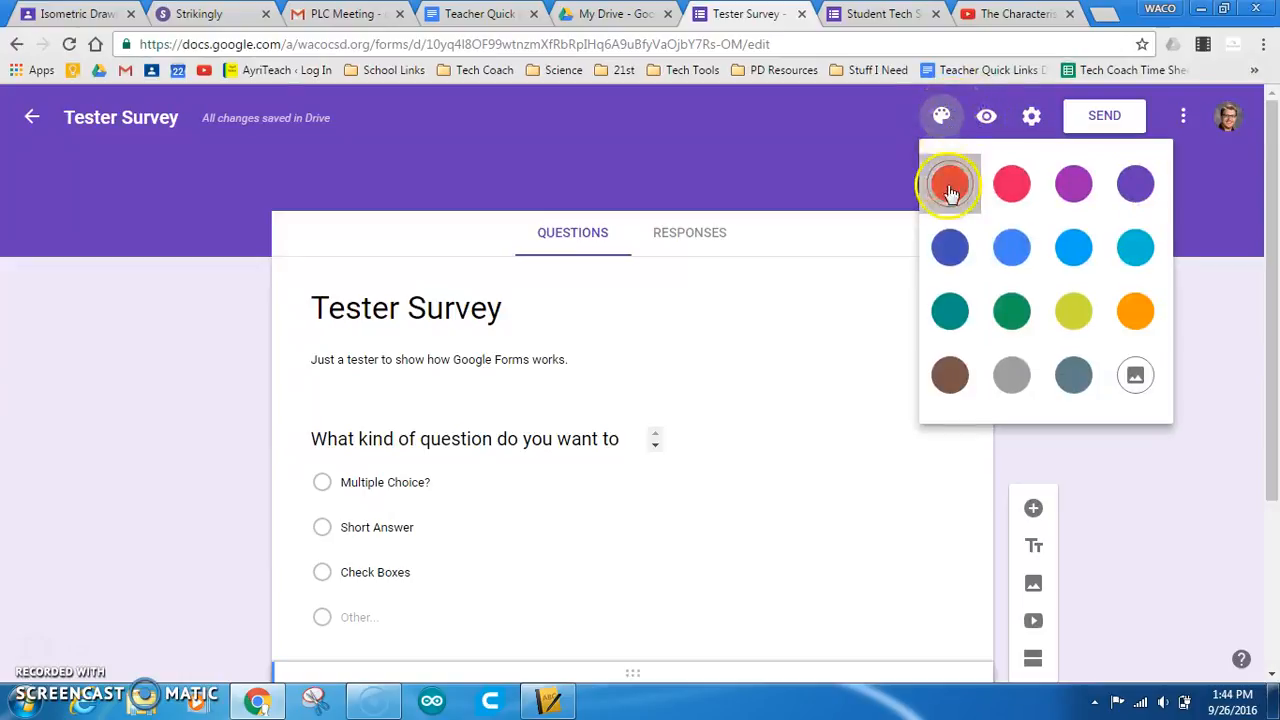
{"action": "left_click", "coordinate": [945, 117]}
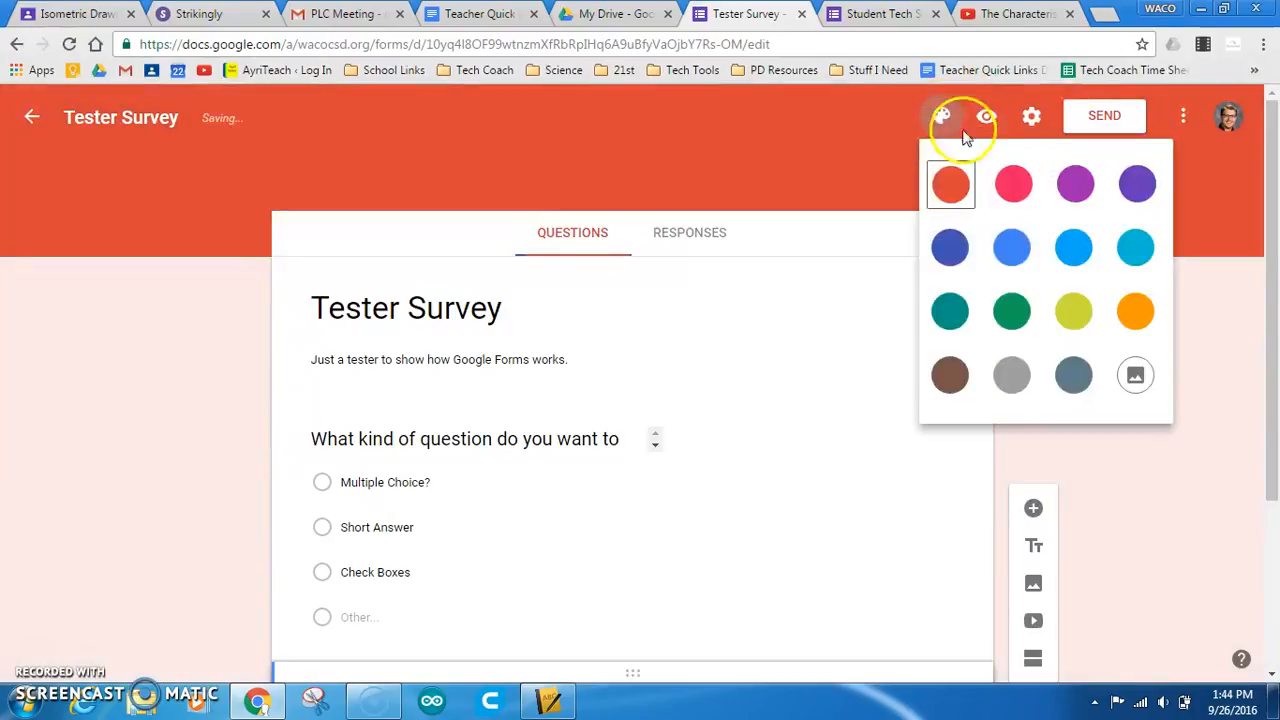
{"action": "left_click", "coordinate": [1010, 249]}
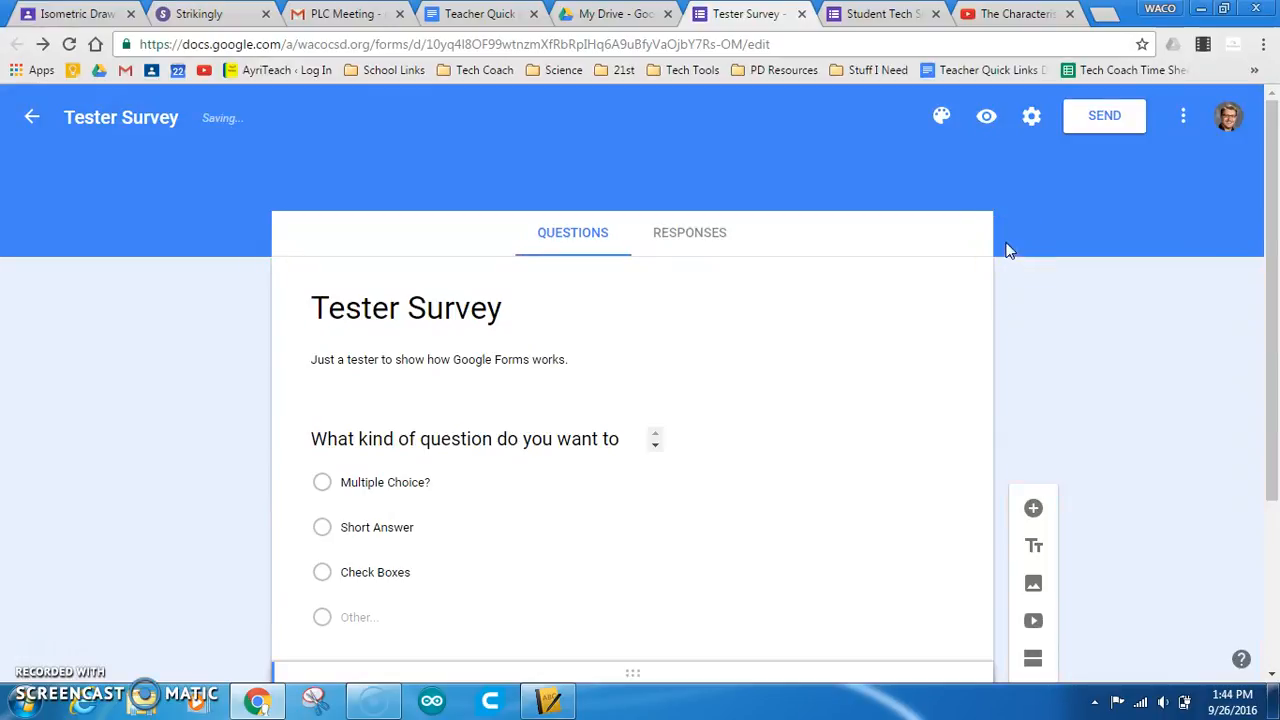
Apply the Travel theme image with the binoculars, map and suitcase as the form's header.
{"action": "left_click", "coordinate": [942, 116]}
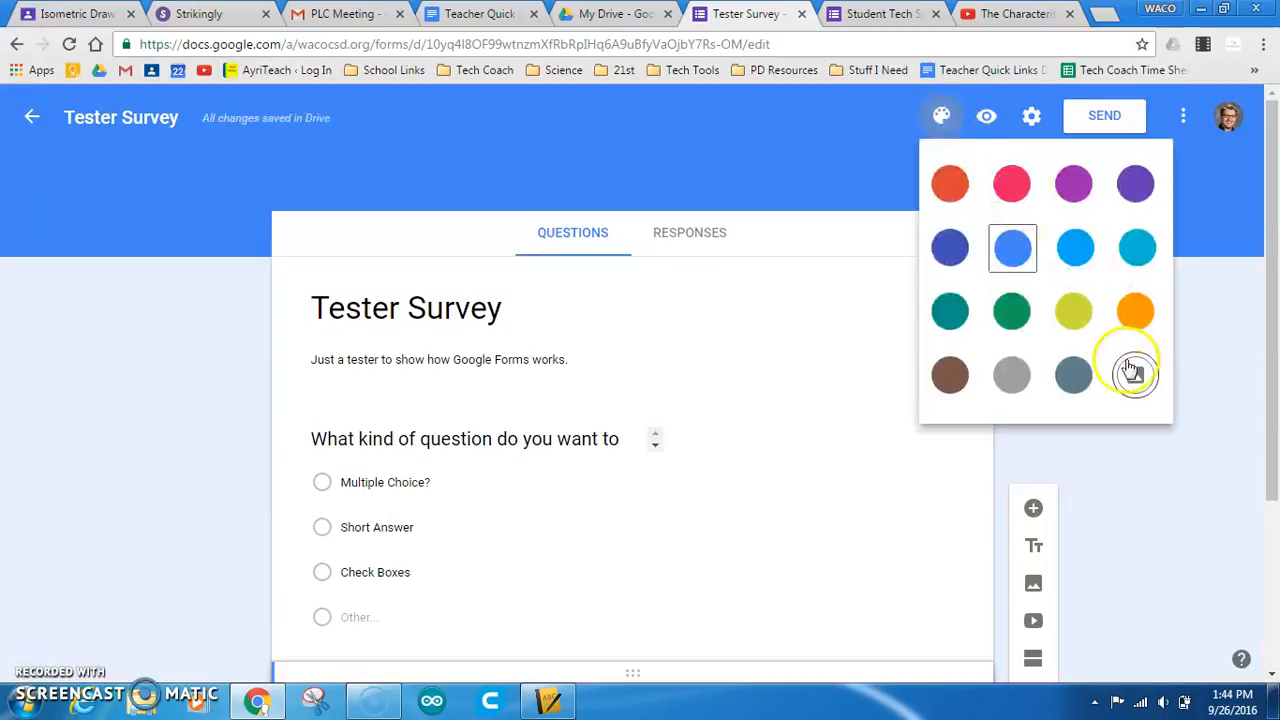
{"action": "left_click", "coordinate": [1133, 372]}
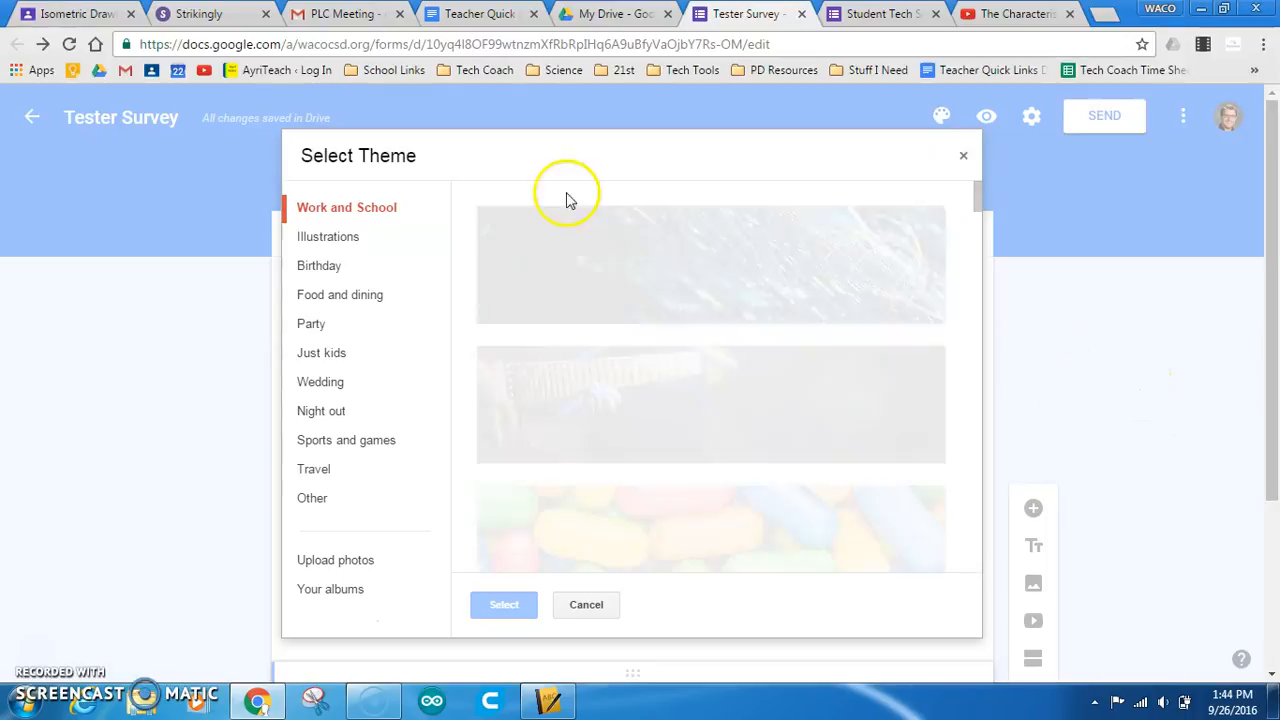
{"action": "scroll", "coordinate": [623, 423], "scroll_direction": "down", "scroll_amount": 1}
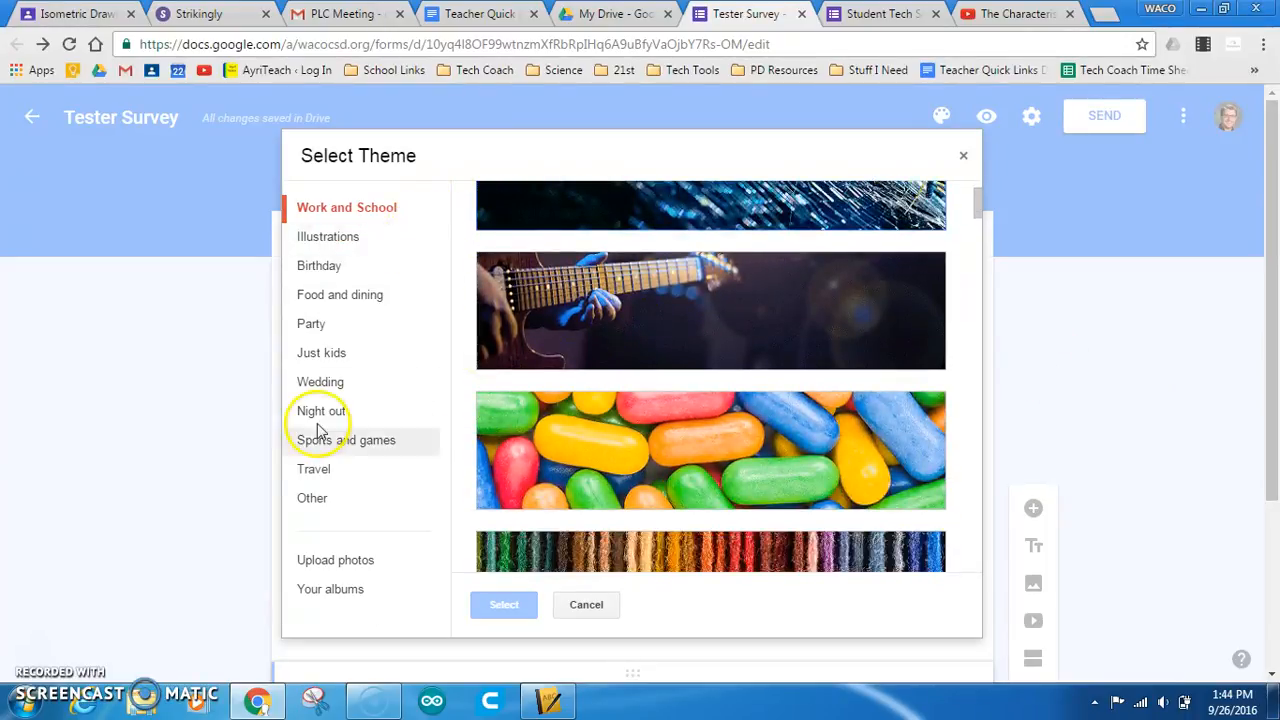
{"action": "left_click", "coordinate": [315, 469]}
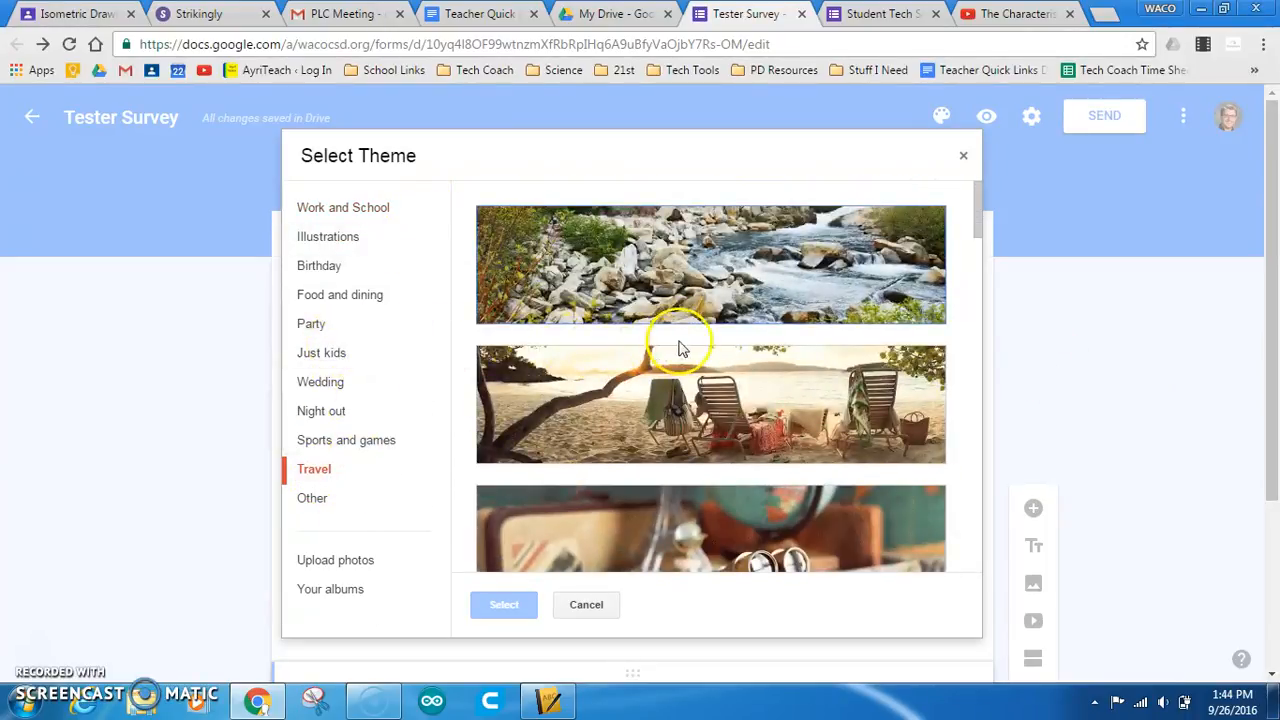
{"action": "scroll", "coordinate": [679, 349], "scroll_direction": "down", "scroll_amount": 3}
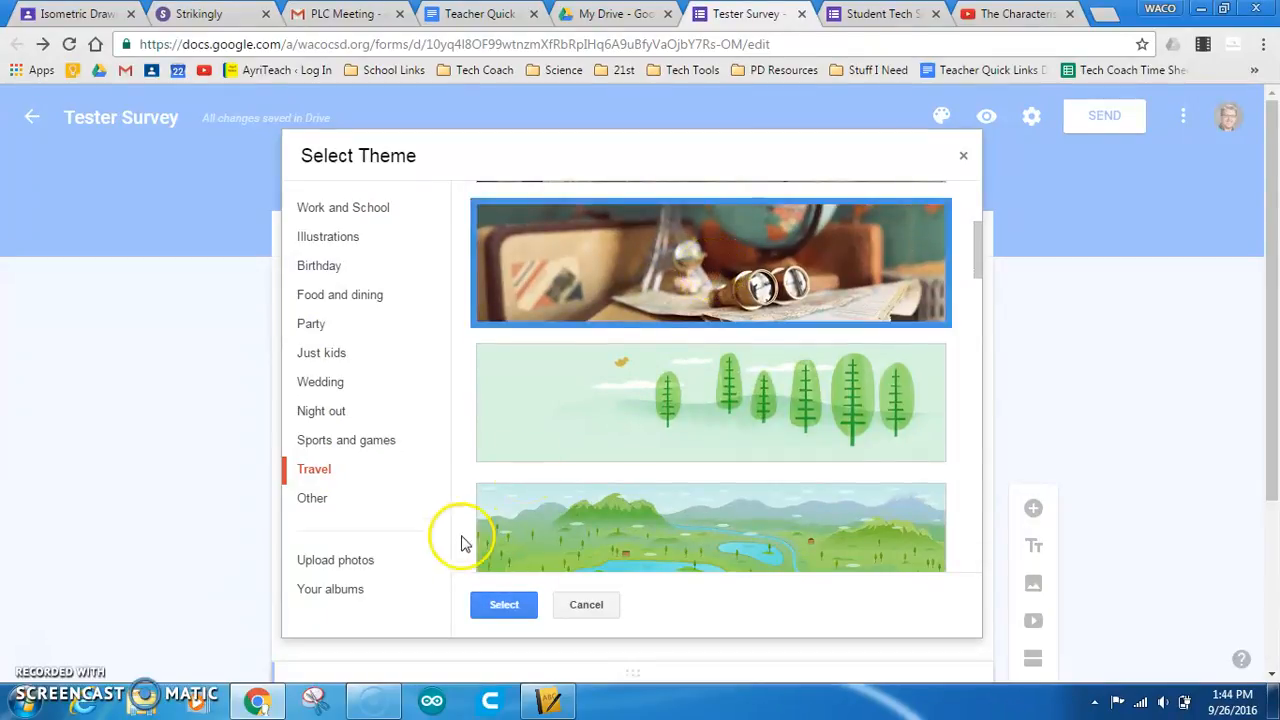
{"action": "left_click", "coordinate": [502, 605]}
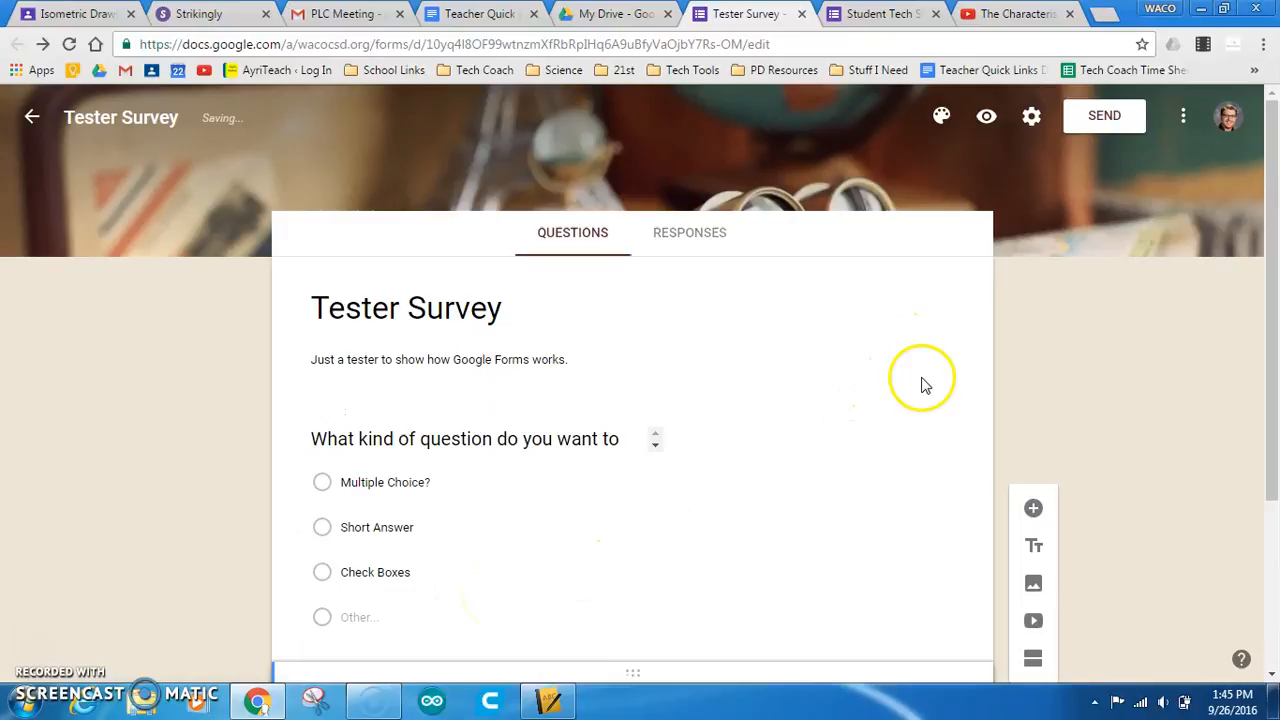
Preview the finished survey as respondents see it, look through all its questions, and close the preview.
{"action": "left_click", "coordinate": [987, 118]}
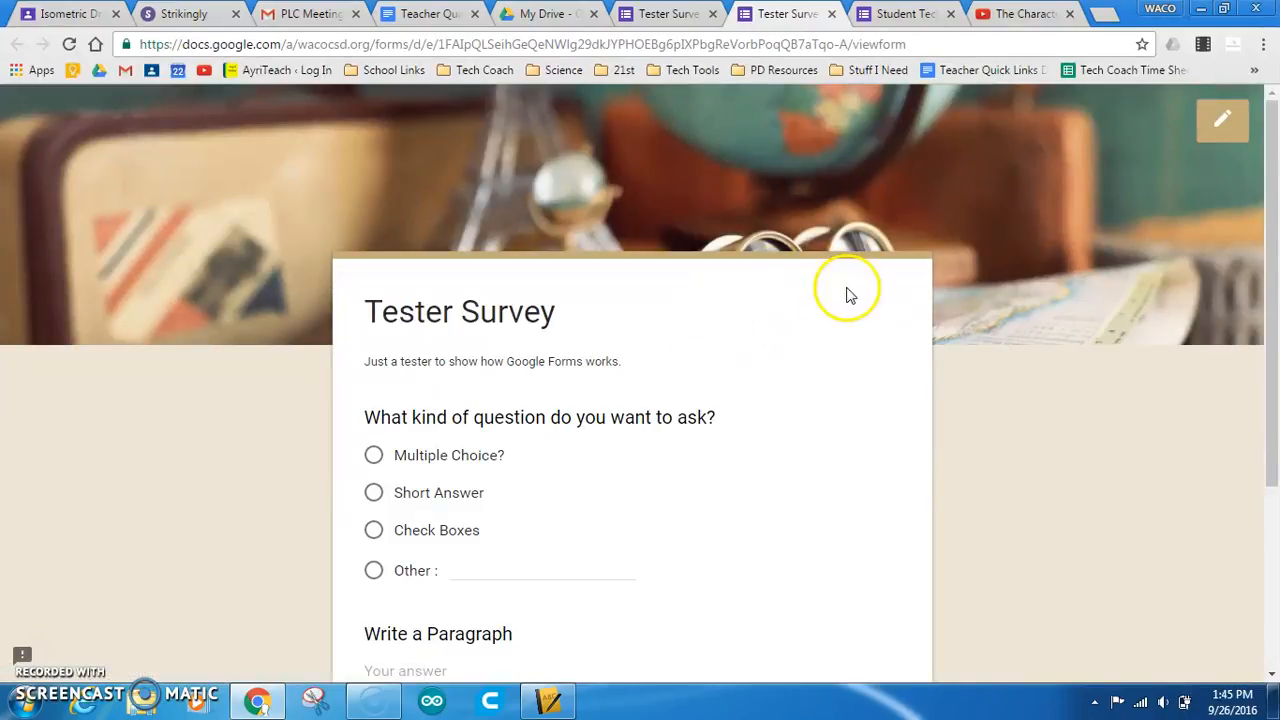
{"action": "scroll", "coordinate": [610, 230], "scroll_direction": "down", "scroll_amount": 1}
{"action": "scroll", "coordinate": [615, 234], "scroll_direction": "down", "scroll_amount": 2}
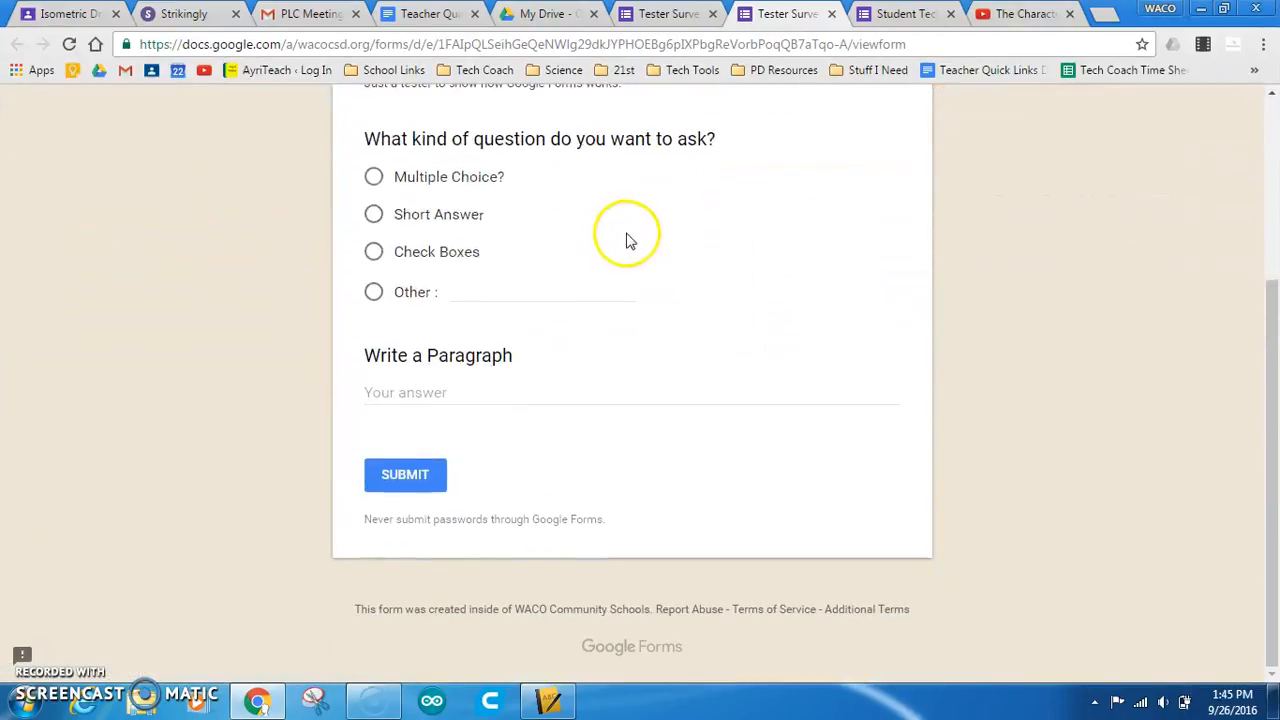
{"action": "scroll", "coordinate": [490, 290], "scroll_direction": "up", "scroll_amount": 1}
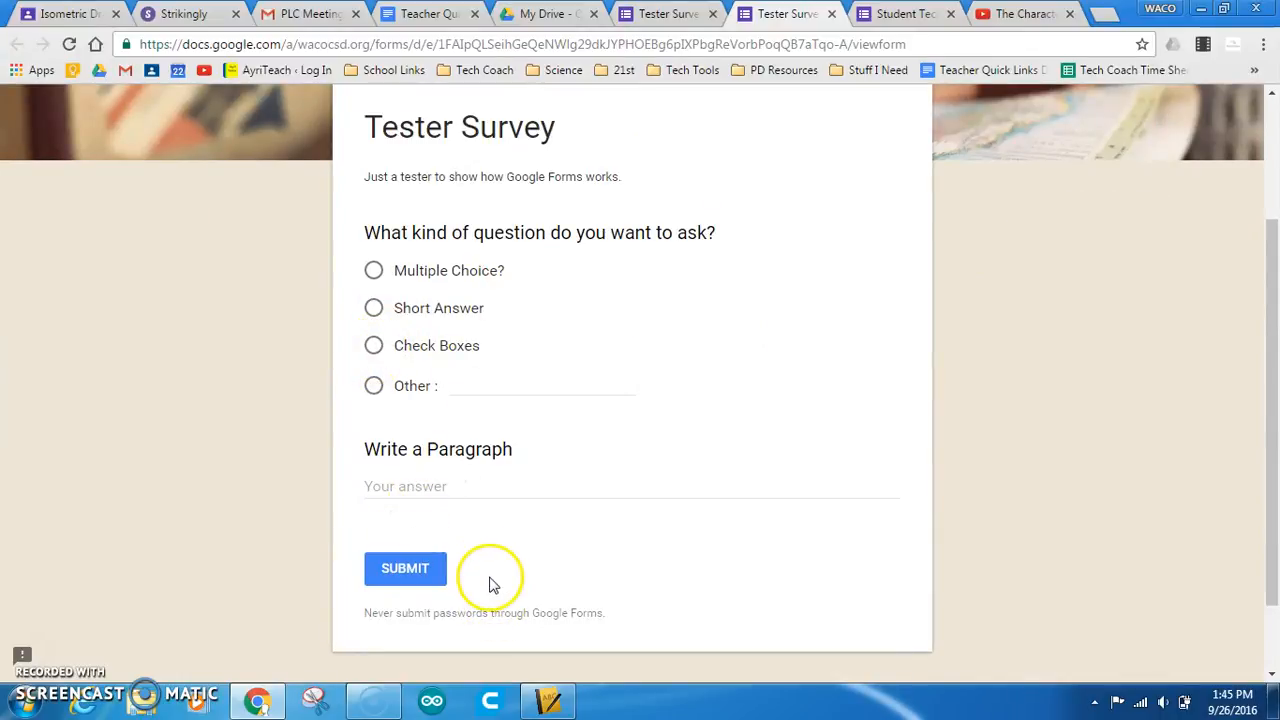
{"action": "scroll", "coordinate": [495, 570], "scroll_direction": "up", "scroll_amount": 2}
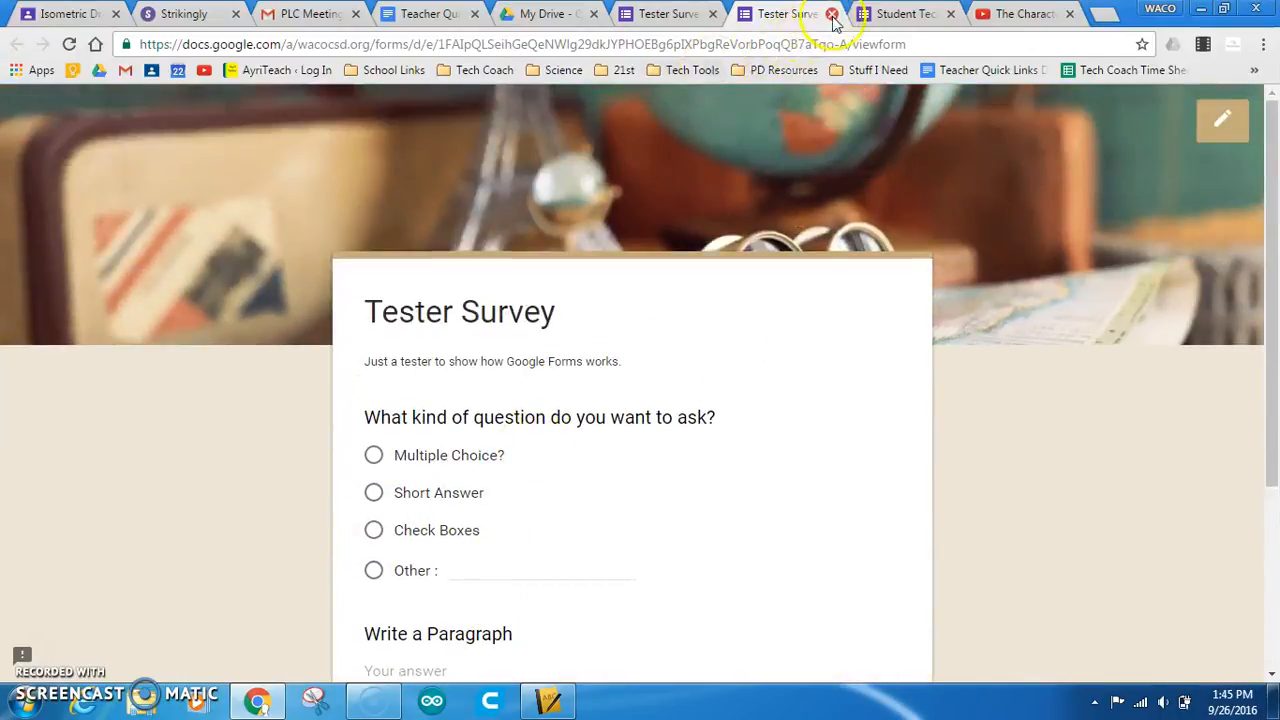
{"action": "left_click", "coordinate": [831, 15]}
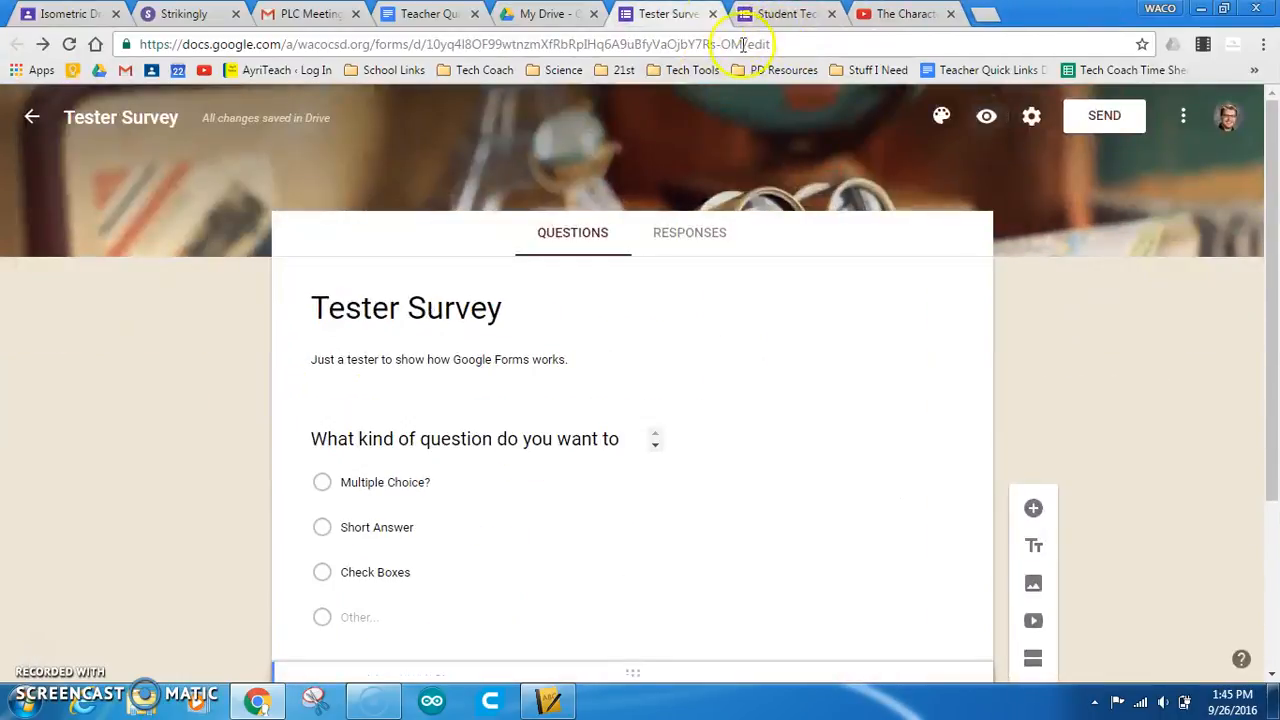
Open the form's settings and review the general sign-in and respondent options.
{"action": "left_click", "coordinate": [1032, 117]}
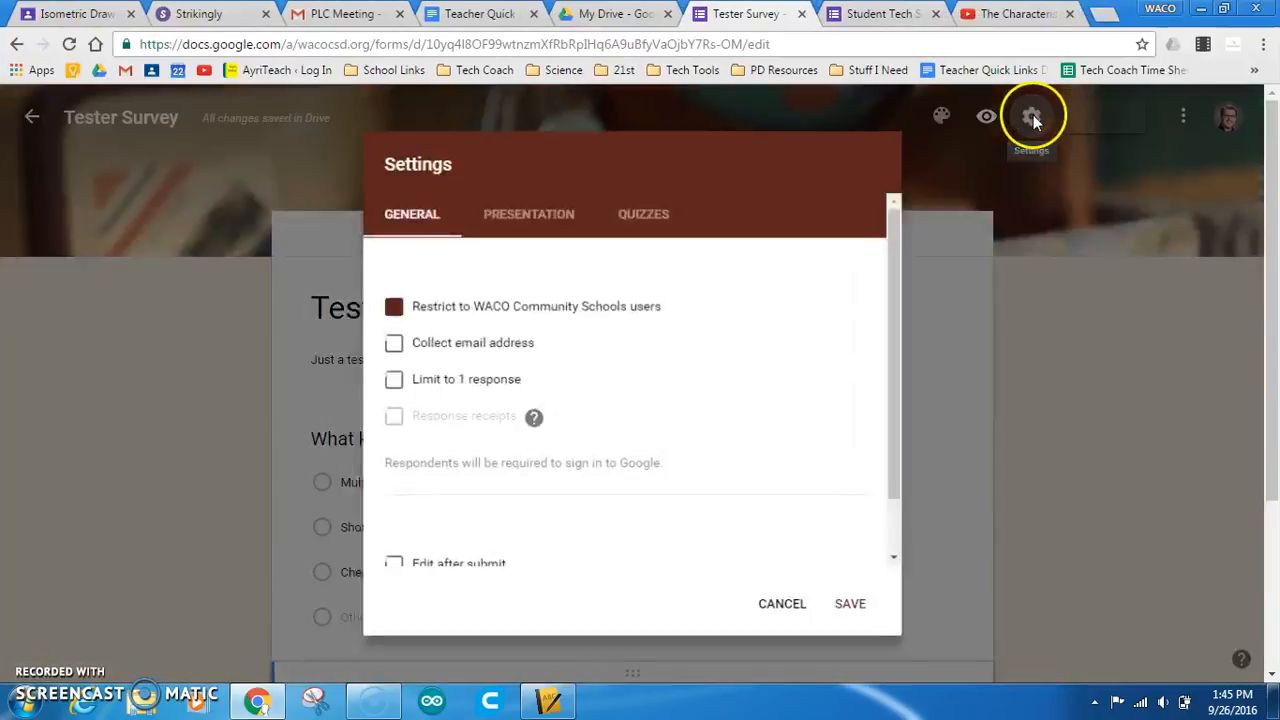
{"action": "scroll", "coordinate": [655, 360], "scroll_direction": "down", "scroll_amount": 1}
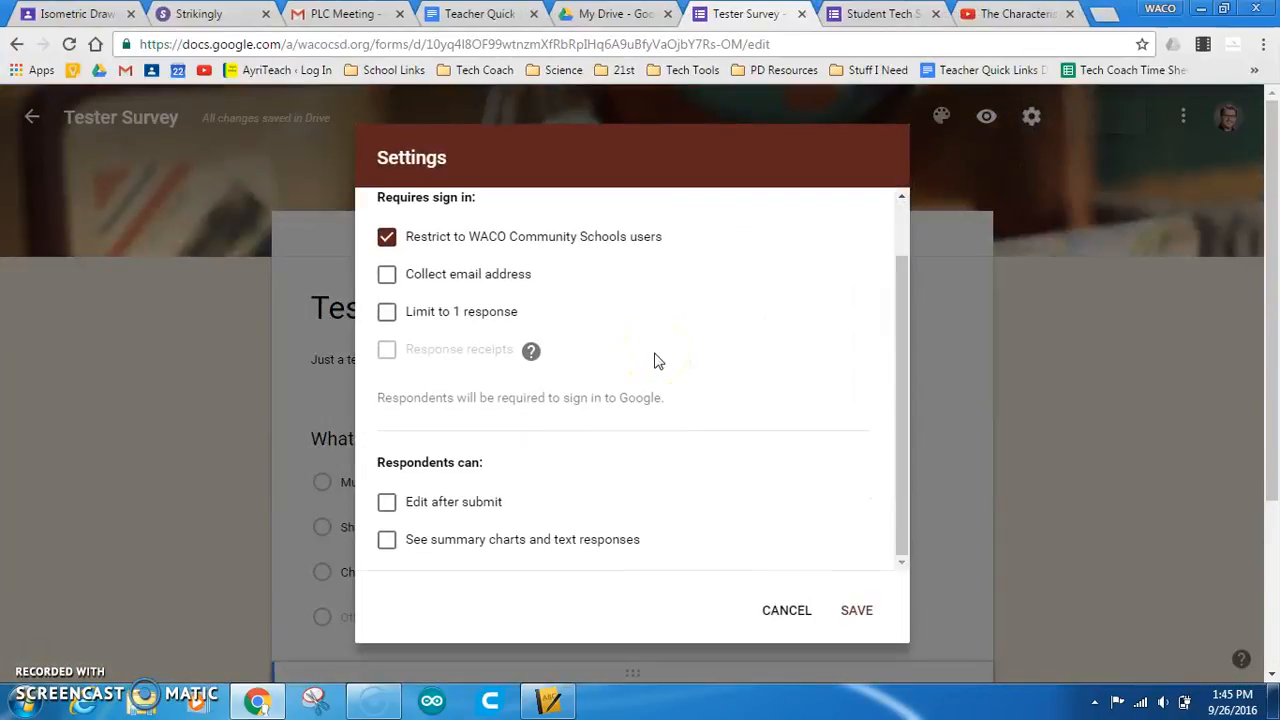
{"action": "scroll", "coordinate": [655, 360], "scroll_direction": "up", "scroll_amount": 1}
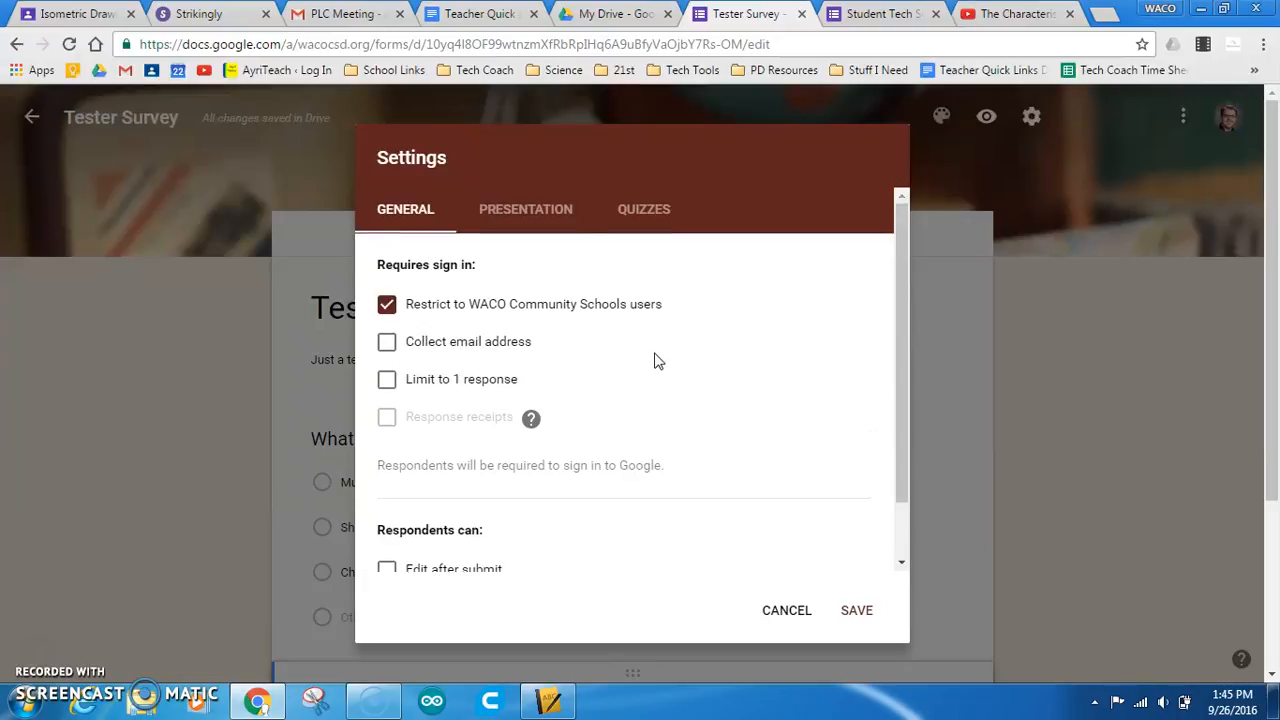
{"action": "left_click", "coordinate": [395, 220]}
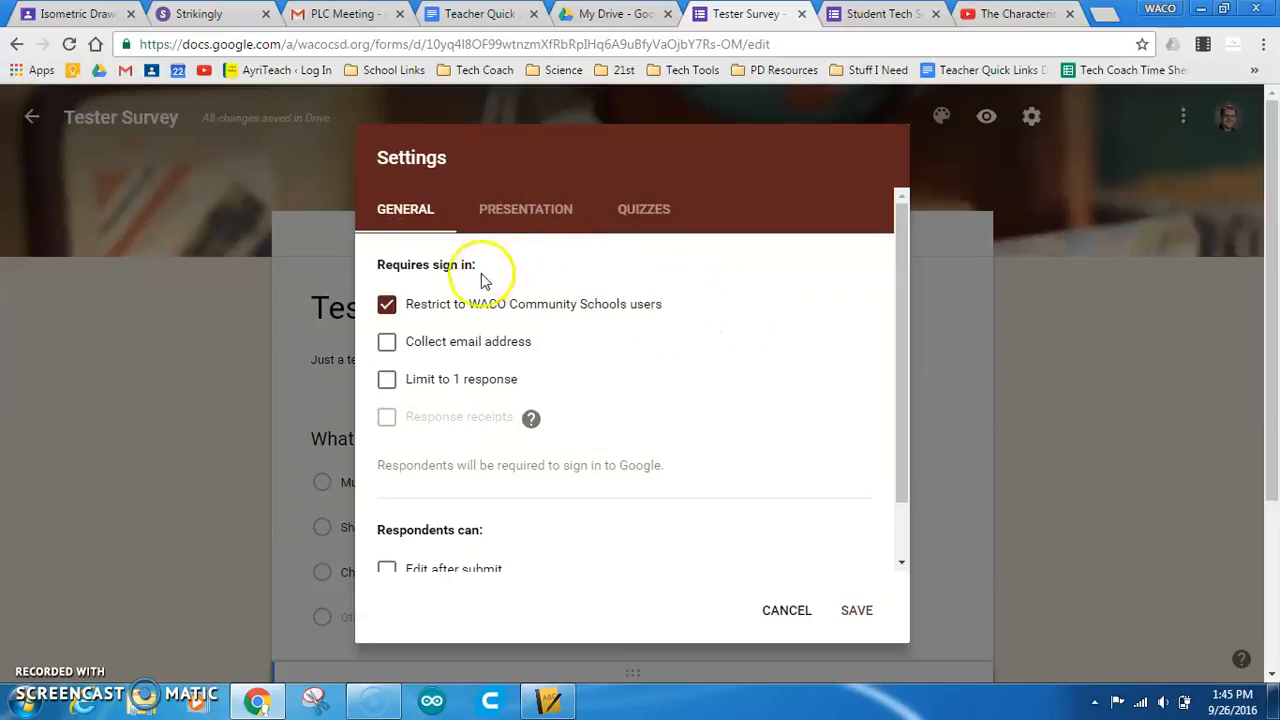
{"action": "scroll", "coordinate": [477, 311], "scroll_direction": "down", "scroll_amount": 1}
{"action": "scroll", "coordinate": [477, 311], "scroll_direction": "up", "scroll_amount": 1}
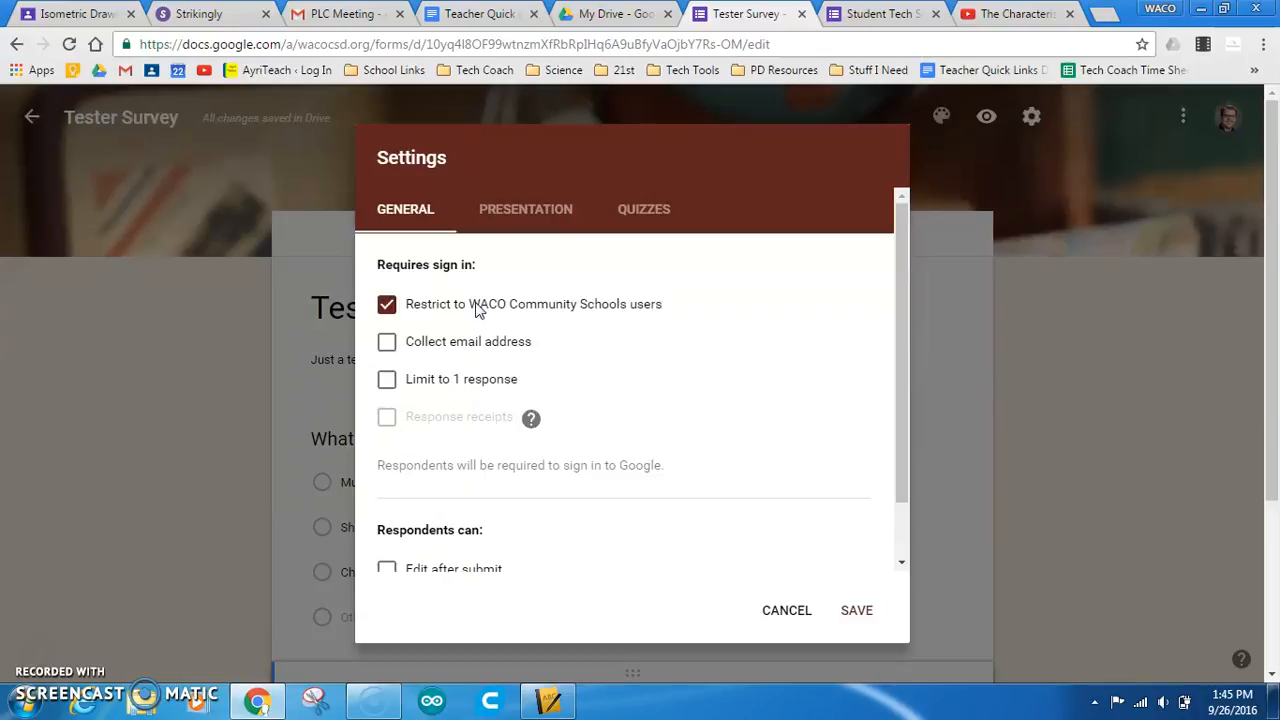
Try out collecting email addresses and lifting the restriction to WACO Community Schools users, and restore the restriction.
{"action": "left_click", "coordinate": [387, 344]}
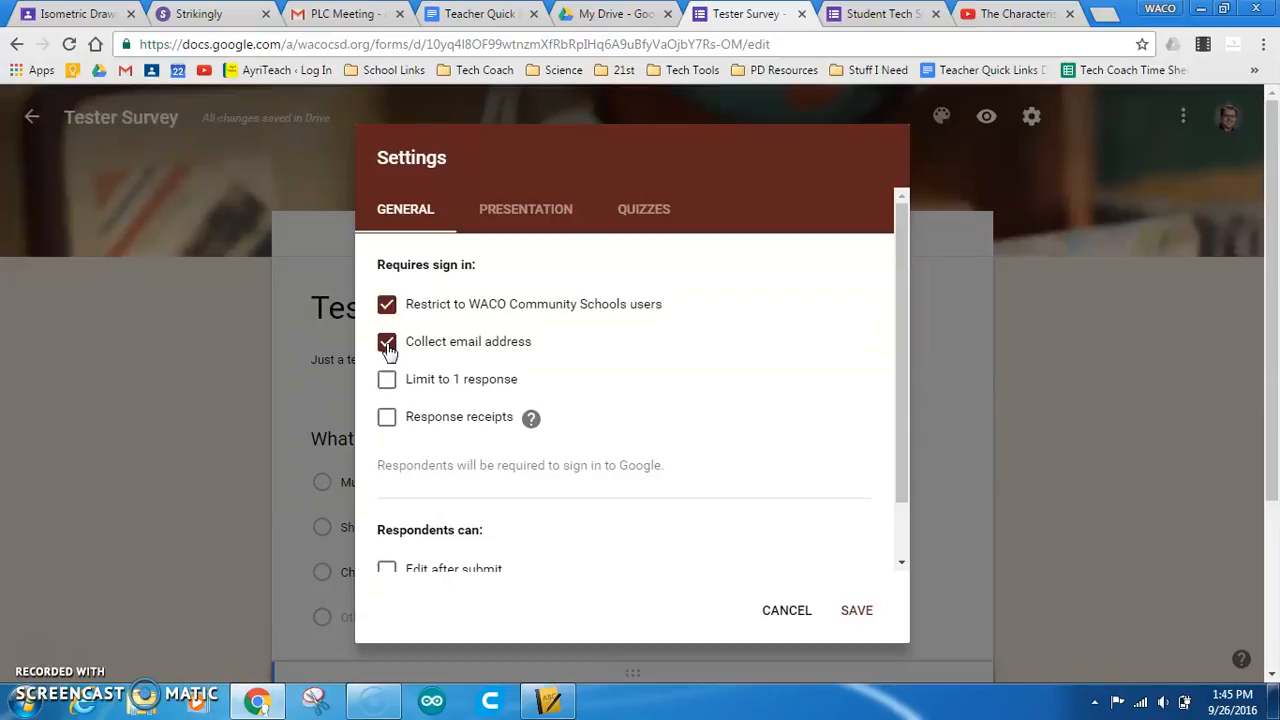
{"action": "left_click", "coordinate": [387, 305]}
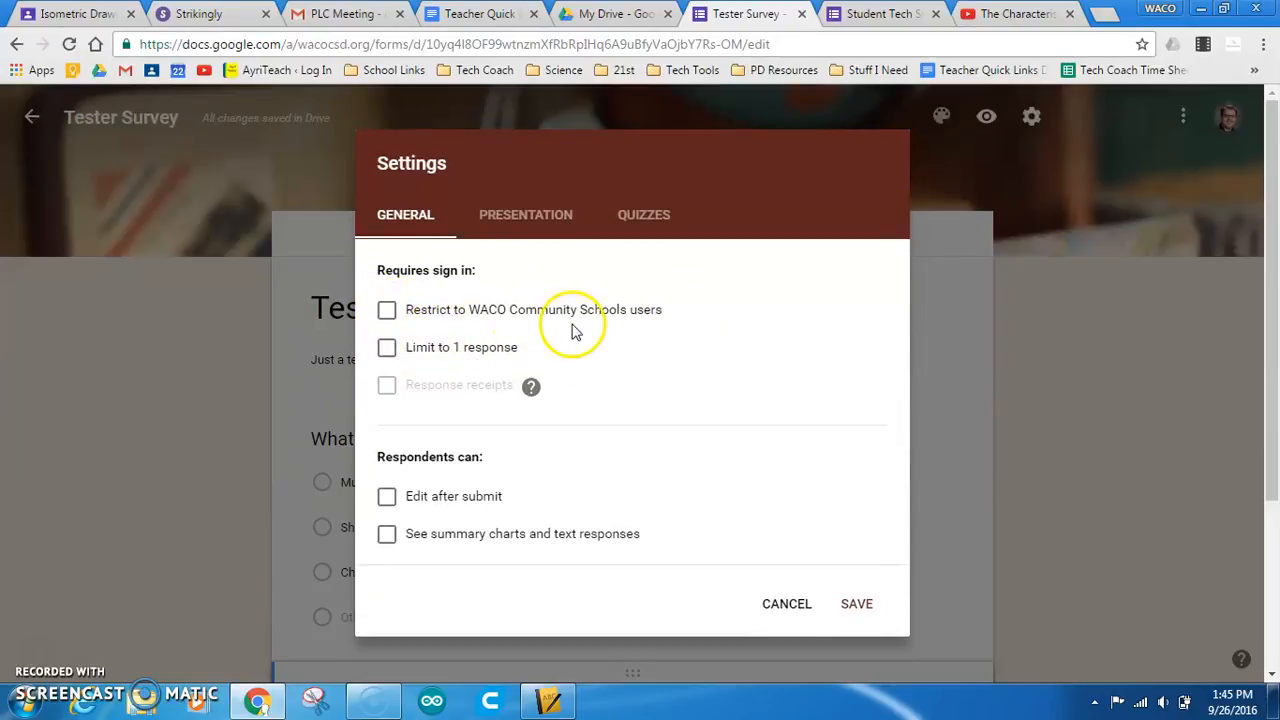
{"action": "left_click", "coordinate": [387, 311]}
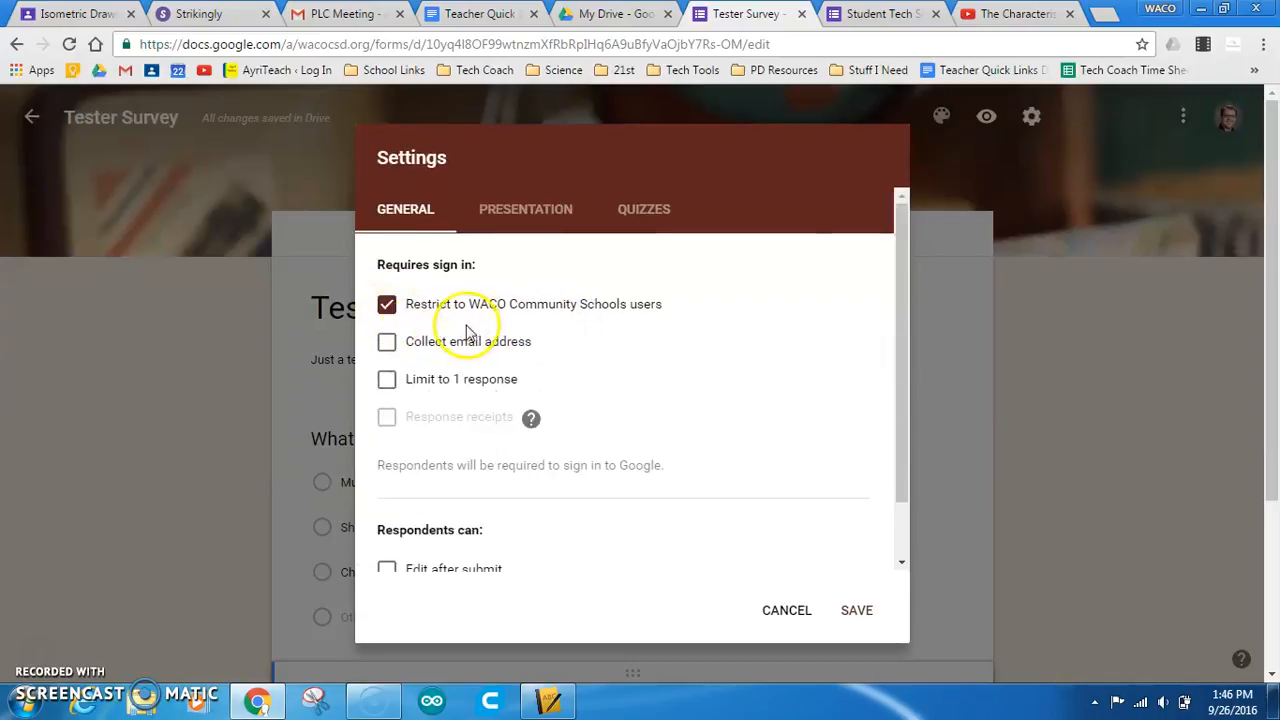
Set the form to collect email addresses, limit respondents to 1 response, and always send response receipts.
{"action": "left_click", "coordinate": [388, 345]}
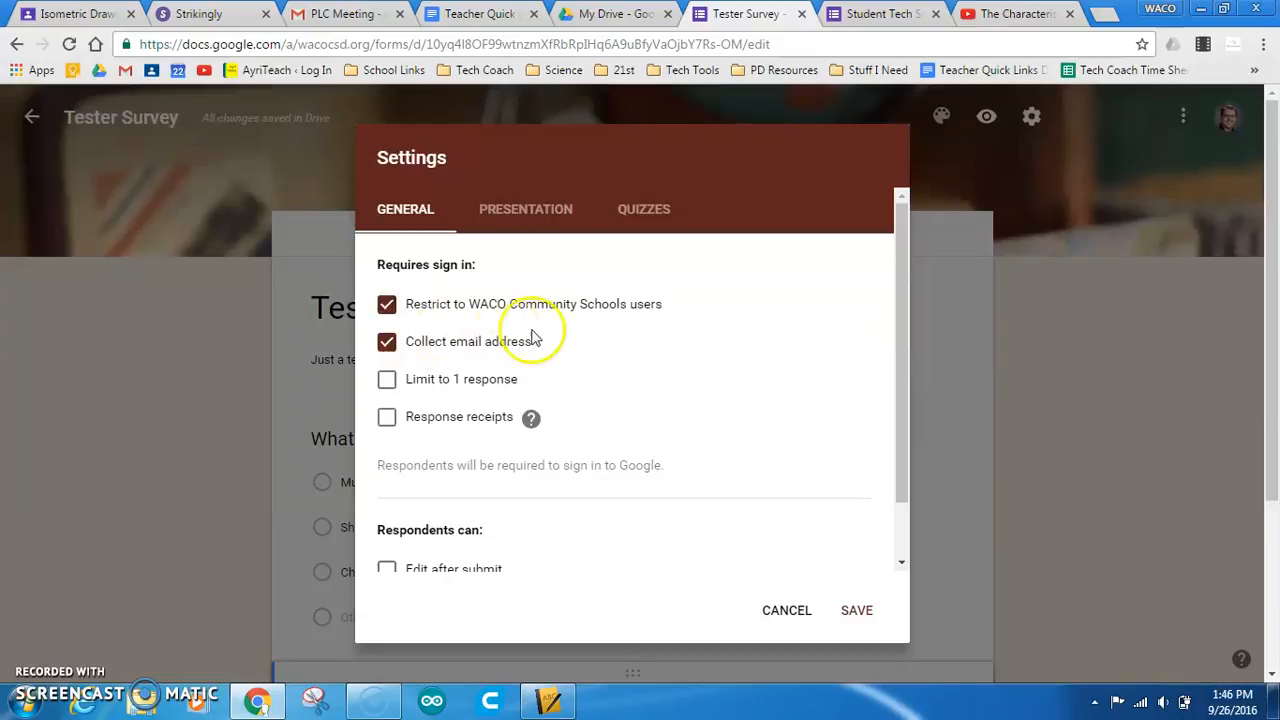
{"action": "left_click", "coordinate": [387, 380]}
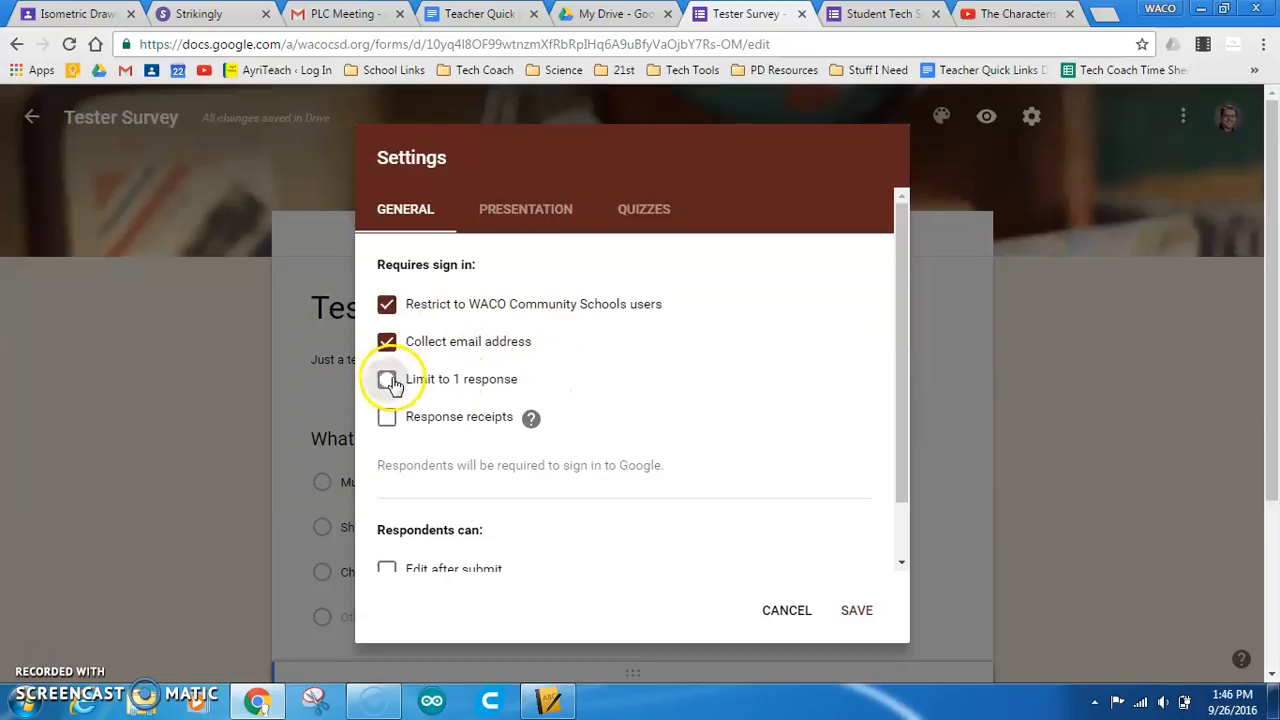
{"action": "scroll", "coordinate": [745, 382], "scroll_direction": "down", "scroll_amount": 1}
{"action": "left_click", "coordinate": [387, 349]}
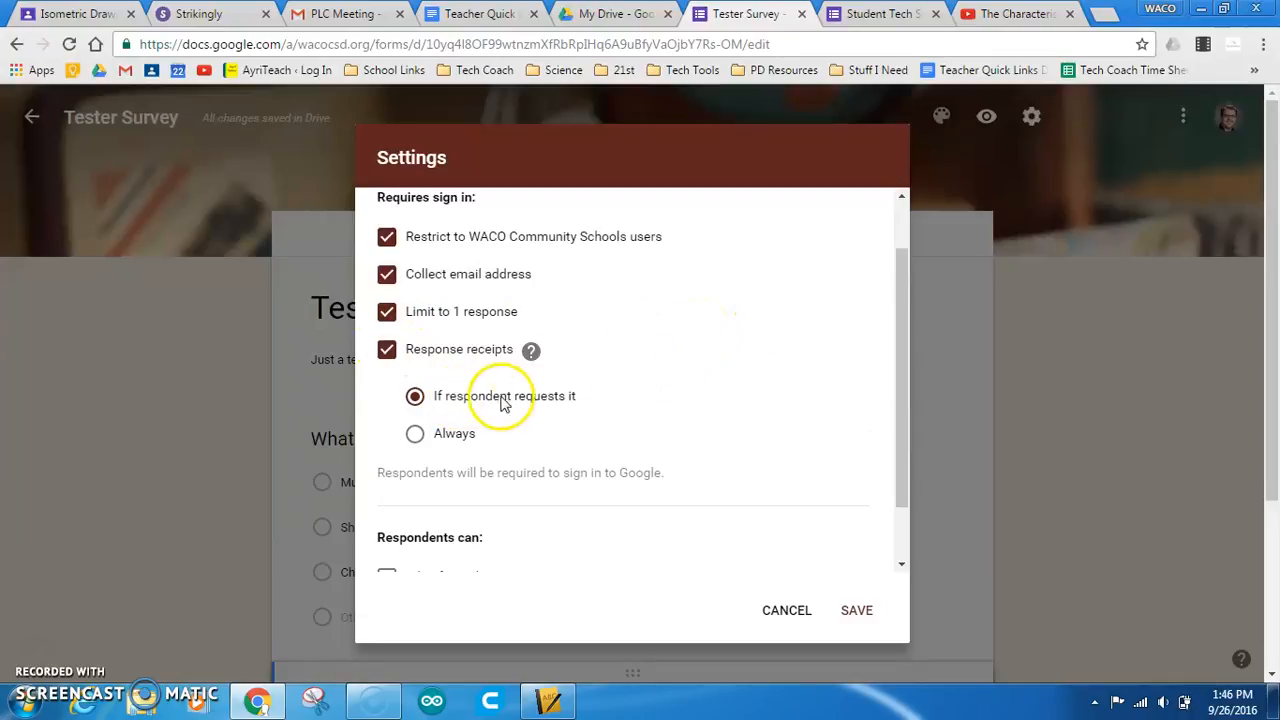
{"action": "left_click", "coordinate": [415, 436]}
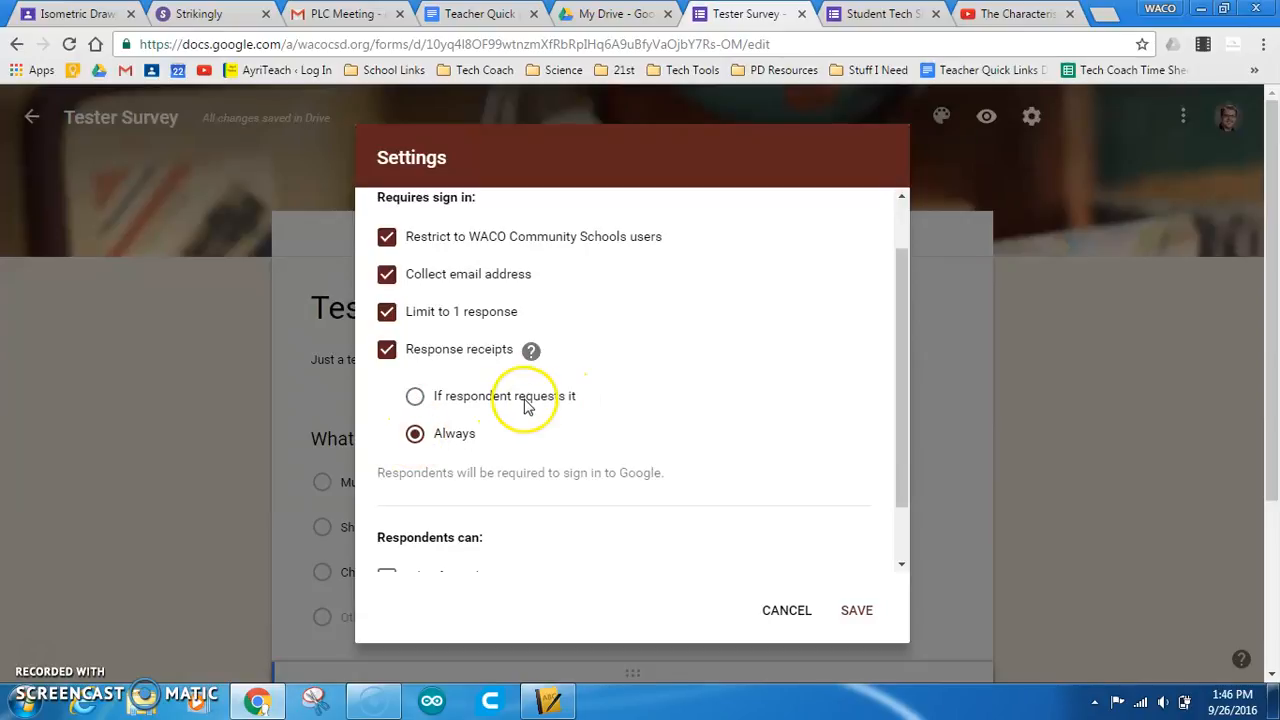
Allow respondents to edit after submitting and to see summary charts and text responses.
{"action": "scroll", "coordinate": [523, 404], "scroll_direction": "down", "scroll_amount": 1}
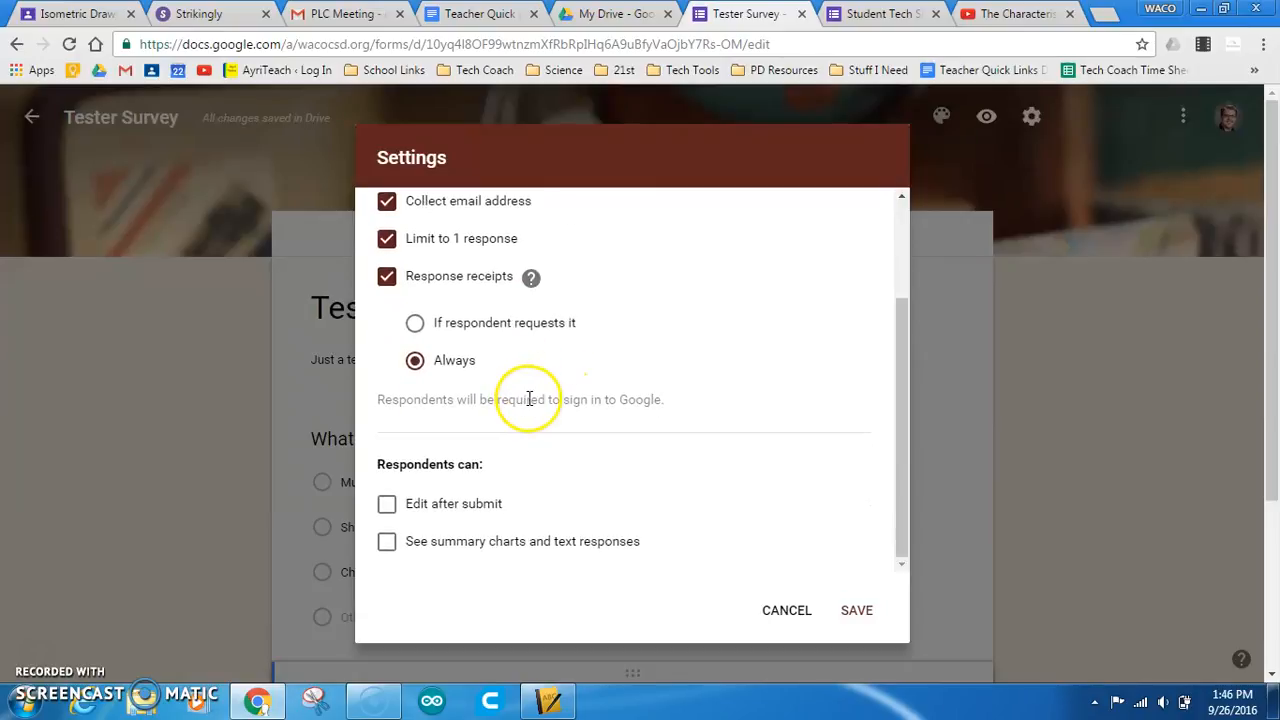
{"action": "left_click", "coordinate": [387, 510]}
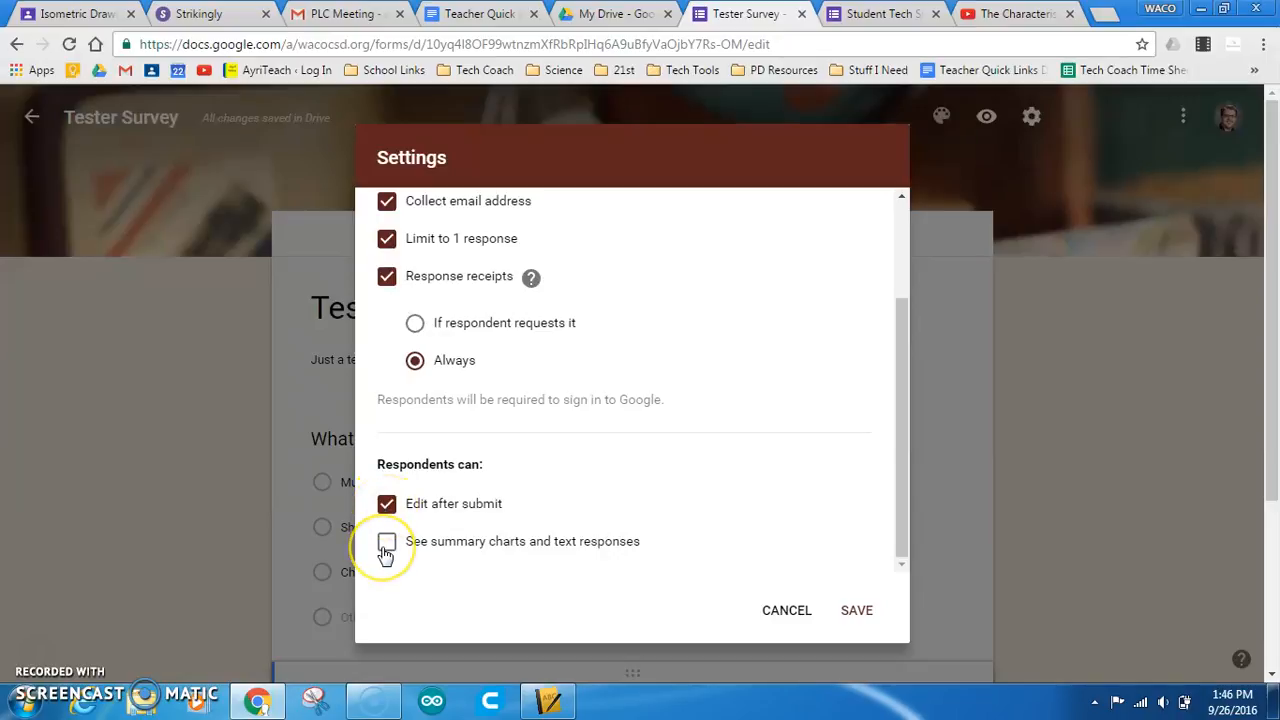
{"action": "left_click", "coordinate": [386, 545]}
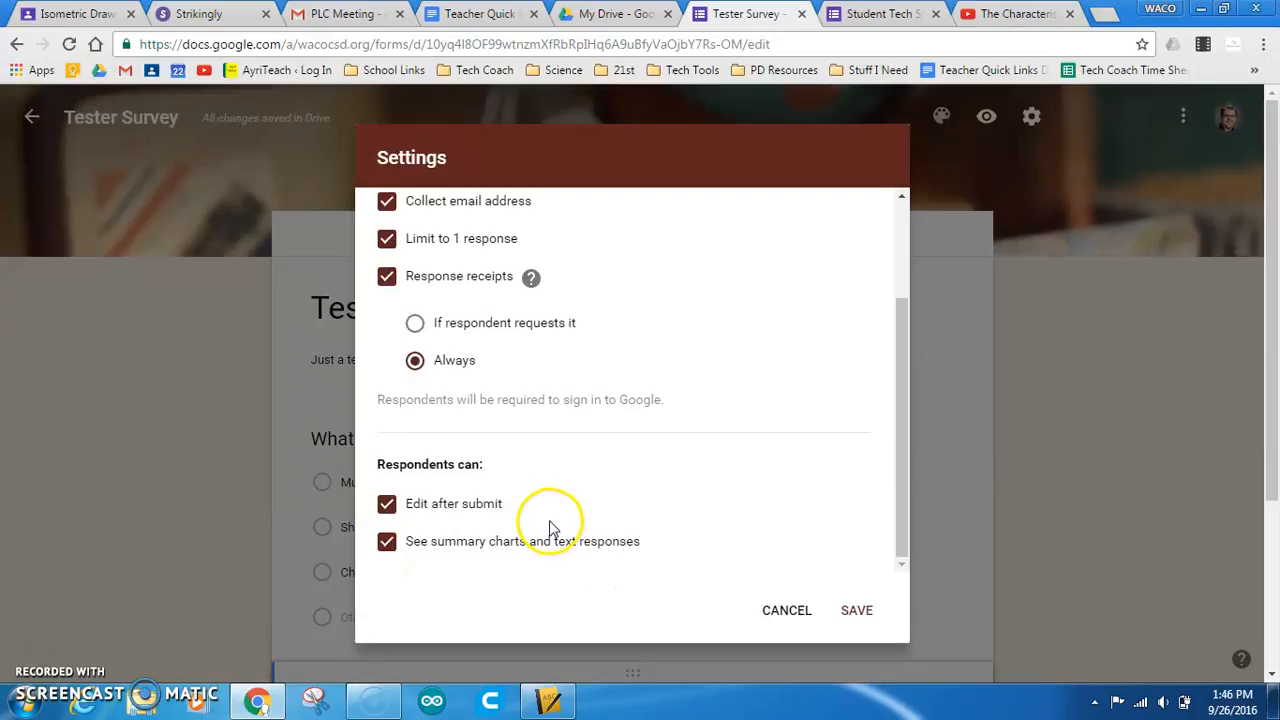
{"action": "scroll", "coordinate": [549, 529], "scroll_direction": "up", "scroll_amount": 3}
{"action": "scroll", "coordinate": [377, 400], "scroll_direction": "down", "scroll_amount": 3}
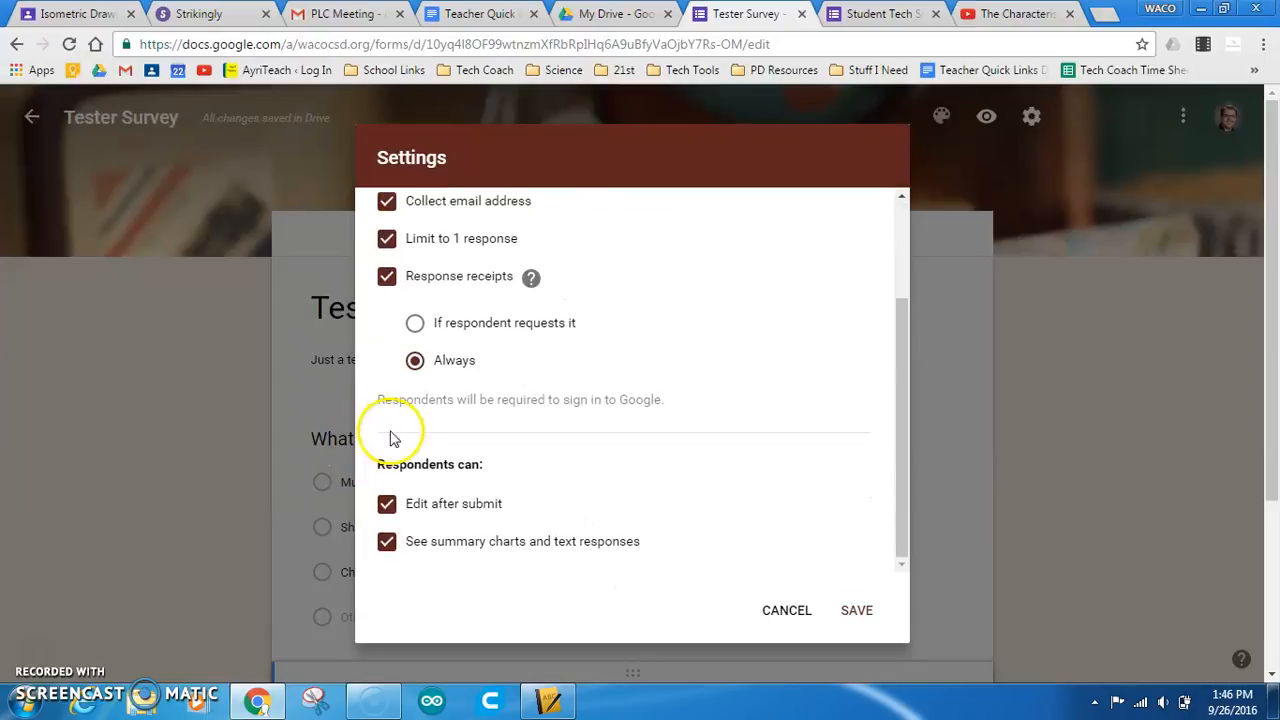
{"action": "scroll", "coordinate": [450, 402], "scroll_direction": "up", "scroll_amount": 3}
{"action": "scroll", "coordinate": [465, 401], "scroll_direction": "up", "scroll_amount": 1}
In the presentation settings, enable the progress bar and shuffled question order, and set the confirmation message to "Thank you for taking my survey!".
{"action": "left_click", "coordinate": [543, 216]}
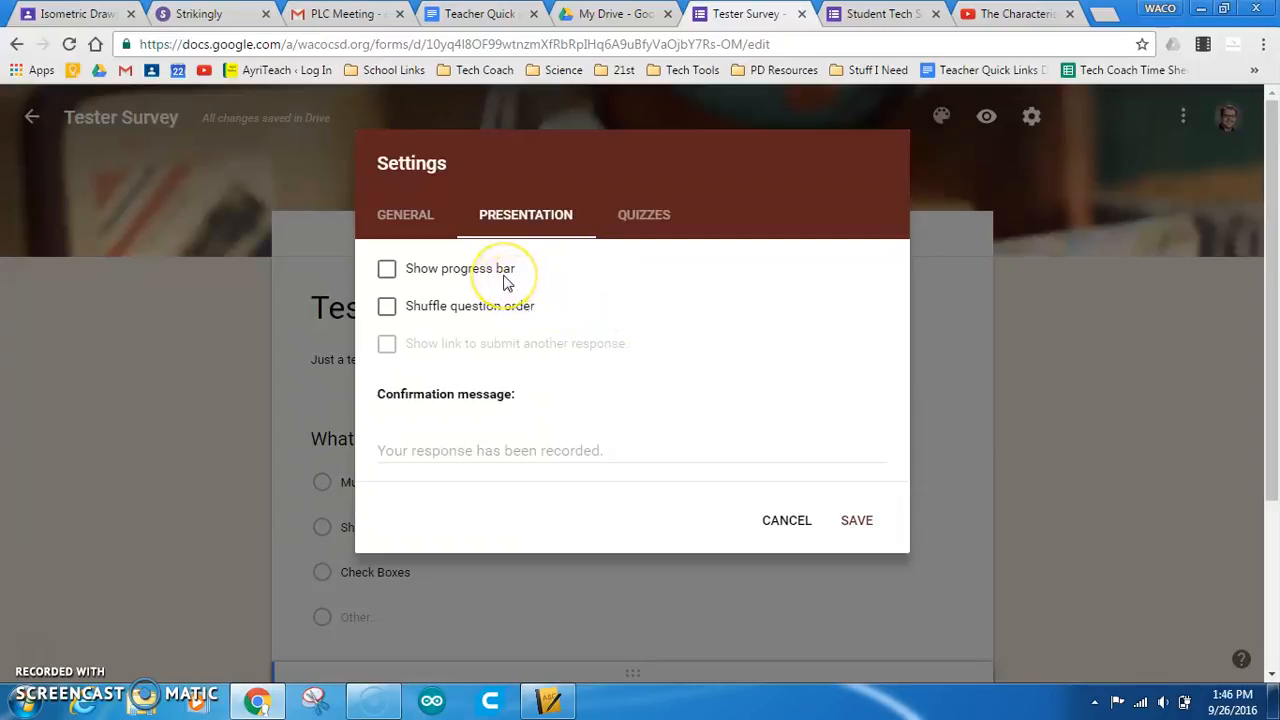
{"action": "left_click", "coordinate": [463, 272]}
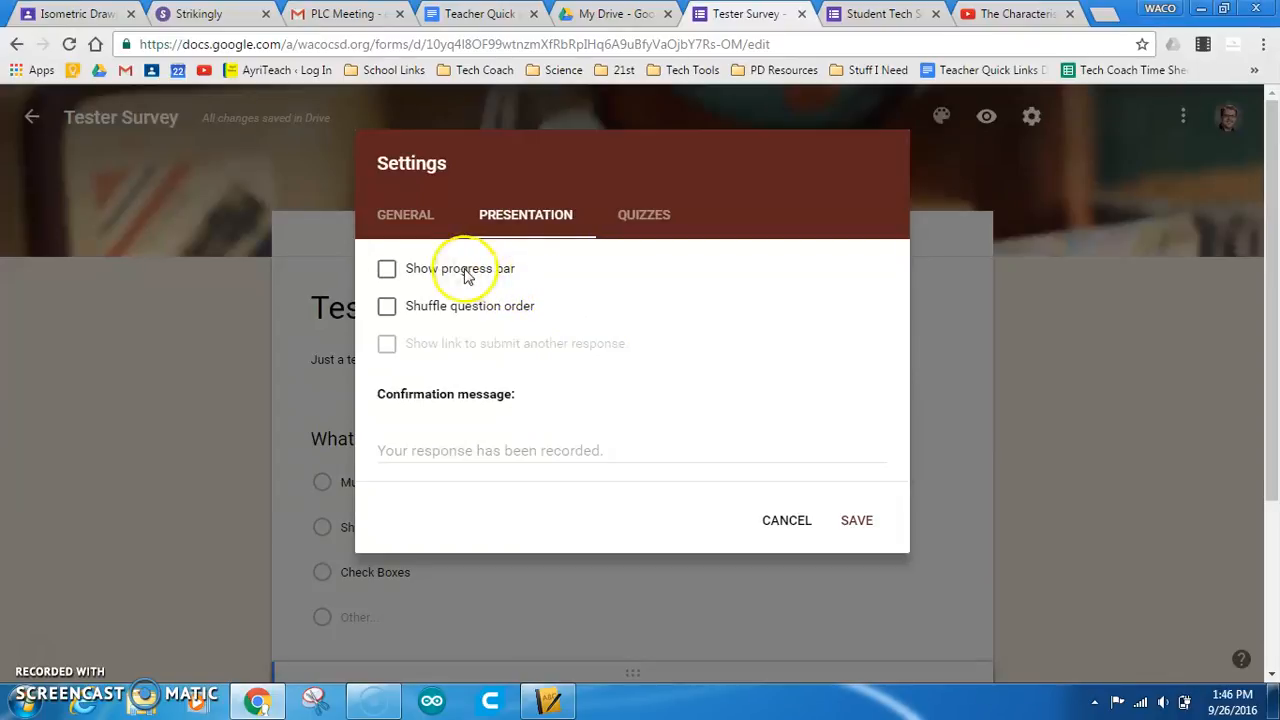
{"action": "left_click", "coordinate": [450, 307]}
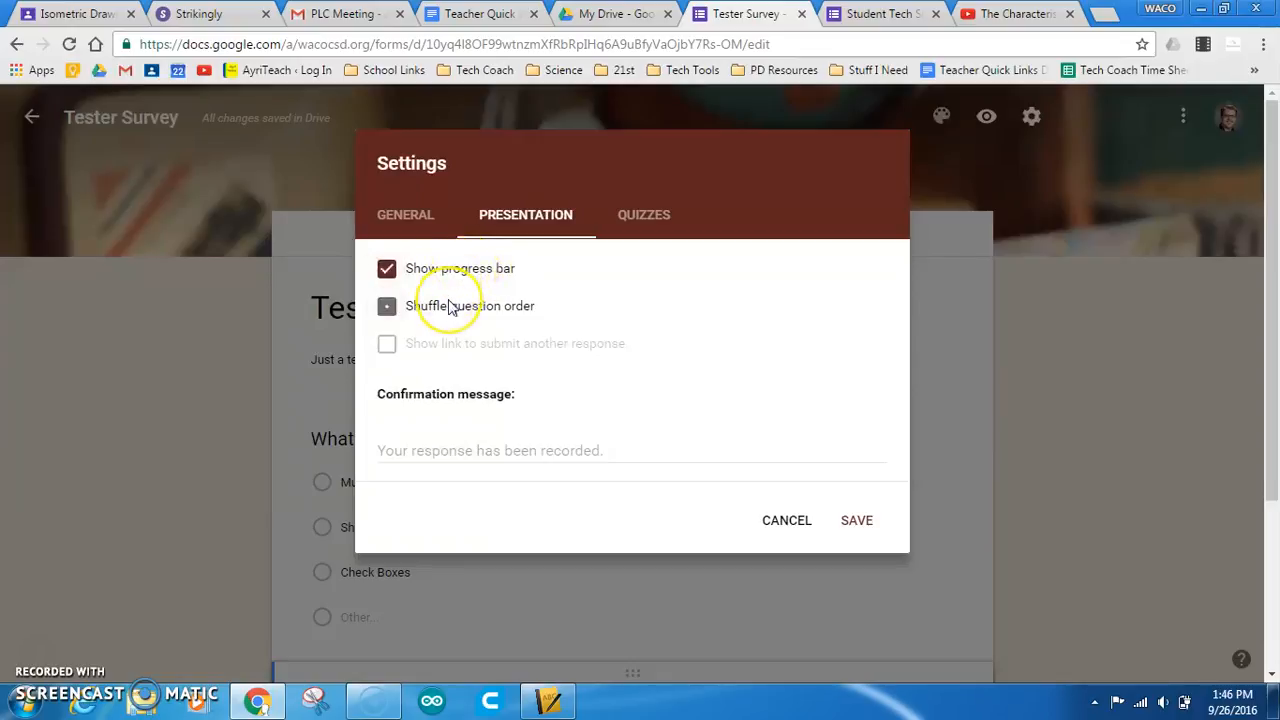
{"action": "left_click", "coordinate": [466, 450]}
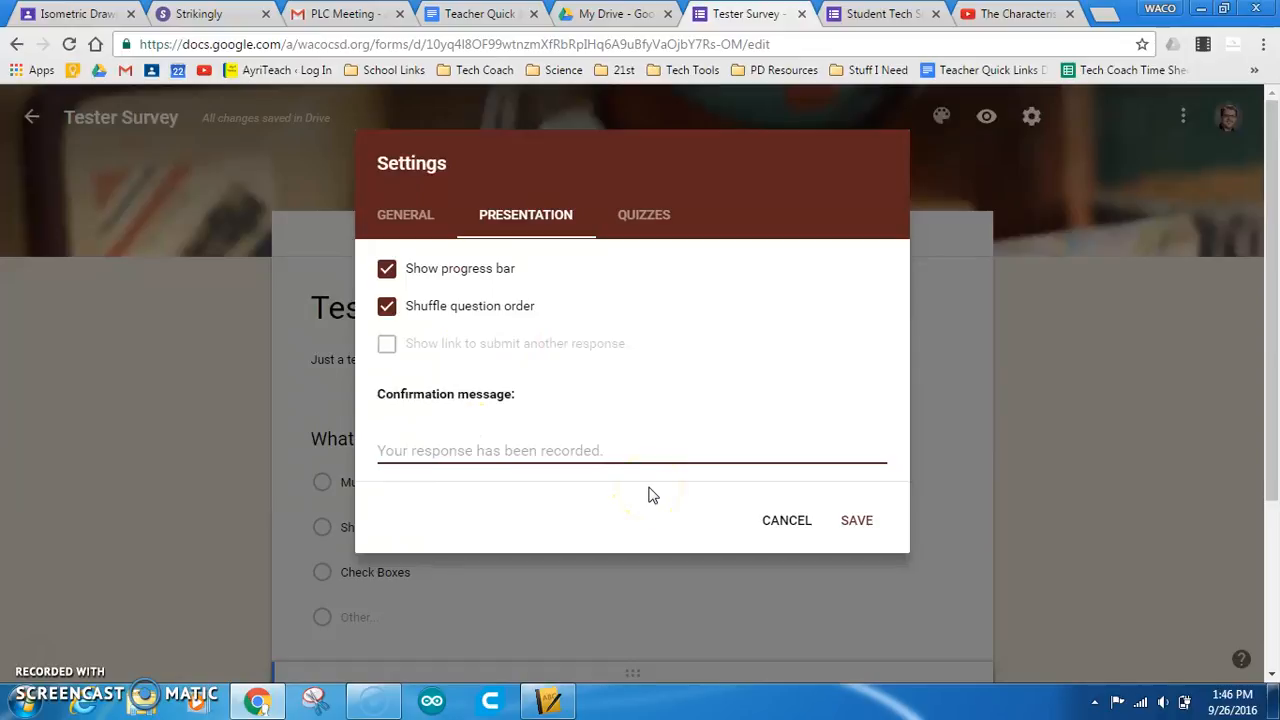
{"action": "type", "text": "Thank you for taking my survey!"}
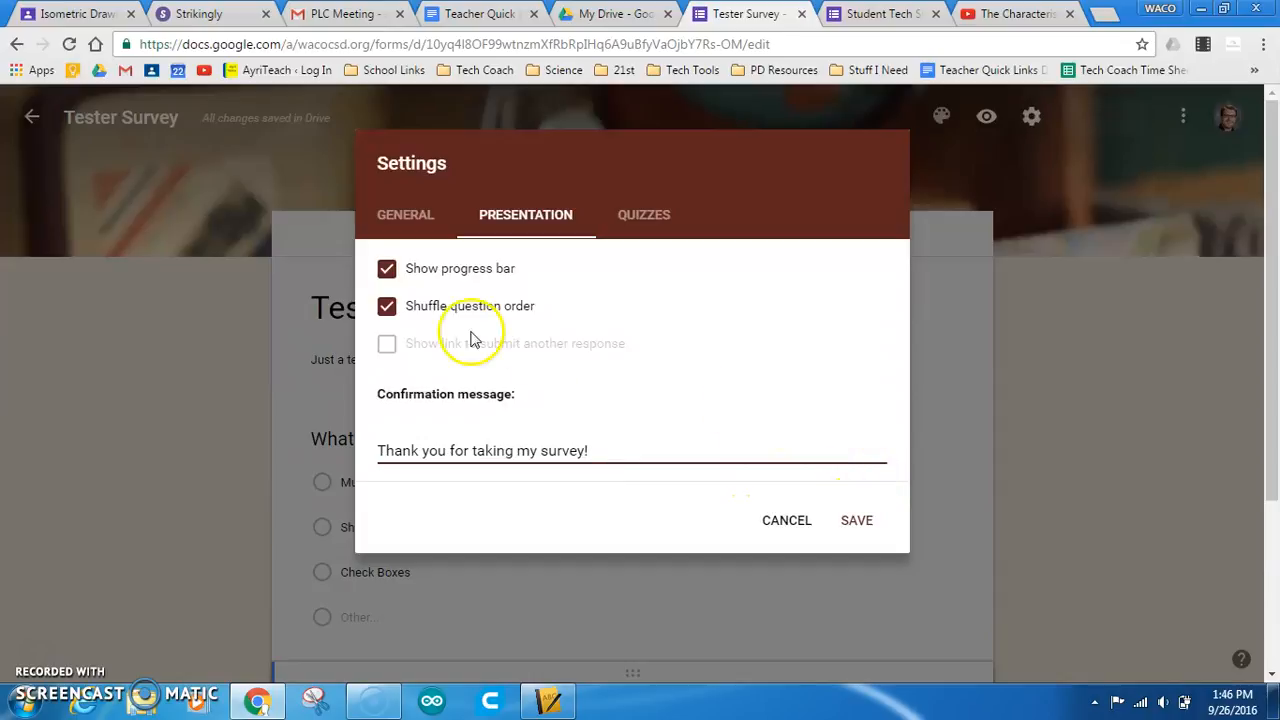
Turn off the shuffled question order and the progress bar, and save the form settings.
{"action": "left_click", "coordinate": [385, 306]}
{"action": "left_click", "coordinate": [386, 270]}
{"action": "left_click", "coordinate": [857, 520]}
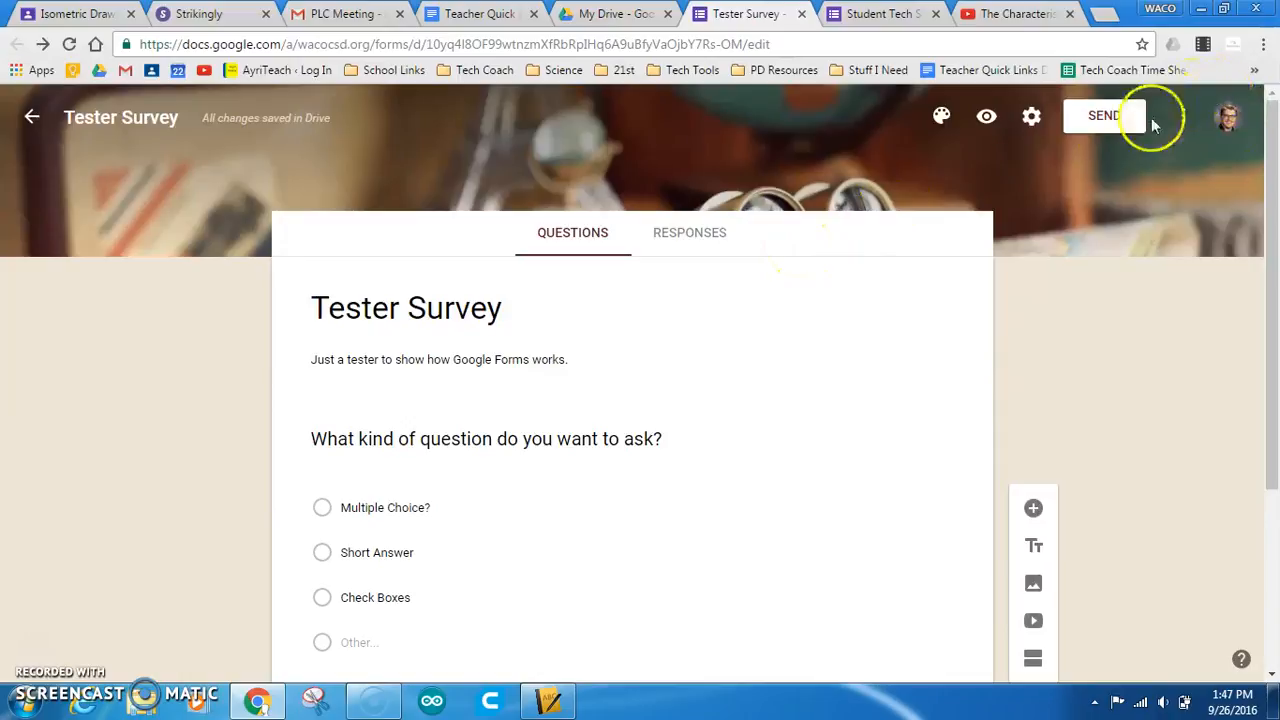
Examine the ways to send the form: email, link and embedded HTML.
{"action": "left_click", "coordinate": [1110, 118]}
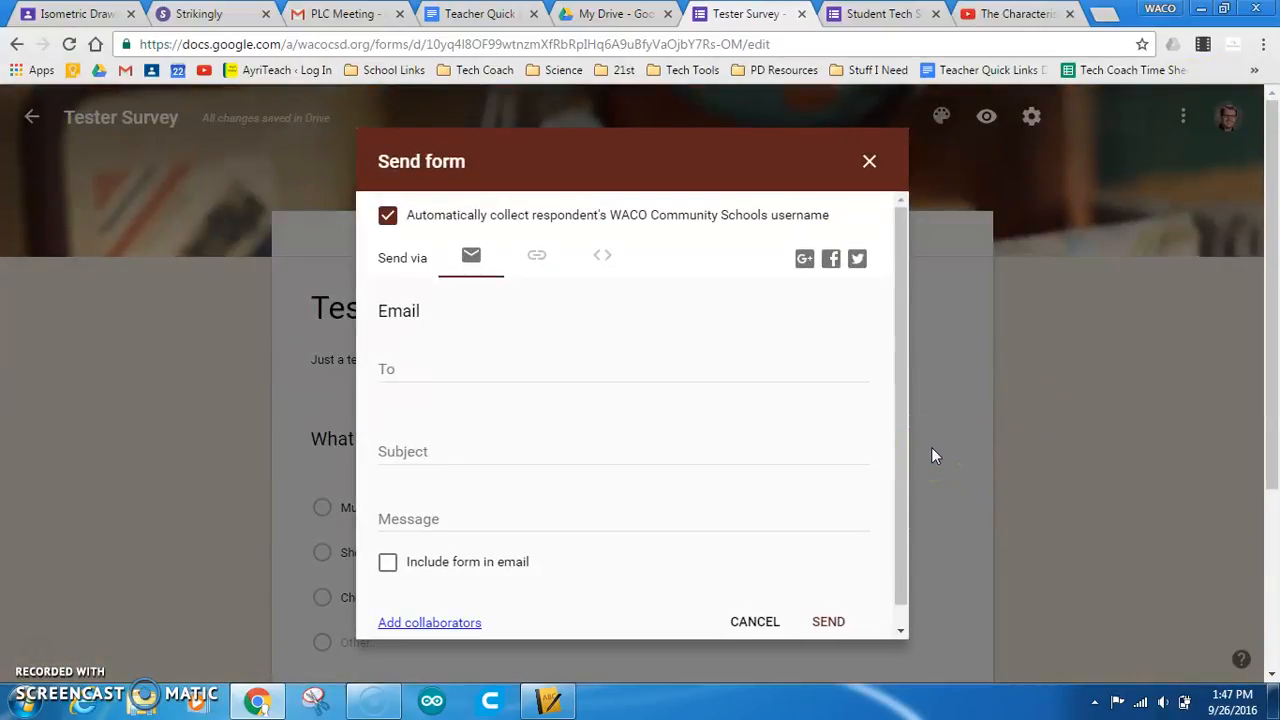
{"action": "left_click", "coordinate": [459, 371]}
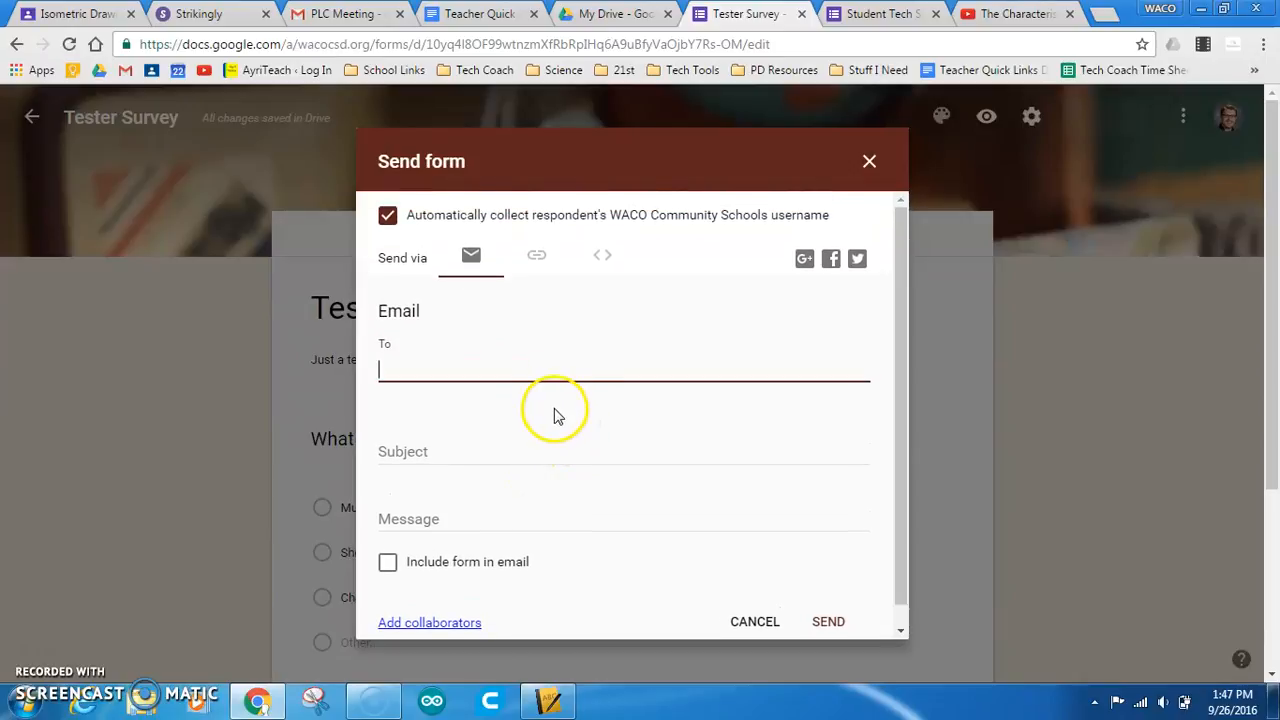
{"action": "left_click", "coordinate": [539, 258]}
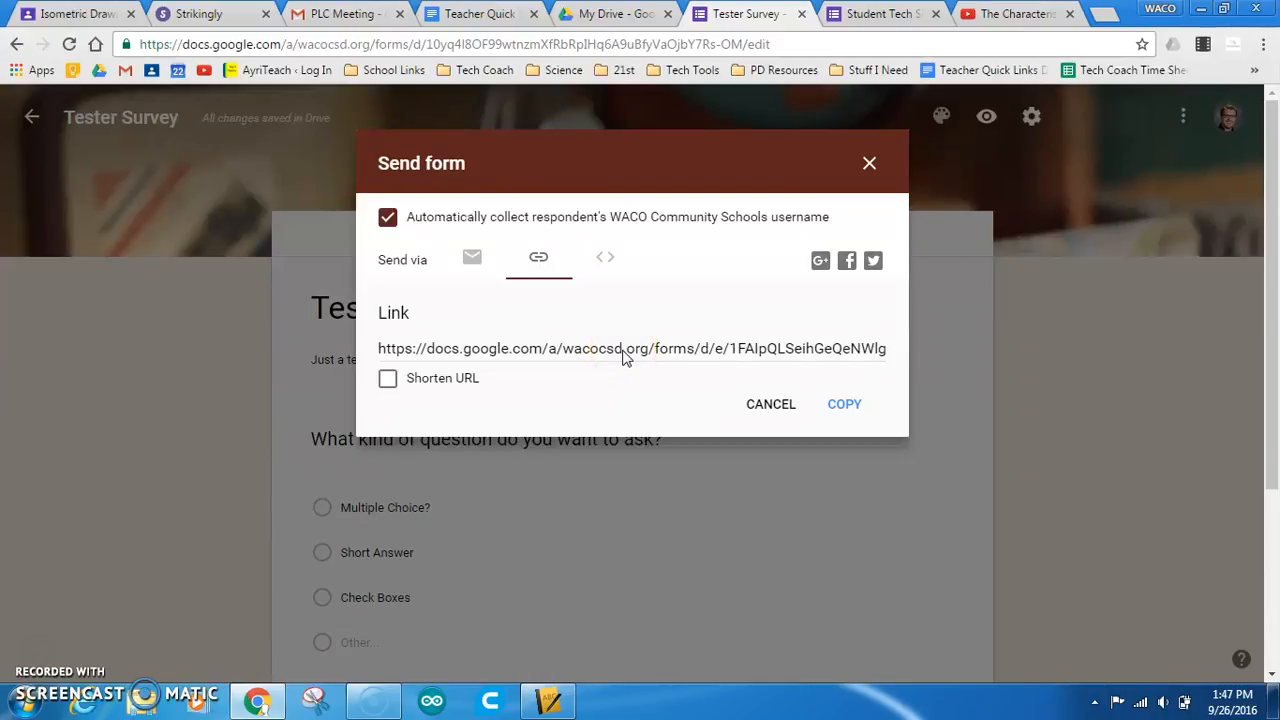
{"action": "left_click", "coordinate": [606, 258]}
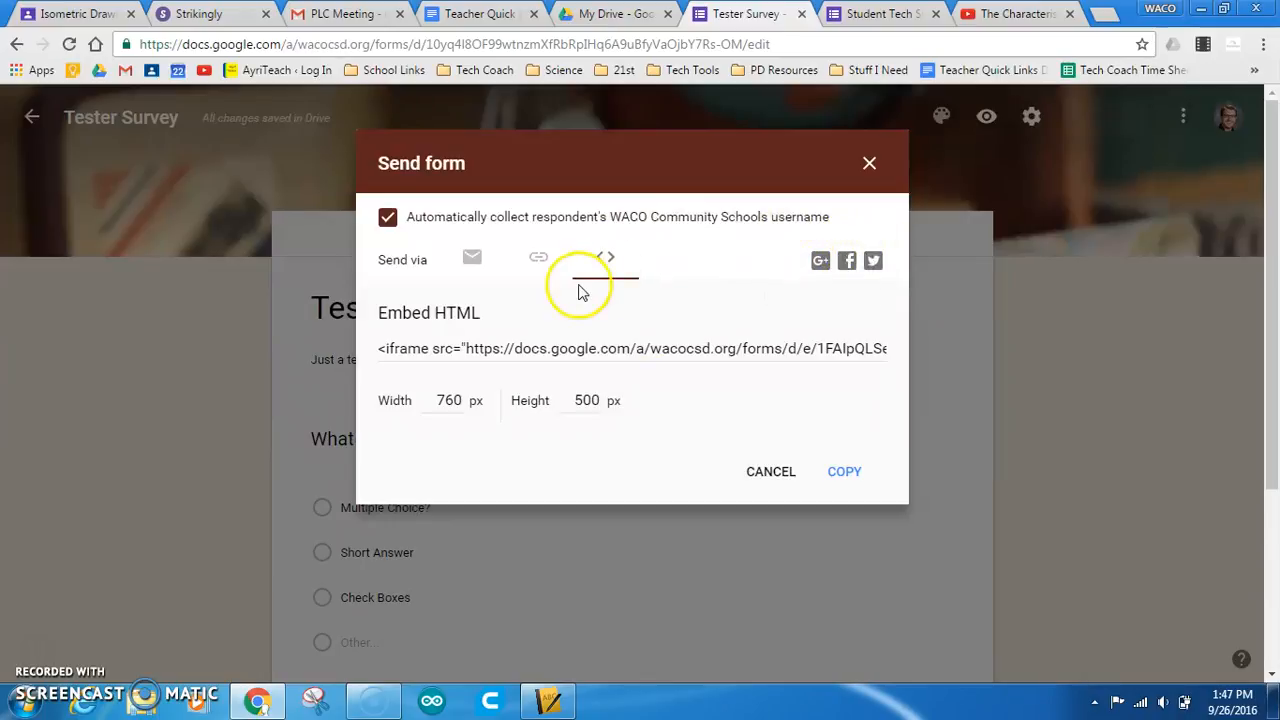
{"action": "left_click", "coordinate": [540, 260]}
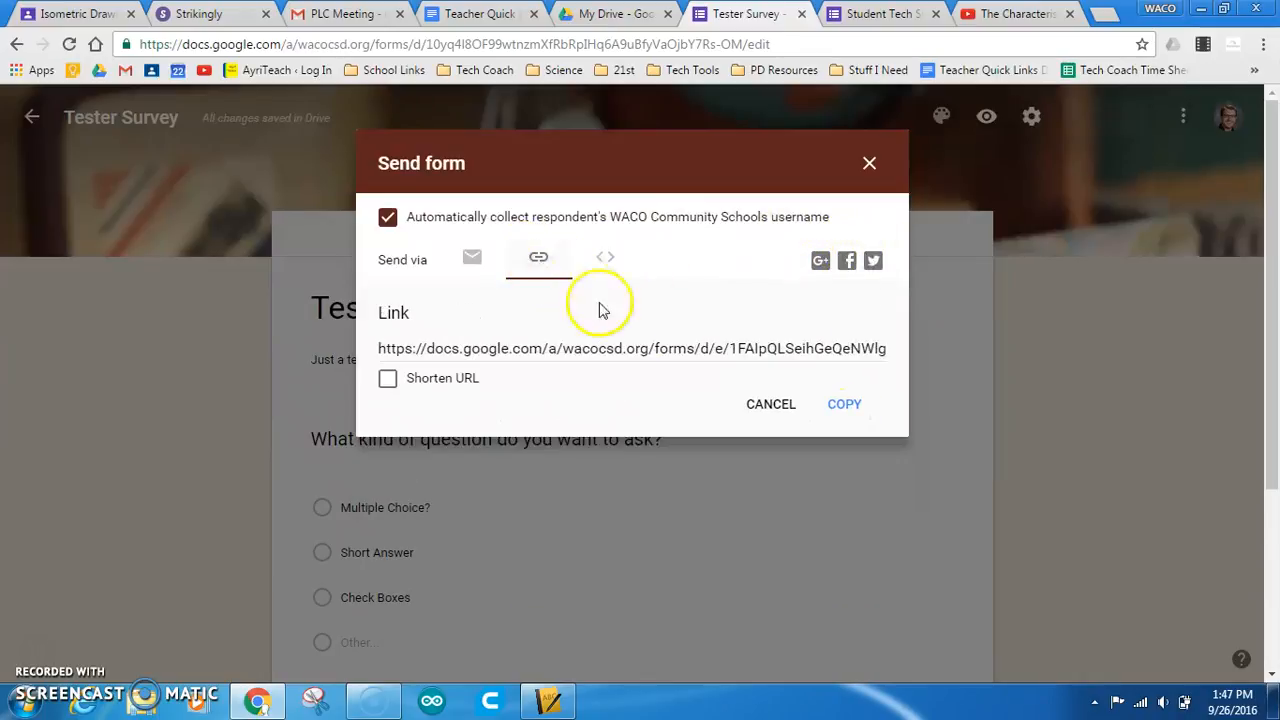
{"action": "left_click", "coordinate": [617, 352]}
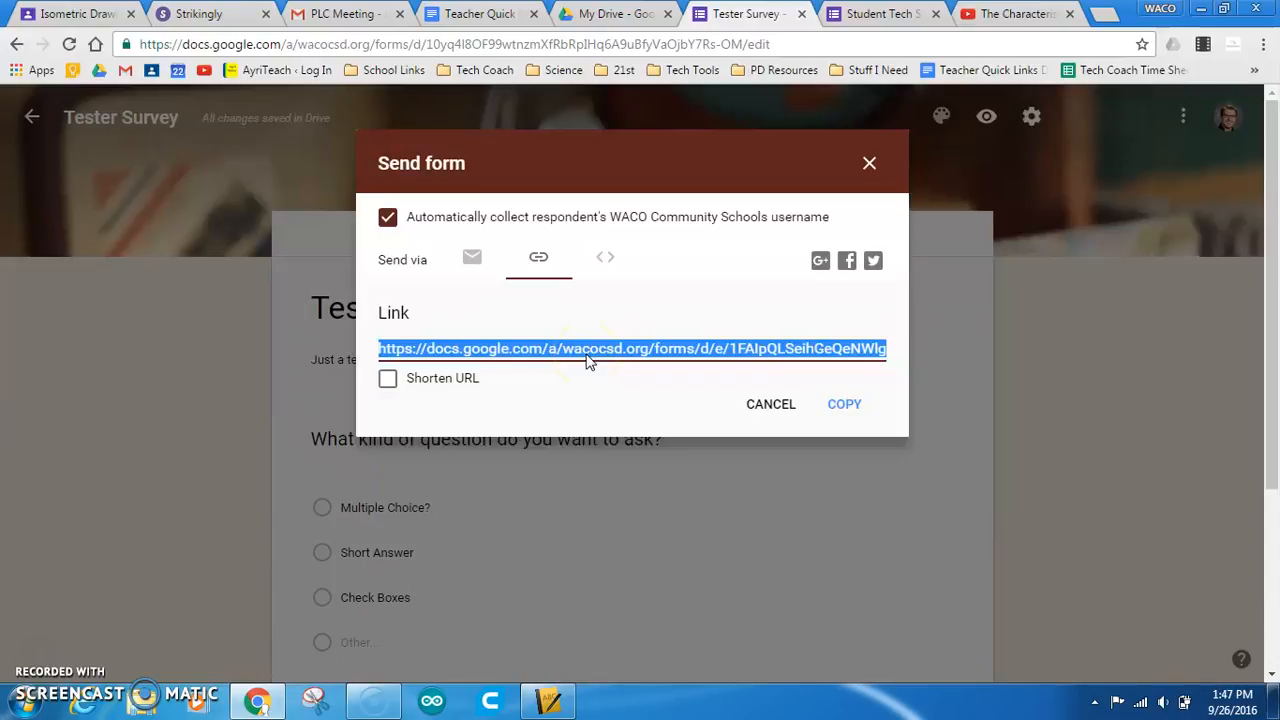
{"action": "left_click", "coordinate": [478, 259]}
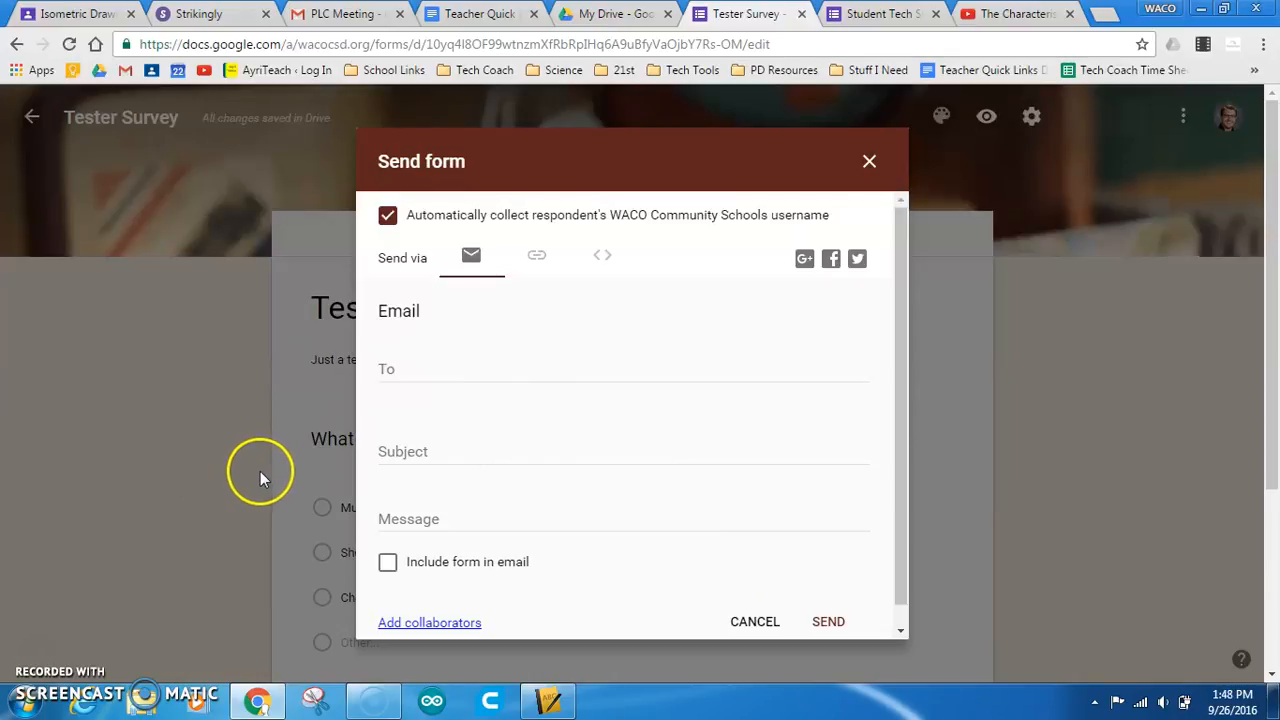
Switch to the open Student Tech Survey 2016 form and look over its questions.
{"action": "left_click", "coordinate": [870, 14]}
{"action": "scroll", "coordinate": [242, 306], "scroll_direction": "down", "scroll_amount": 3}
{"action": "scroll", "coordinate": [207, 309], "scroll_direction": "up", "scroll_amount": 1}
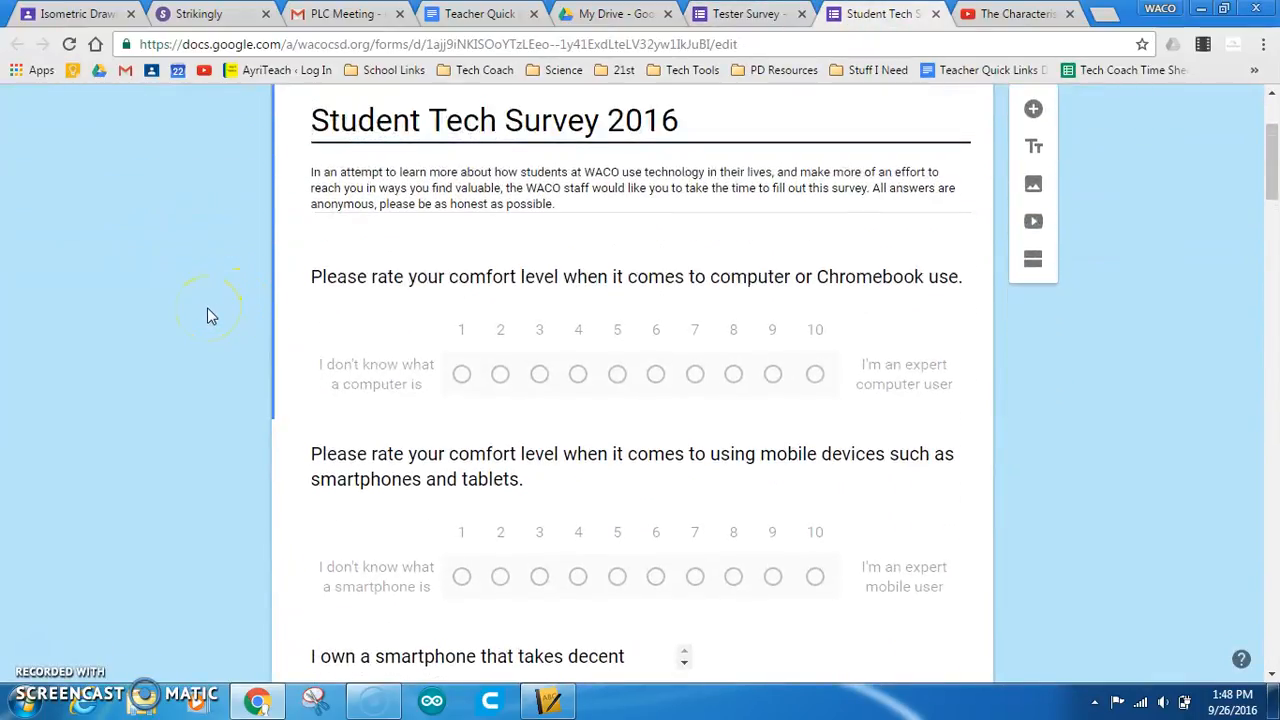
Review all the questions of the Student Tech Survey 2016 form, from the comfort-level ratings to the long-answer questions at the end.
{"action": "scroll", "coordinate": [207, 316], "scroll_direction": "up", "scroll_amount": 2}
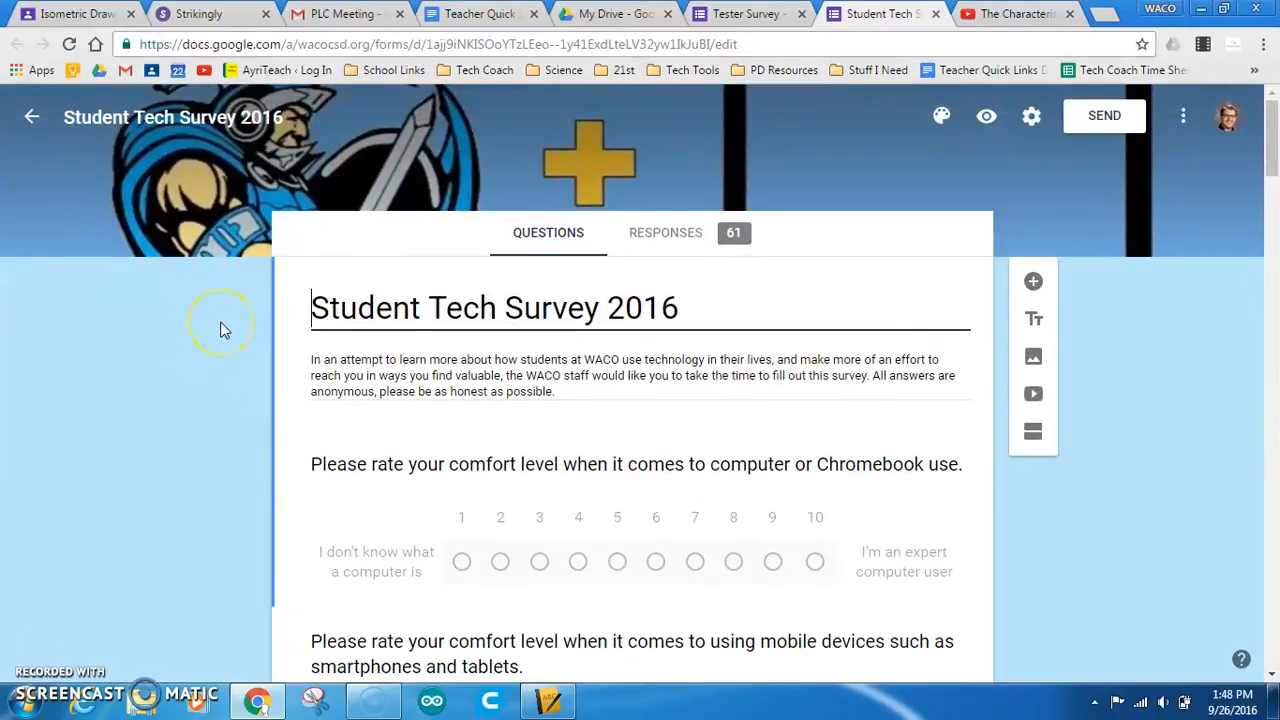
{"action": "scroll", "coordinate": [224, 330], "scroll_direction": "down", "scroll_amount": 12}
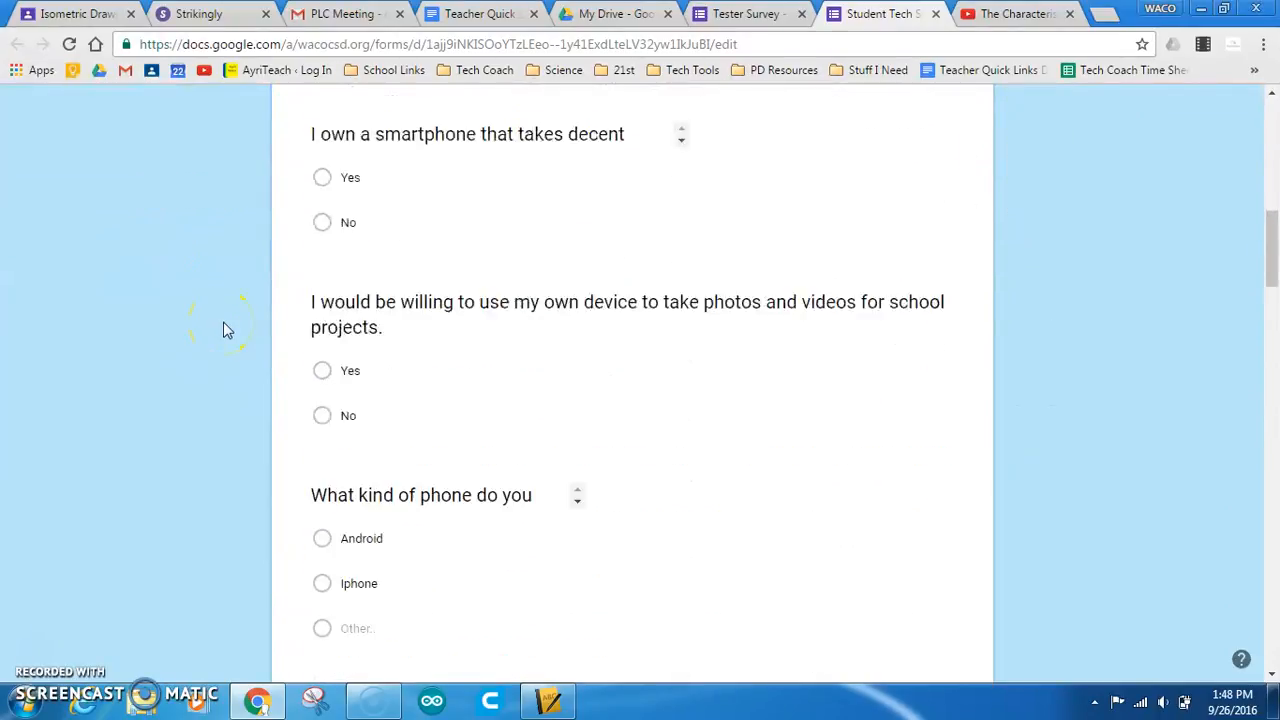
{"action": "scroll", "coordinate": [224, 330], "scroll_direction": "down", "scroll_amount": 14}
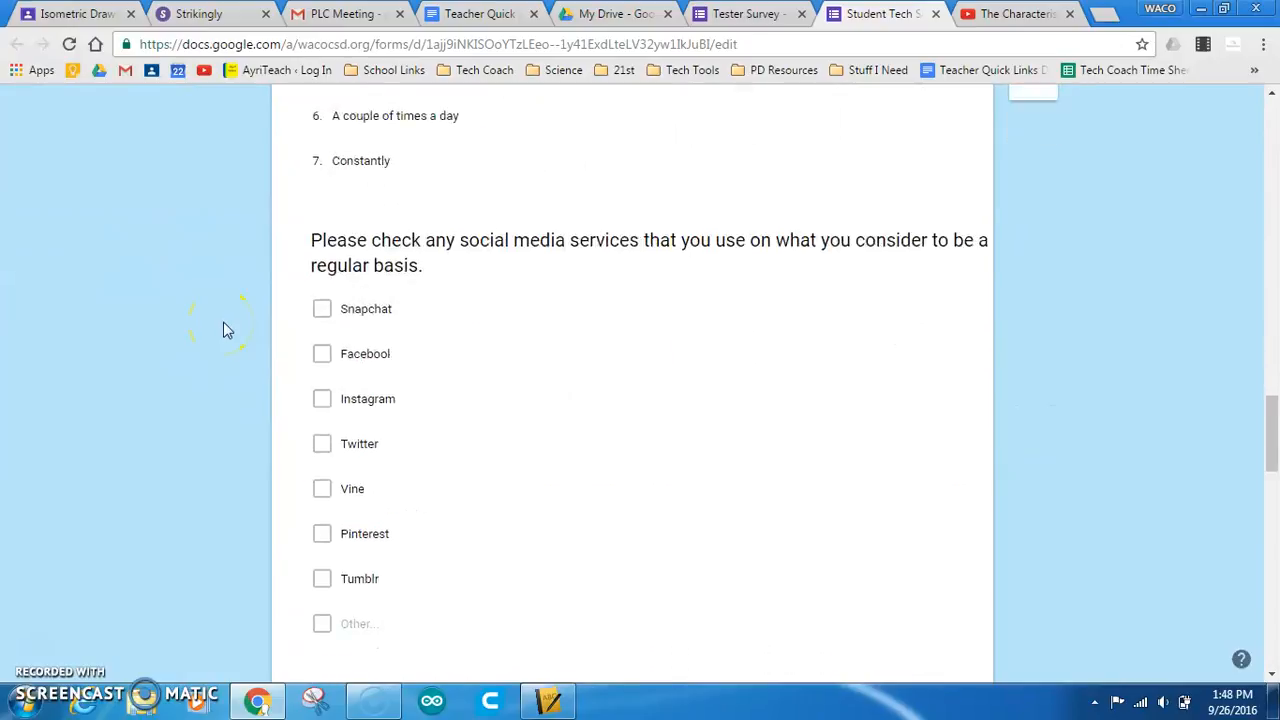
{"action": "scroll", "coordinate": [224, 330], "scroll_direction": "down", "scroll_amount": 14}
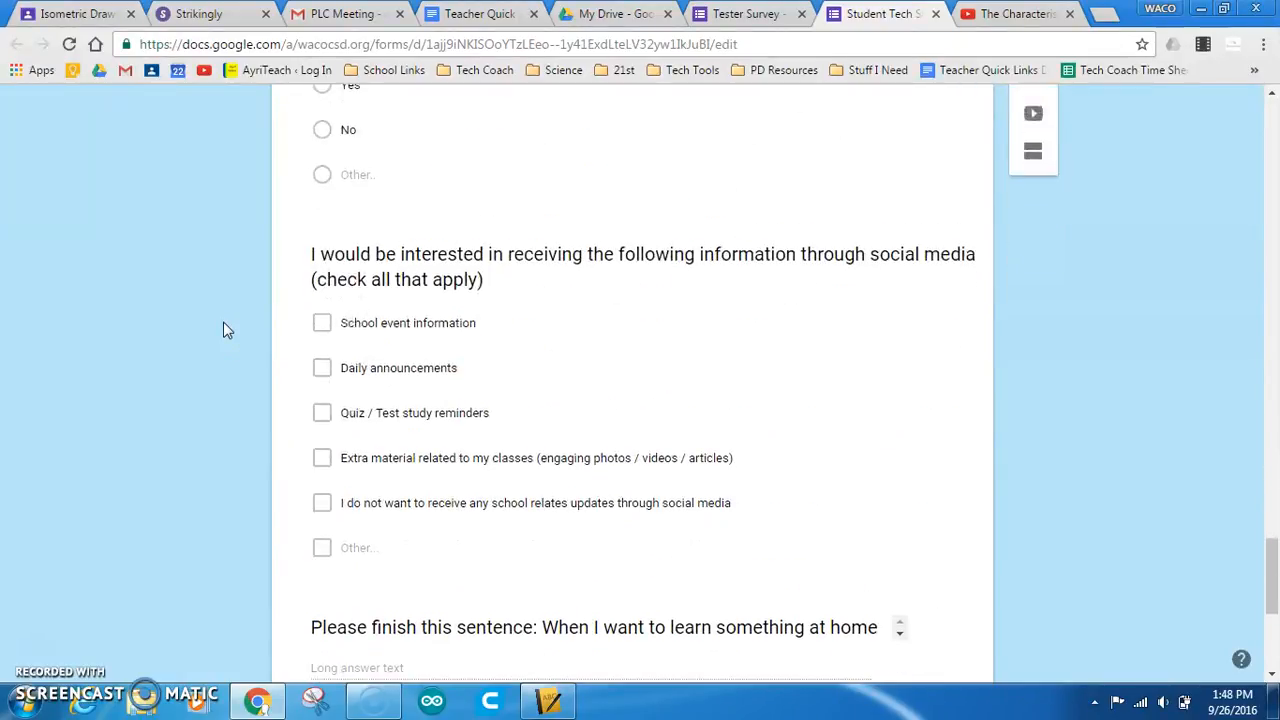
{"action": "scroll", "coordinate": [222, 324], "scroll_direction": "down", "scroll_amount": 1}
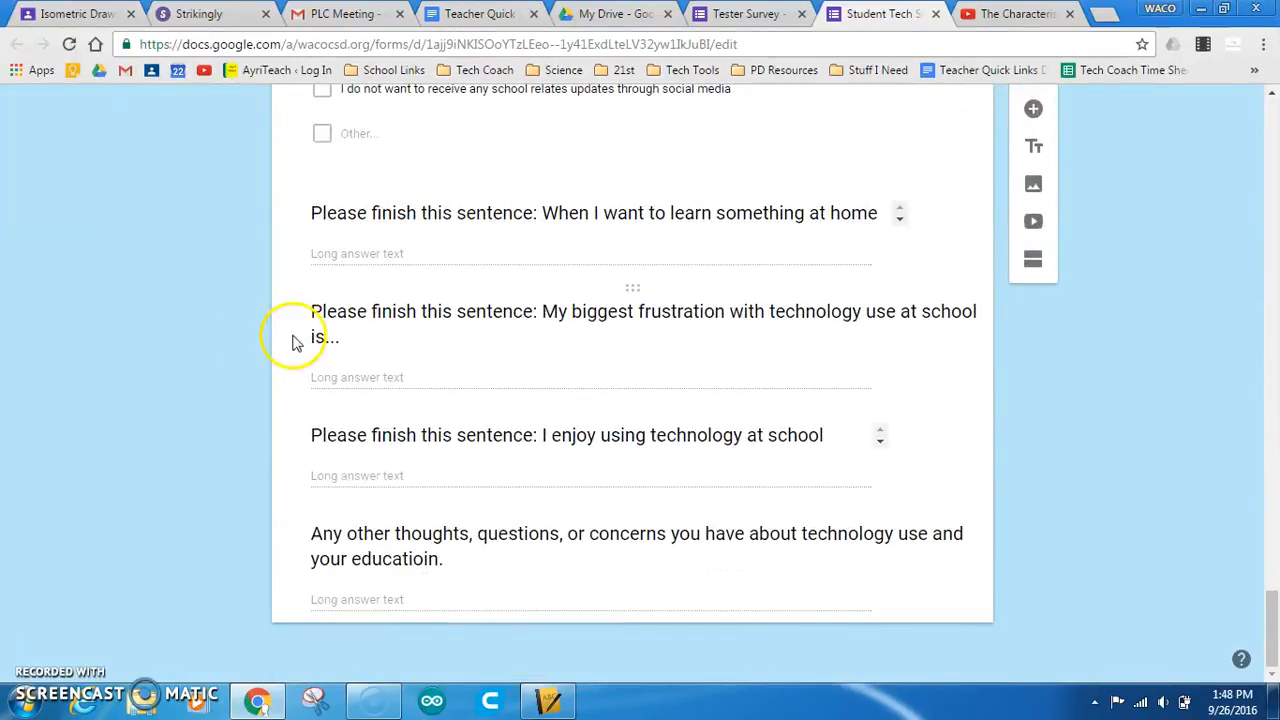
{"action": "scroll", "coordinate": [495, 580], "scroll_direction": "up", "scroll_amount": 8}
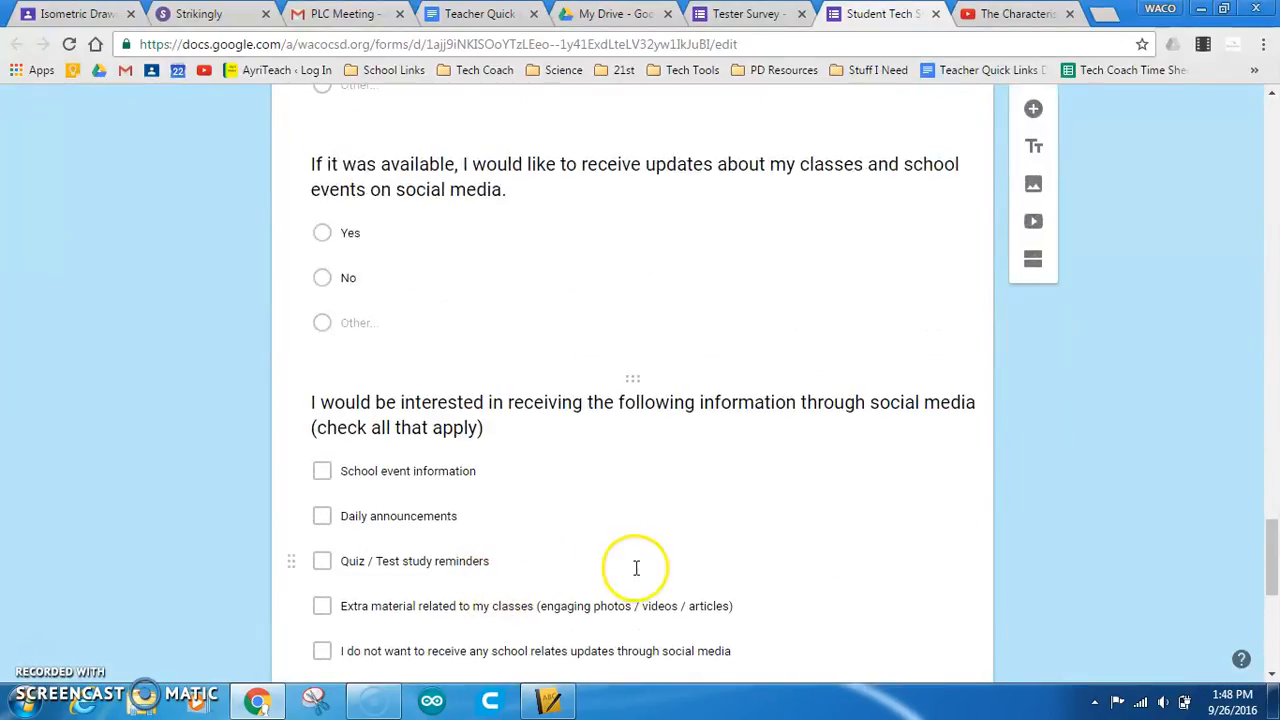
{"action": "scroll", "coordinate": [429, 497], "scroll_direction": "up", "scroll_amount": 7}
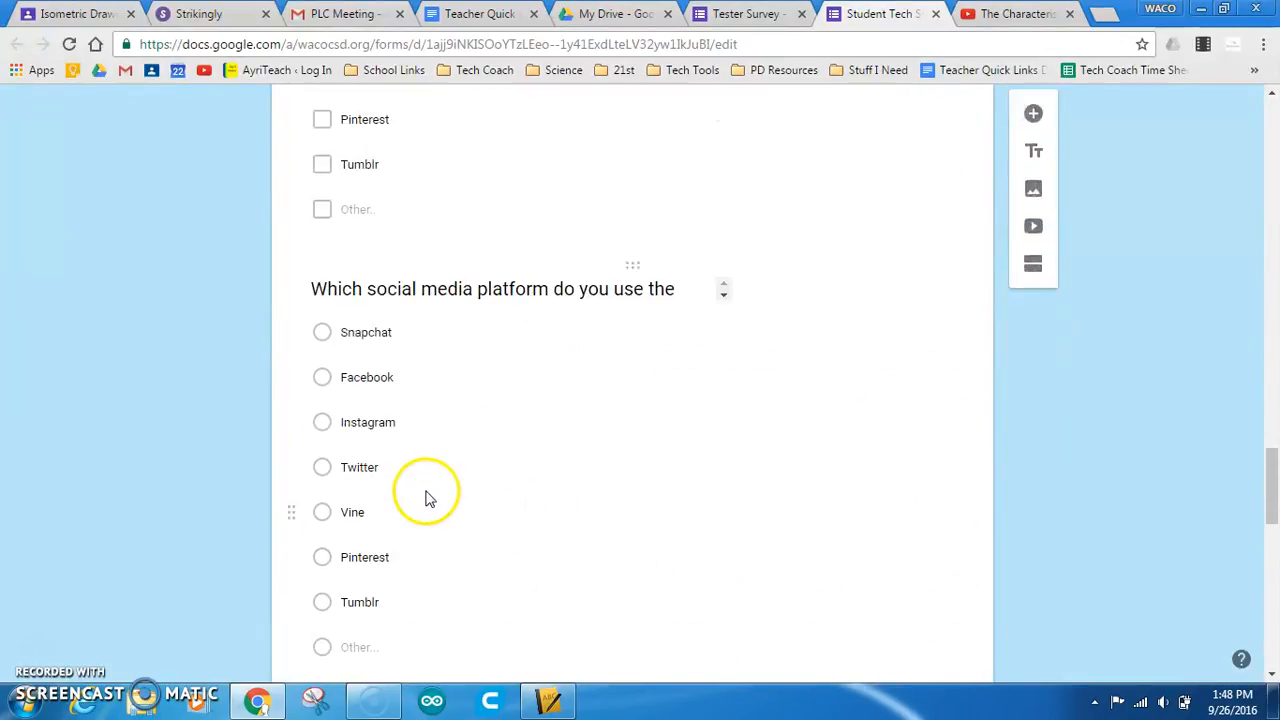
{"action": "scroll", "coordinate": [425, 497], "scroll_direction": "up", "scroll_amount": 7}
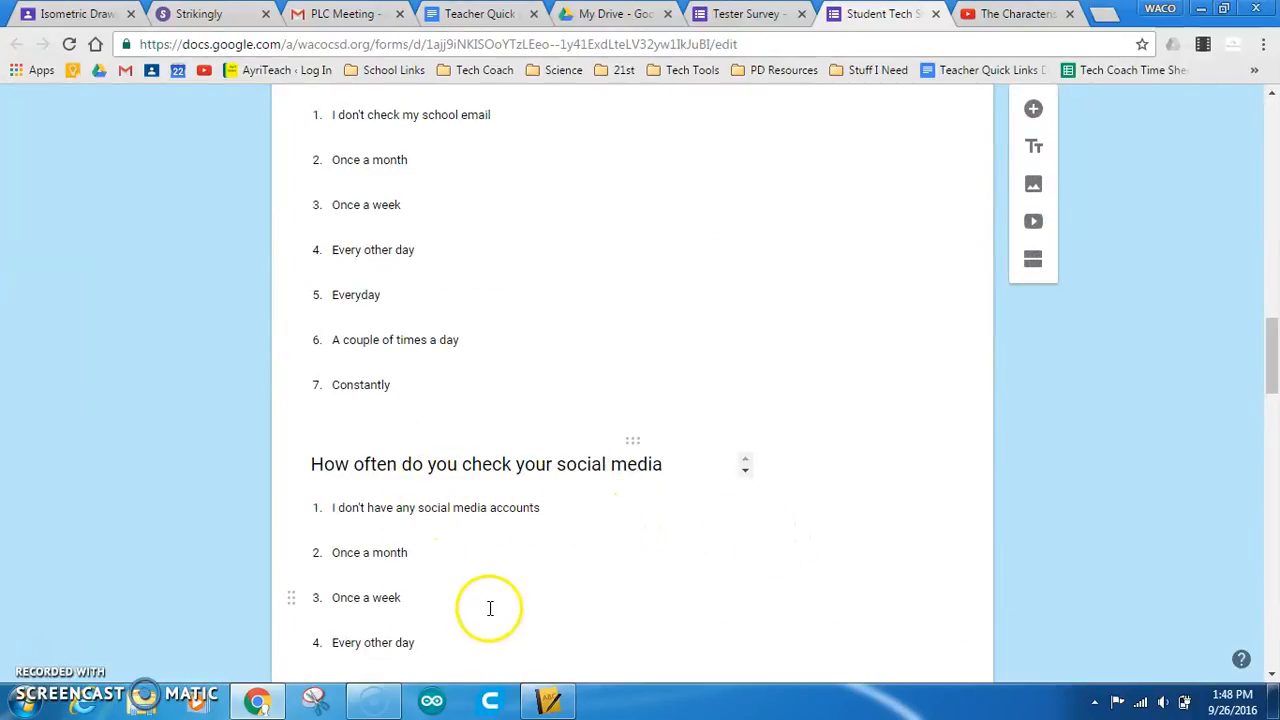
{"action": "scroll", "coordinate": [529, 591], "scroll_direction": "up", "scroll_amount": 7}
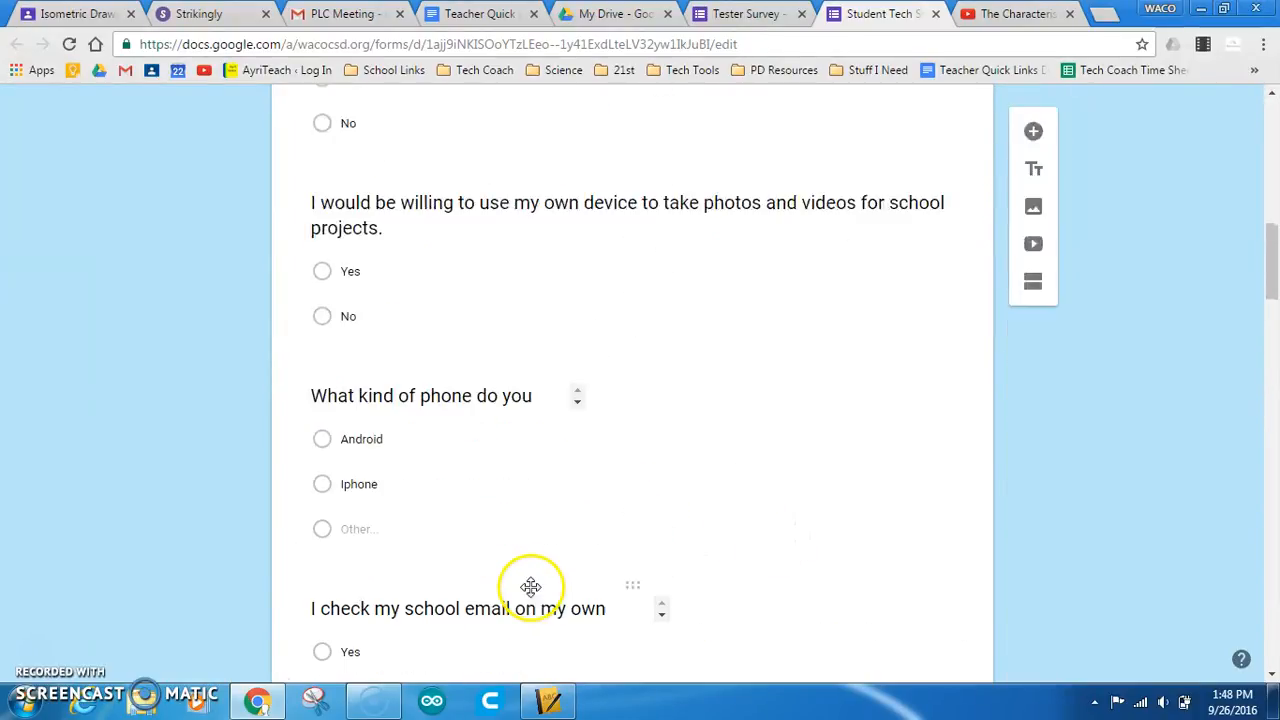
{"action": "scroll", "coordinate": [530, 586], "scroll_direction": "up", "scroll_amount": 7}
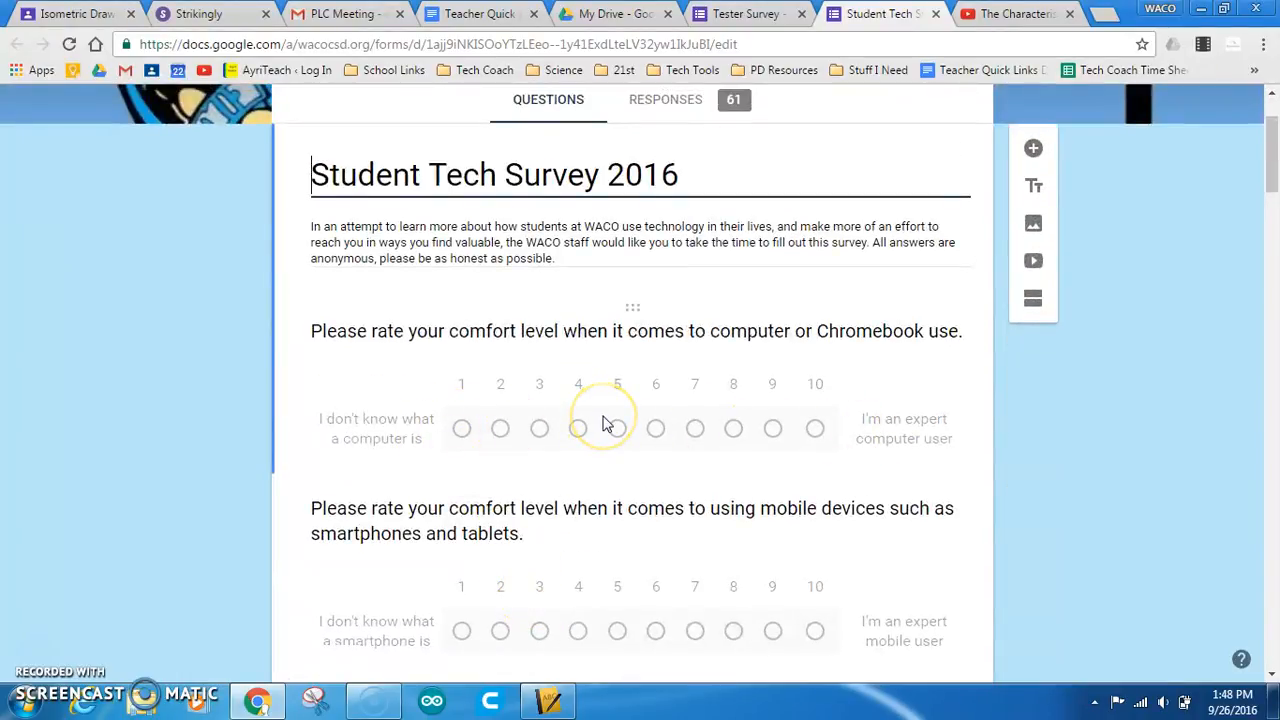
{"action": "scroll", "coordinate": [603, 424], "scroll_direction": "up", "scroll_amount": 2}
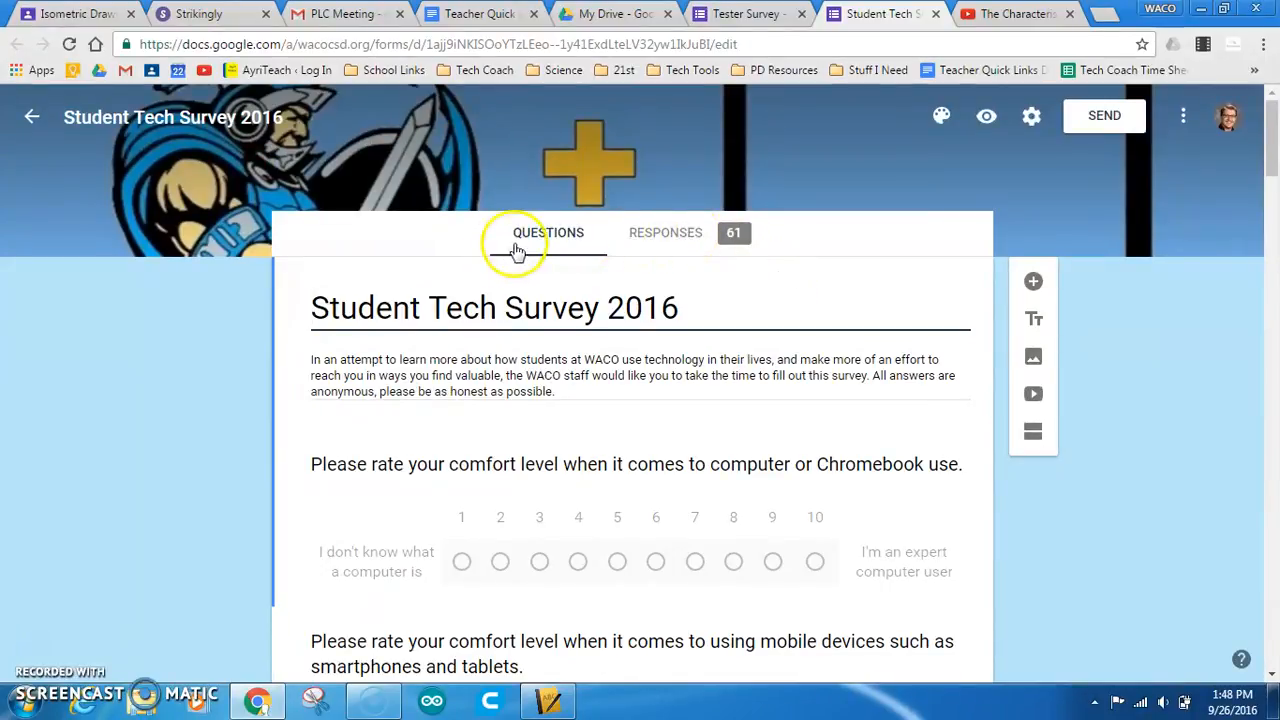
Open the survey's response summary and examine the charts for the two comfort-level ratings and the smartphone photo question.
{"action": "left_click", "coordinate": [694, 241]}
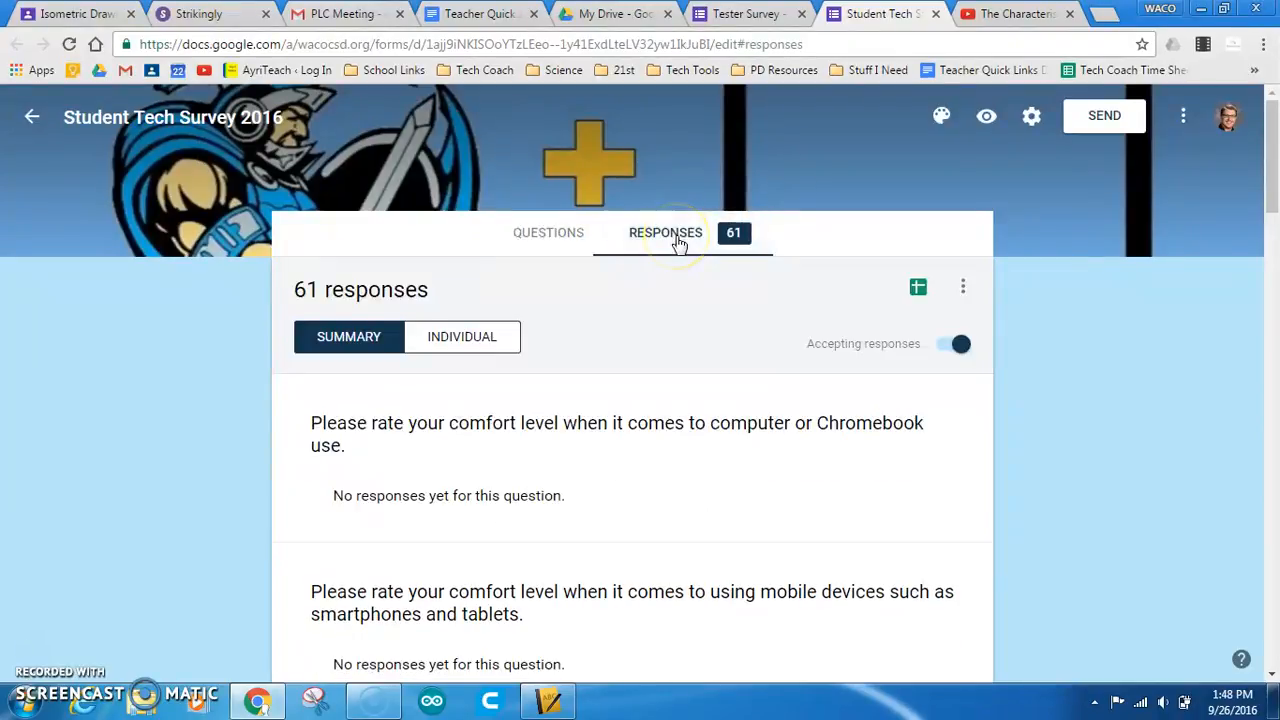
{"action": "scroll", "coordinate": [690, 403], "scroll_direction": "down", "scroll_amount": 1}
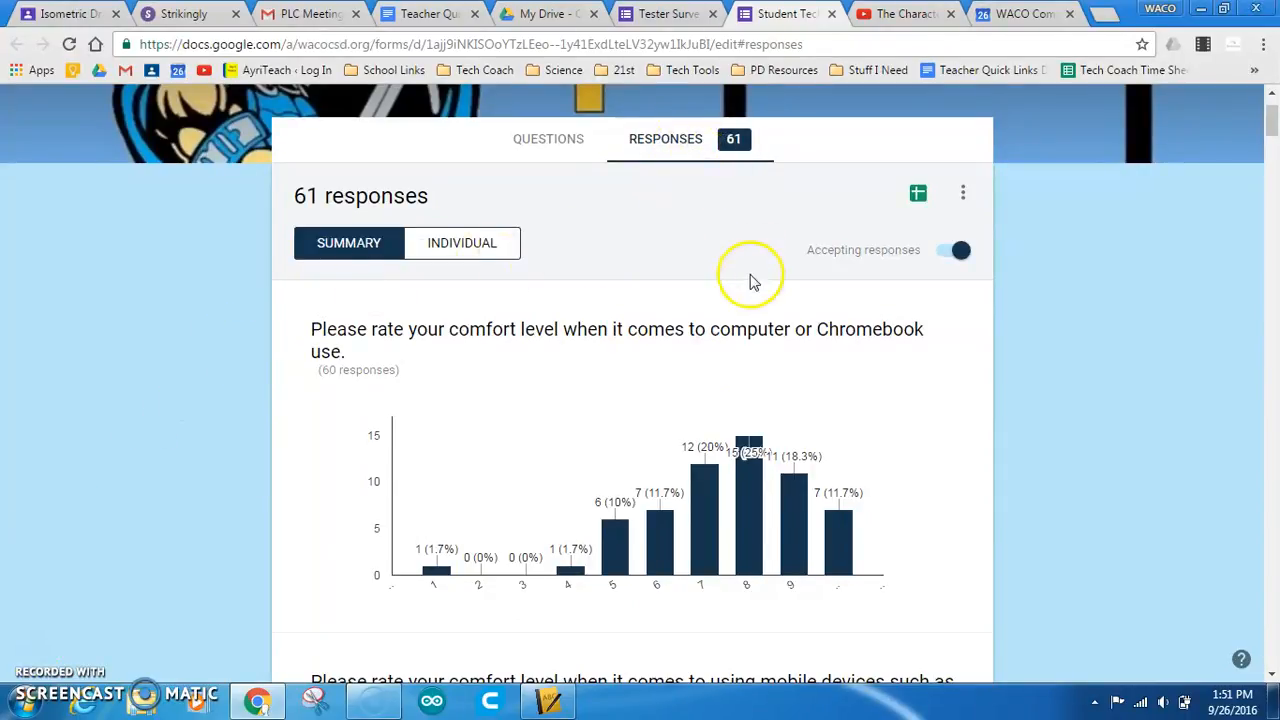
{"action": "scroll", "coordinate": [733, 320], "scroll_direction": "down", "scroll_amount": 1}
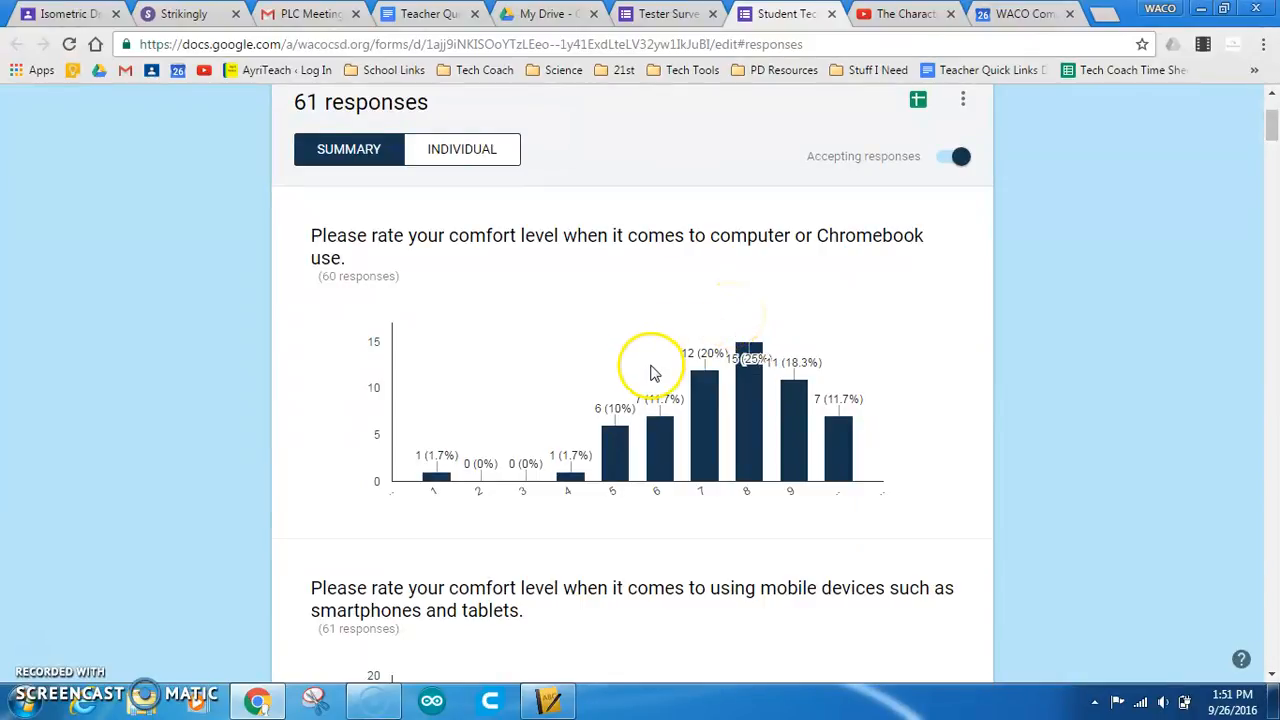
{"action": "scroll", "coordinate": [650, 373], "scroll_direction": "down", "scroll_amount": 3}
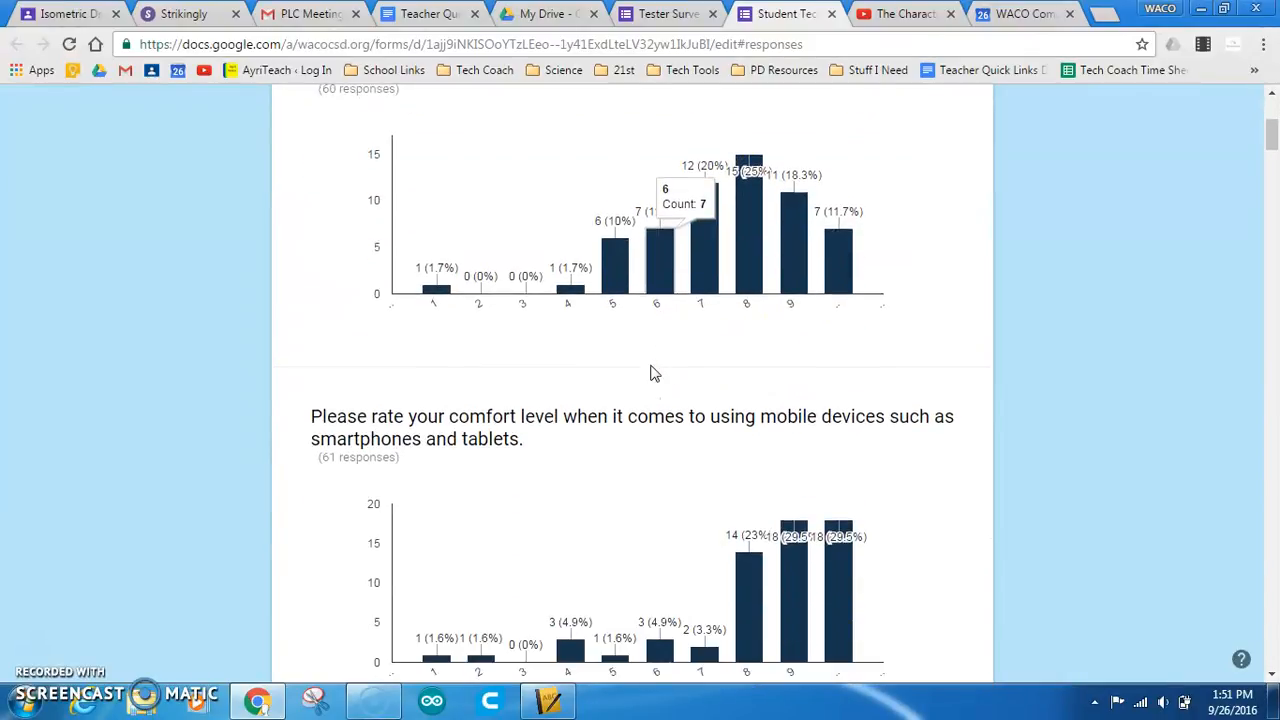
{"action": "scroll", "coordinate": [650, 373], "scroll_direction": "down", "scroll_amount": 2}
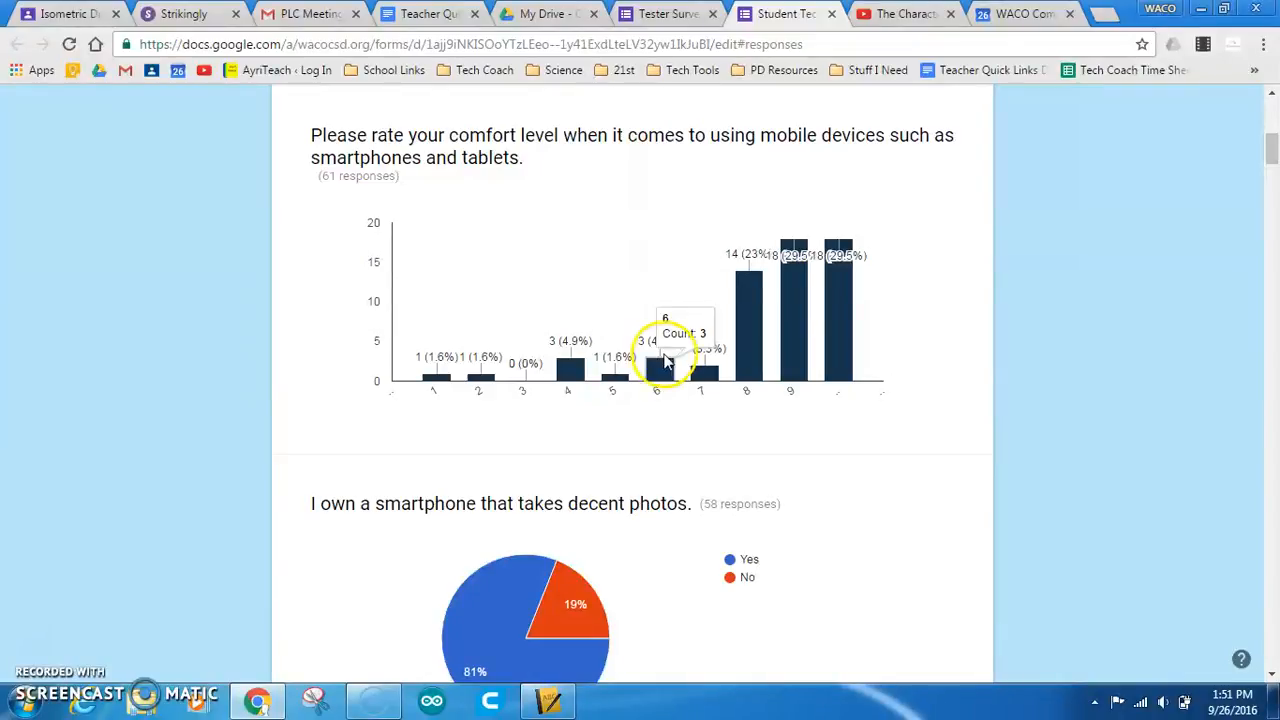
{"action": "scroll", "coordinate": [665, 362], "scroll_direction": "down", "scroll_amount": 1}
{"action": "mouse_move", "coordinate": [545, 525]}
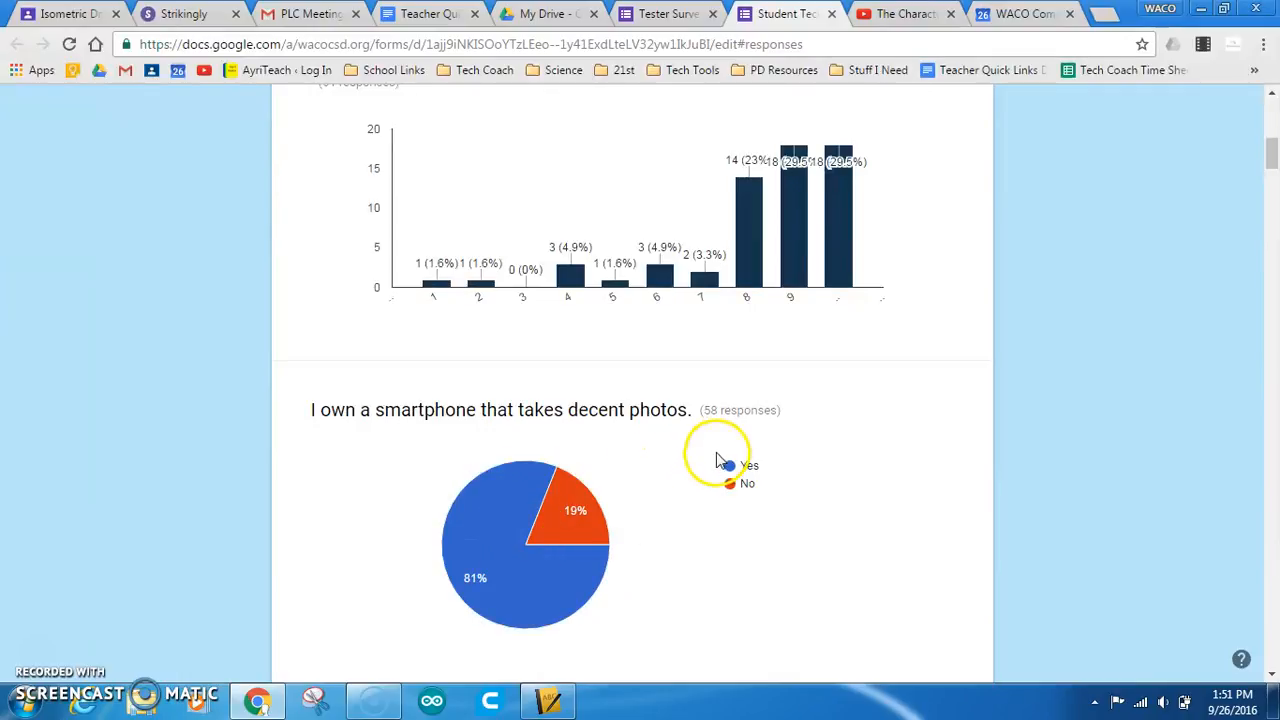
{"action": "scroll", "coordinate": [691, 489], "scroll_direction": "up", "scroll_amount": 1}
{"action": "scroll", "coordinate": [691, 495], "scroll_direction": "up", "scroll_amount": 5}
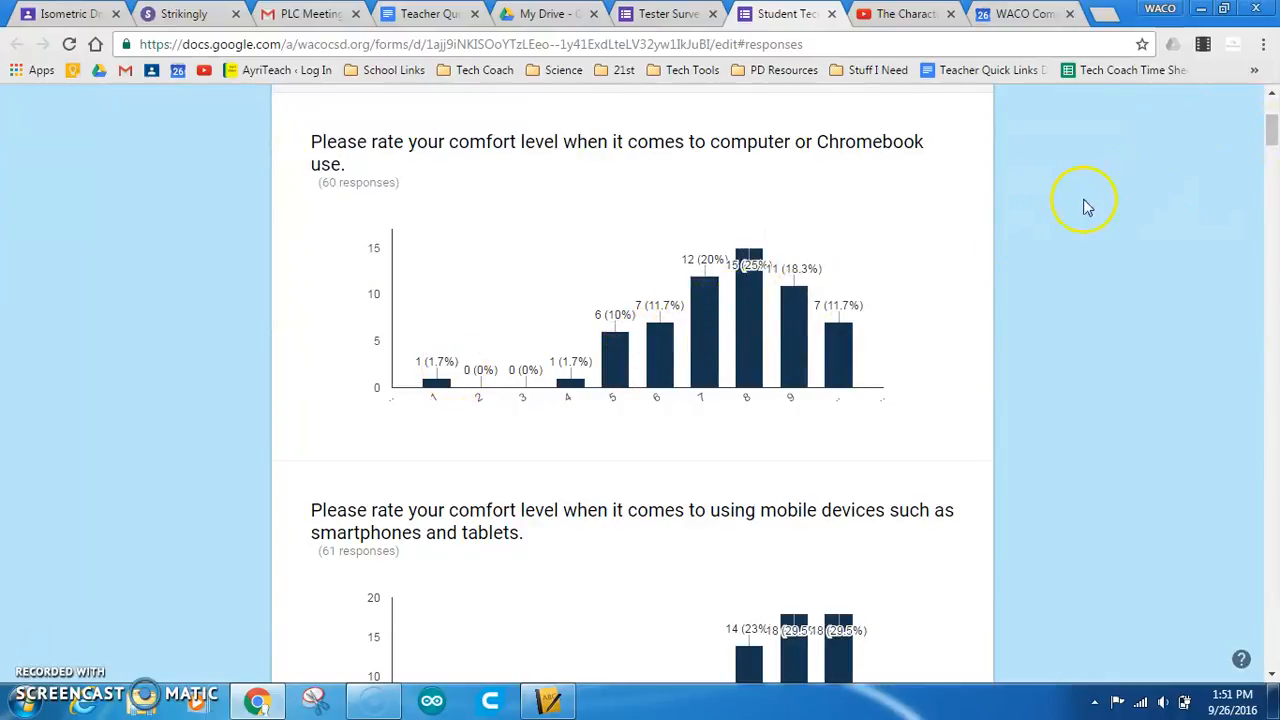
{"action": "scroll", "coordinate": [863, 277], "scroll_direction": "up", "scroll_amount": 3}
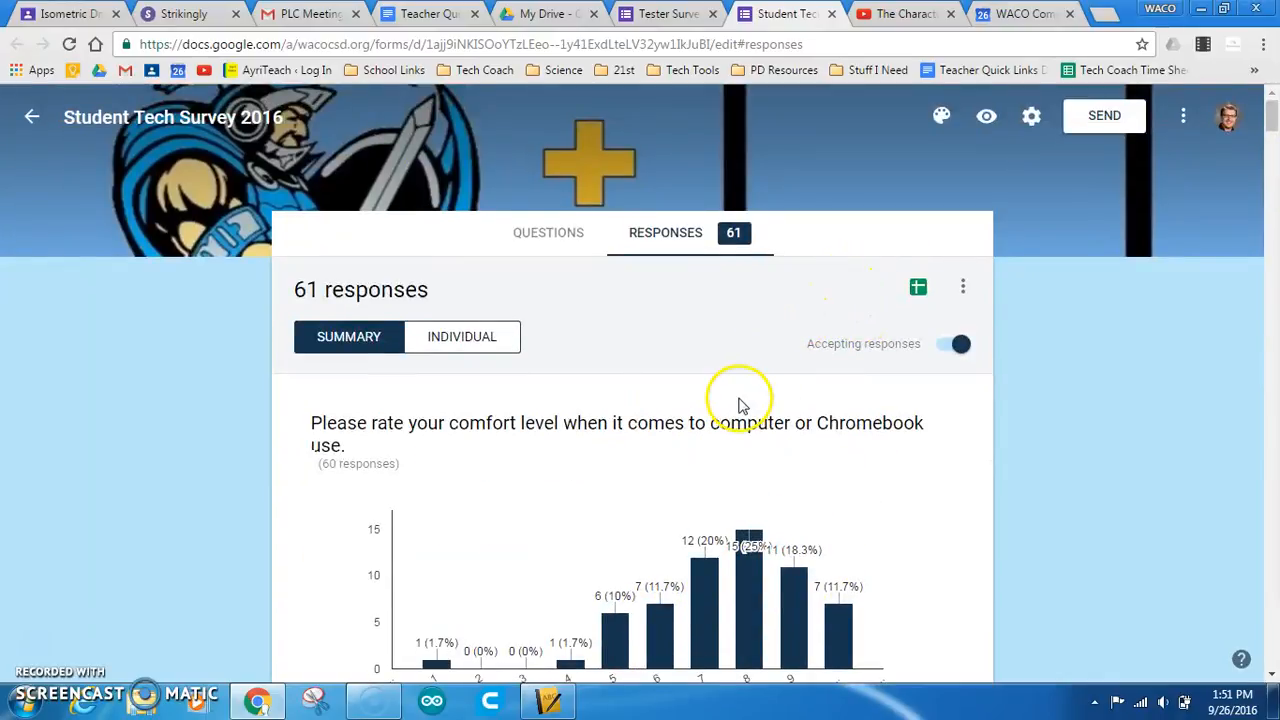
Examine the response charts about smartphone photos and videos, willingness to use an own device, and kind of phone.
{"action": "scroll", "coordinate": [740, 405], "scroll_direction": "down", "scroll_amount": 5}
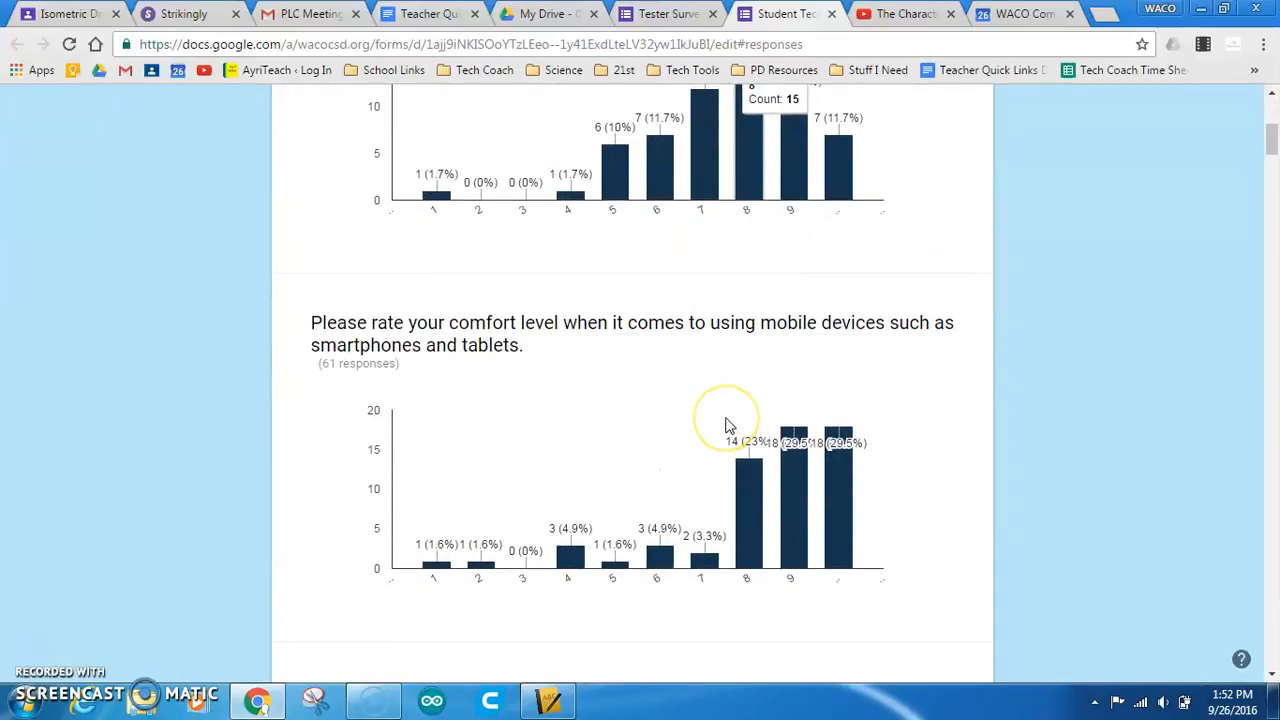
{"action": "scroll", "coordinate": [728, 425], "scroll_direction": "down", "scroll_amount": 5}
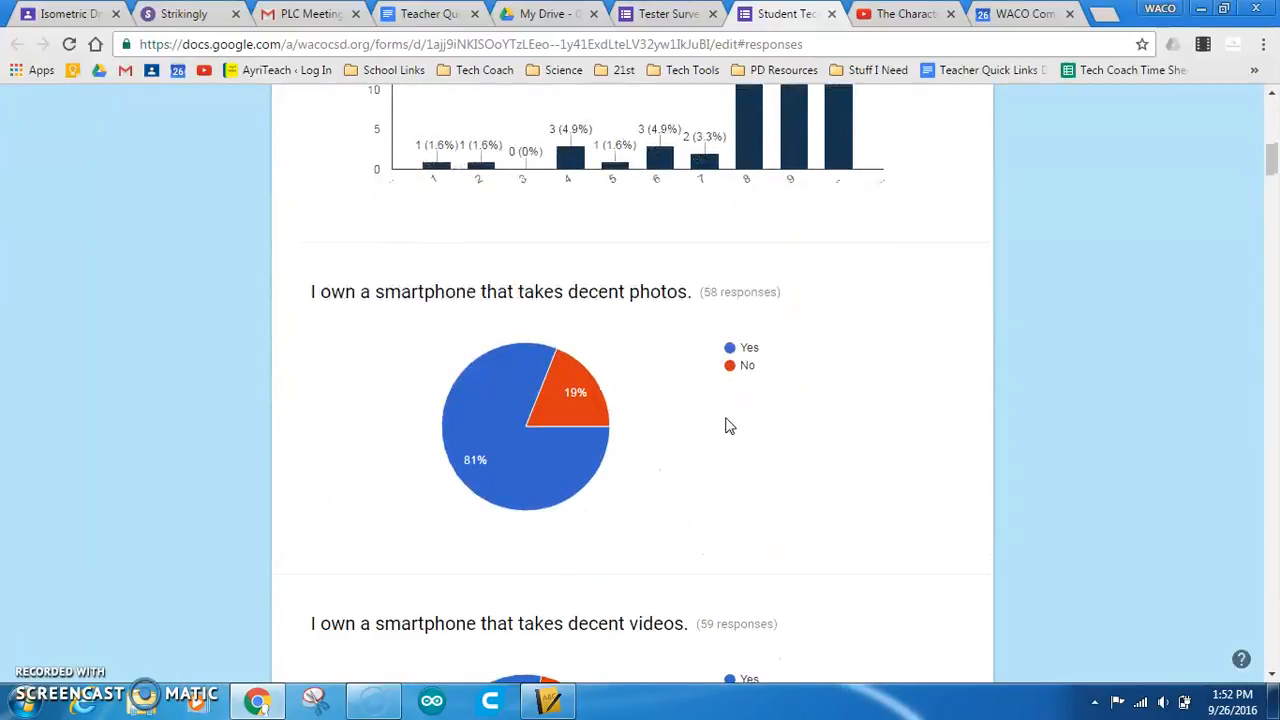
{"action": "scroll", "coordinate": [728, 425], "scroll_direction": "down", "scroll_amount": 2}
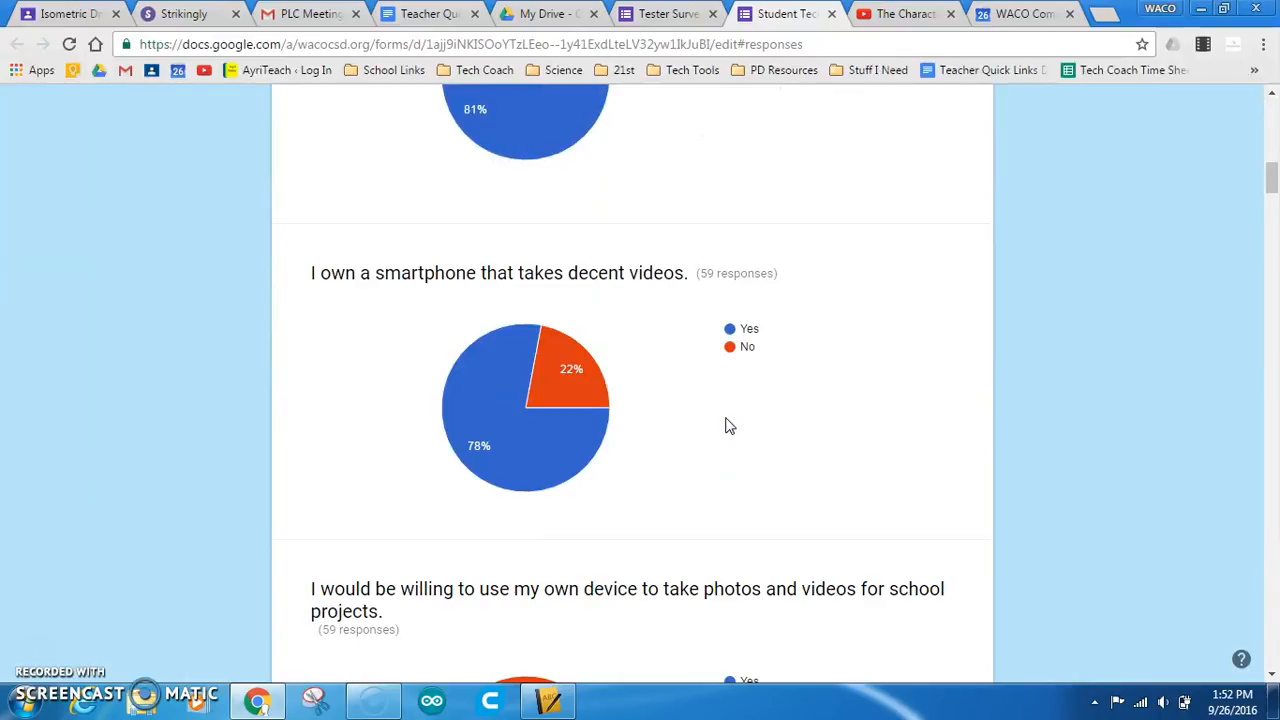
{"action": "scroll", "coordinate": [729, 426], "scroll_direction": "down", "scroll_amount": 1}
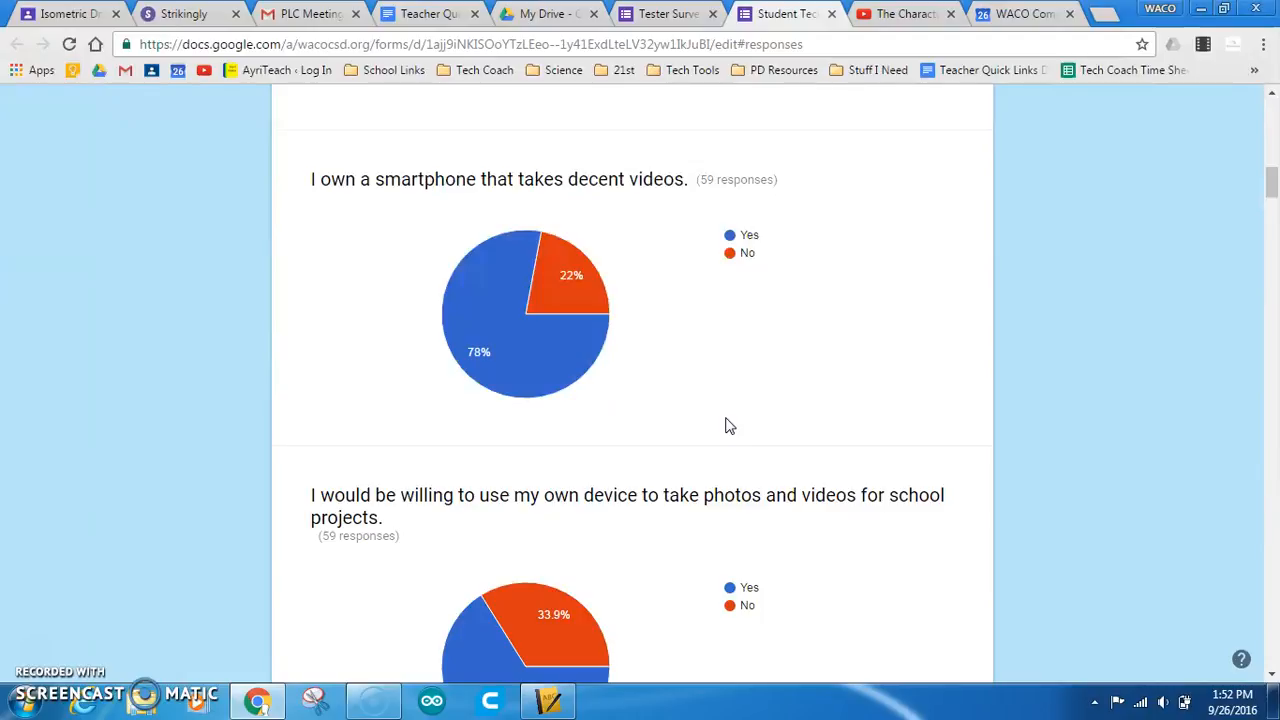
{"action": "scroll", "coordinate": [728, 426], "scroll_direction": "down", "scroll_amount": 3}
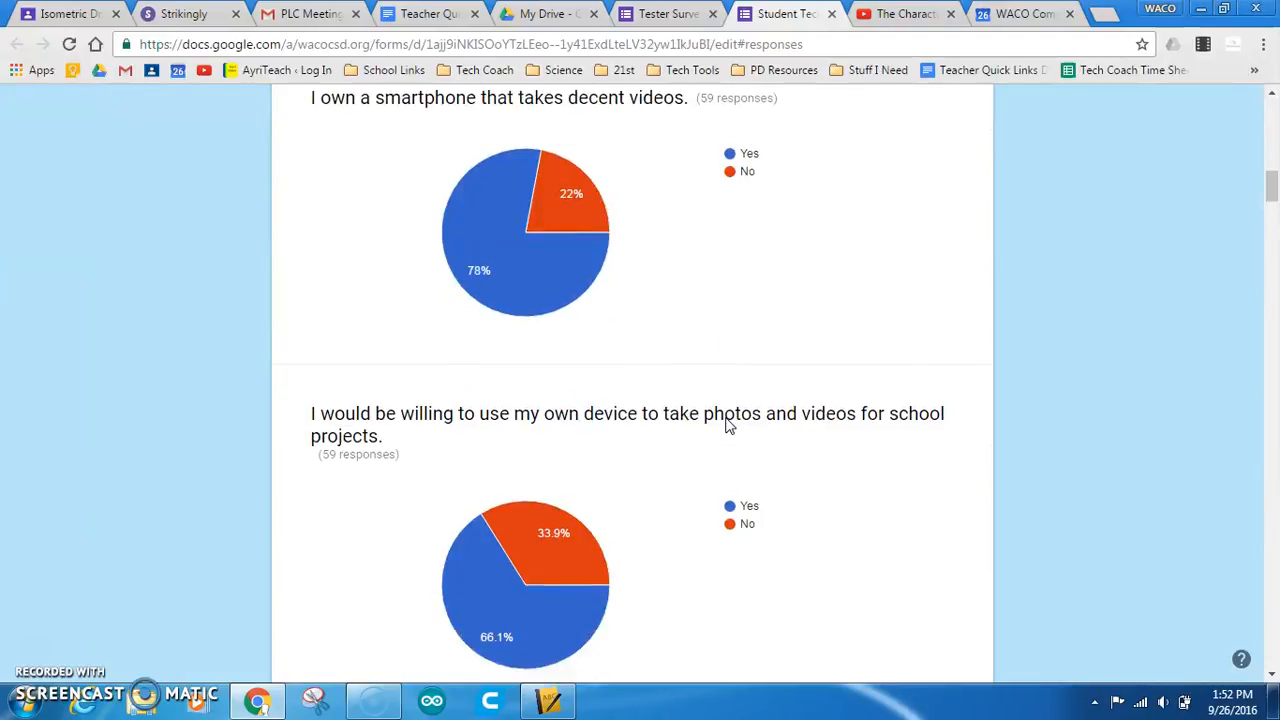
{"action": "scroll", "coordinate": [728, 426], "scroll_direction": "down", "scroll_amount": 2}
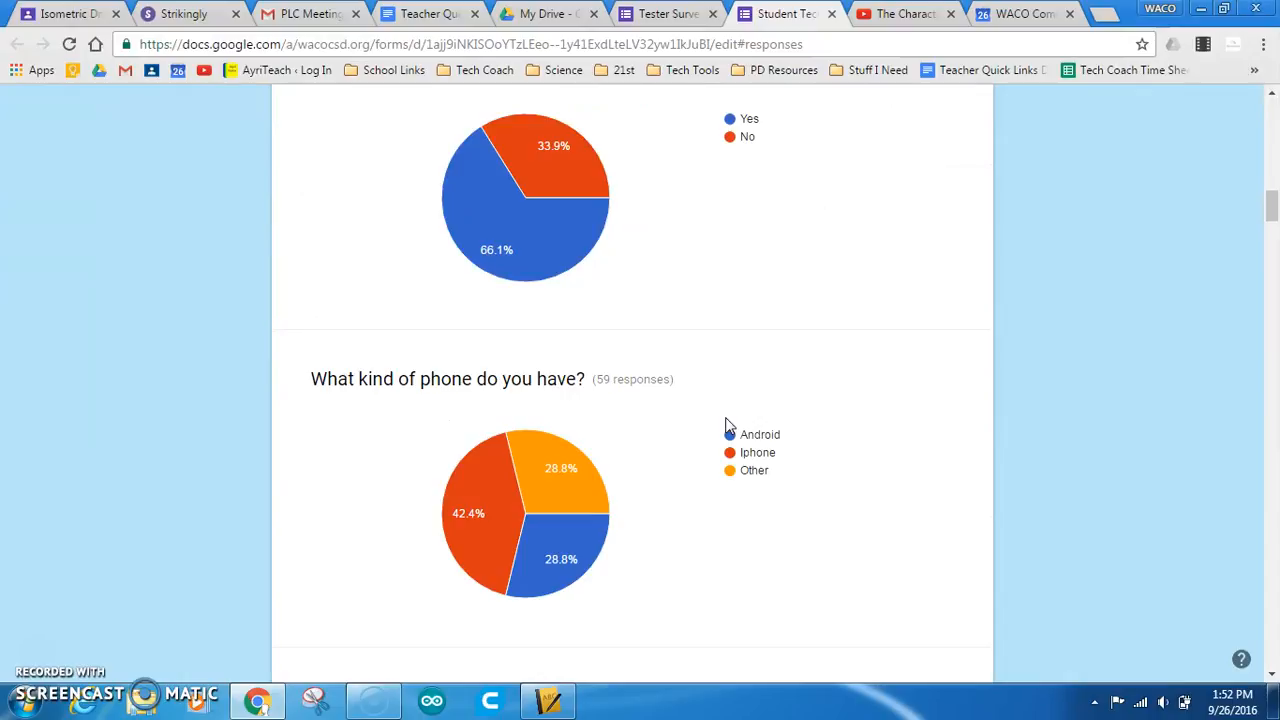
Examine the response charts about checking school email, social media use, and receiving school information through social media.
{"action": "scroll", "coordinate": [728, 426], "scroll_direction": "down", "scroll_amount": 3}
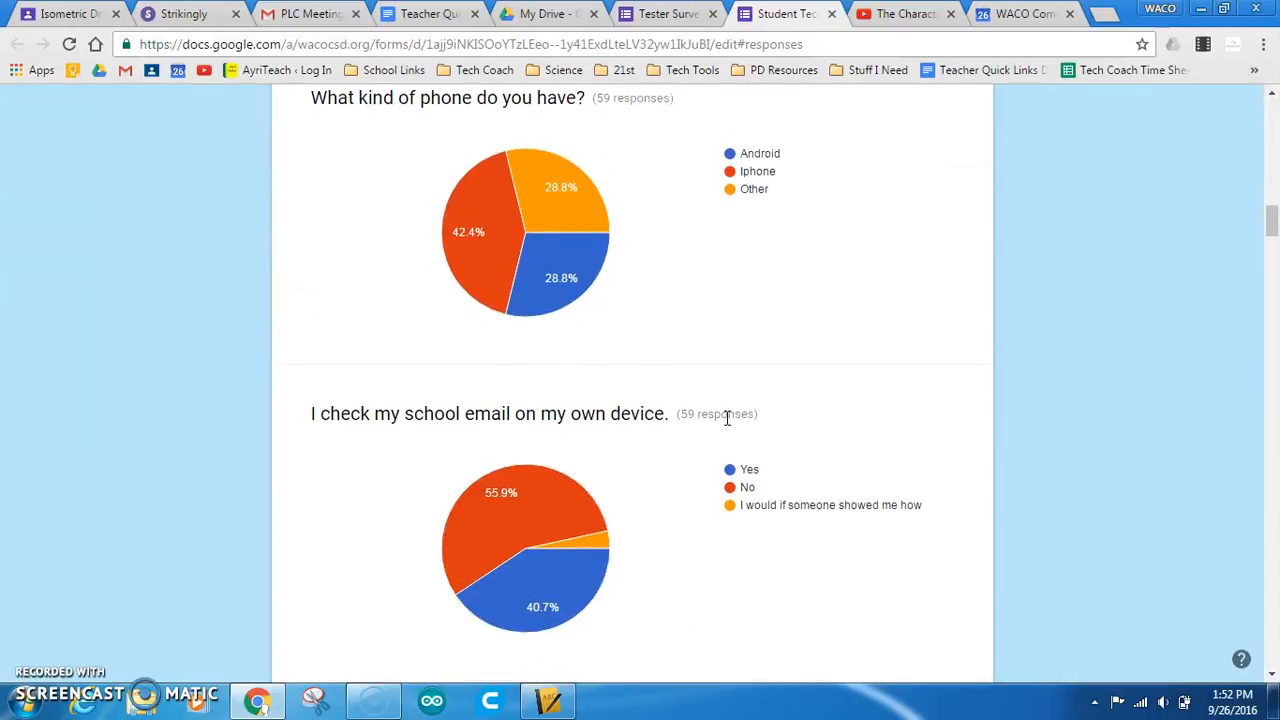
{"action": "scroll", "coordinate": [727, 418], "scroll_direction": "down", "scroll_amount": 6}
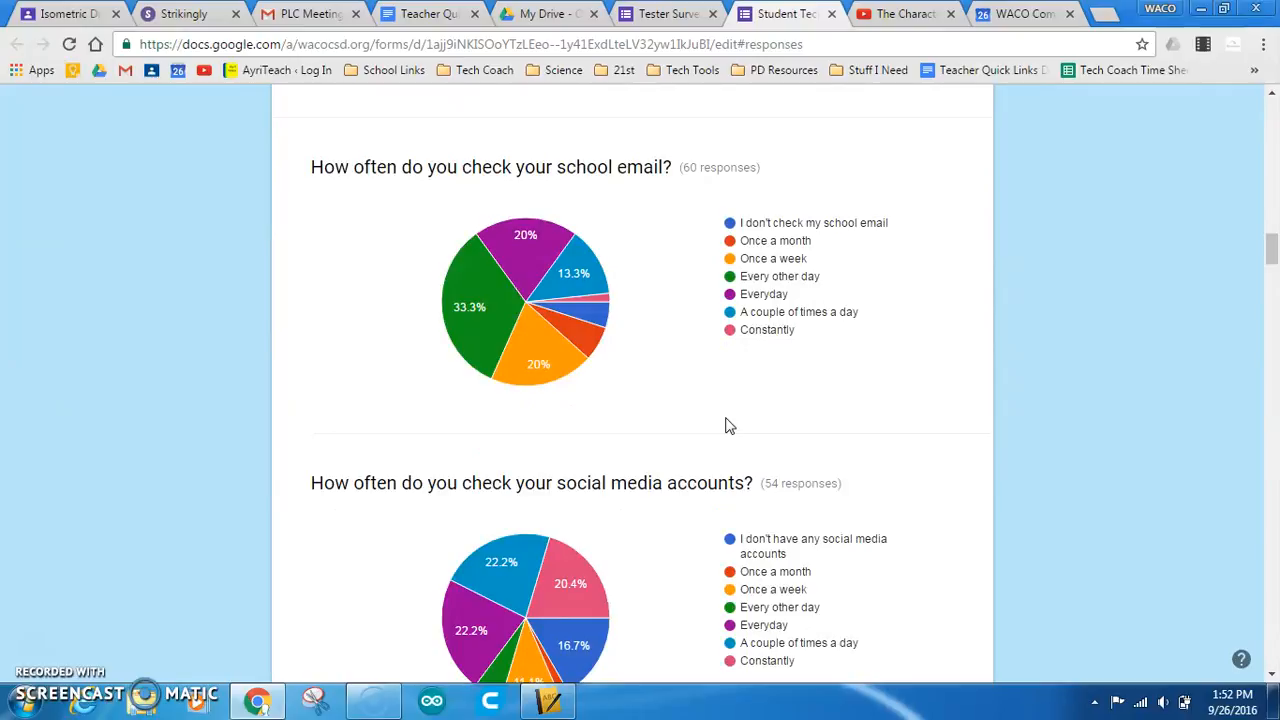
{"action": "scroll", "coordinate": [728, 426], "scroll_direction": "down", "scroll_amount": 3}
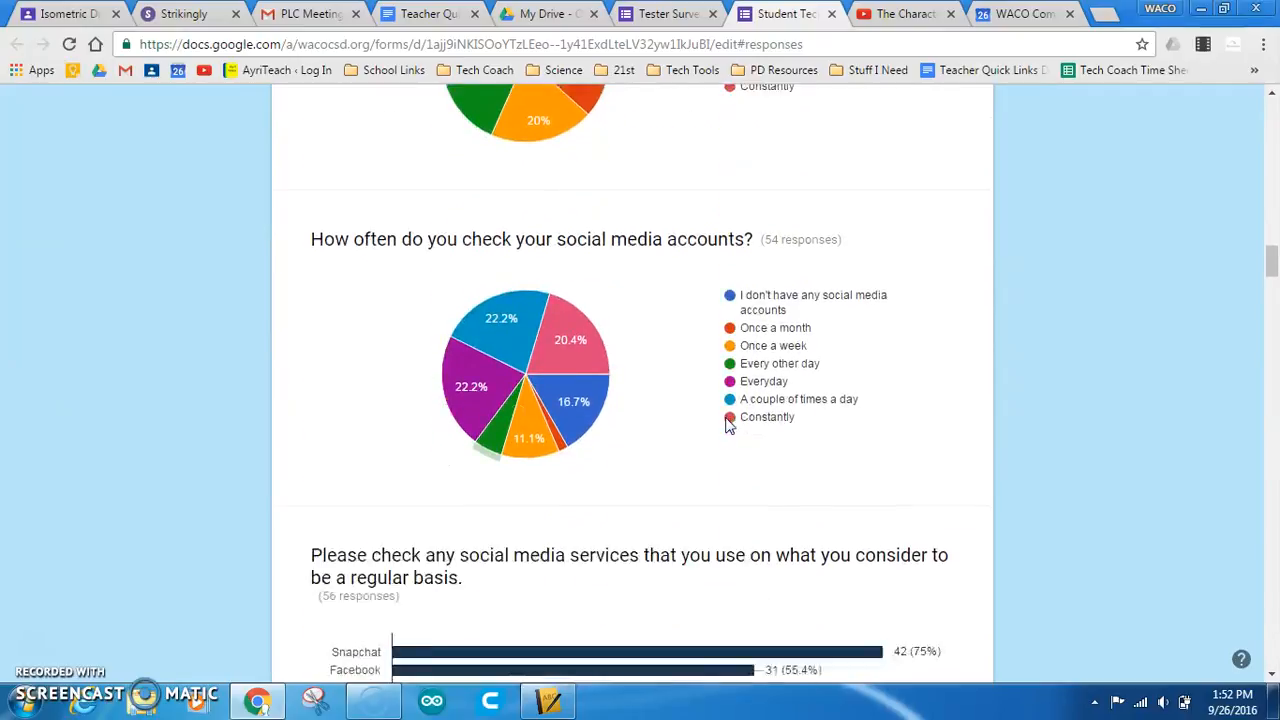
{"action": "scroll", "coordinate": [728, 426], "scroll_direction": "down", "scroll_amount": 3}
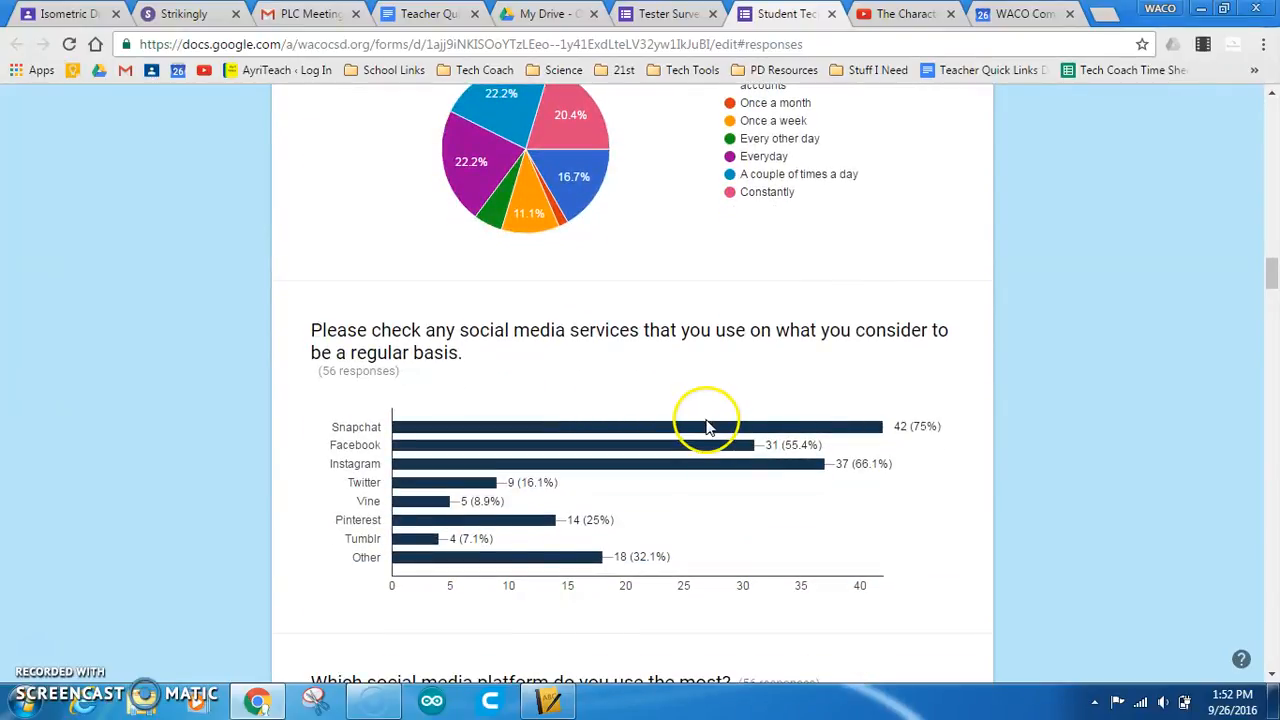
{"action": "scroll", "coordinate": [667, 475], "scroll_direction": "down", "scroll_amount": 1}
{"action": "scroll", "coordinate": [667, 475], "scroll_direction": "down", "scroll_amount": 7}
{"action": "scroll", "coordinate": [667, 475], "scroll_direction": "down", "scroll_amount": 3}
{"action": "scroll", "coordinate": [667, 475], "scroll_direction": "down", "scroll_amount": 4}
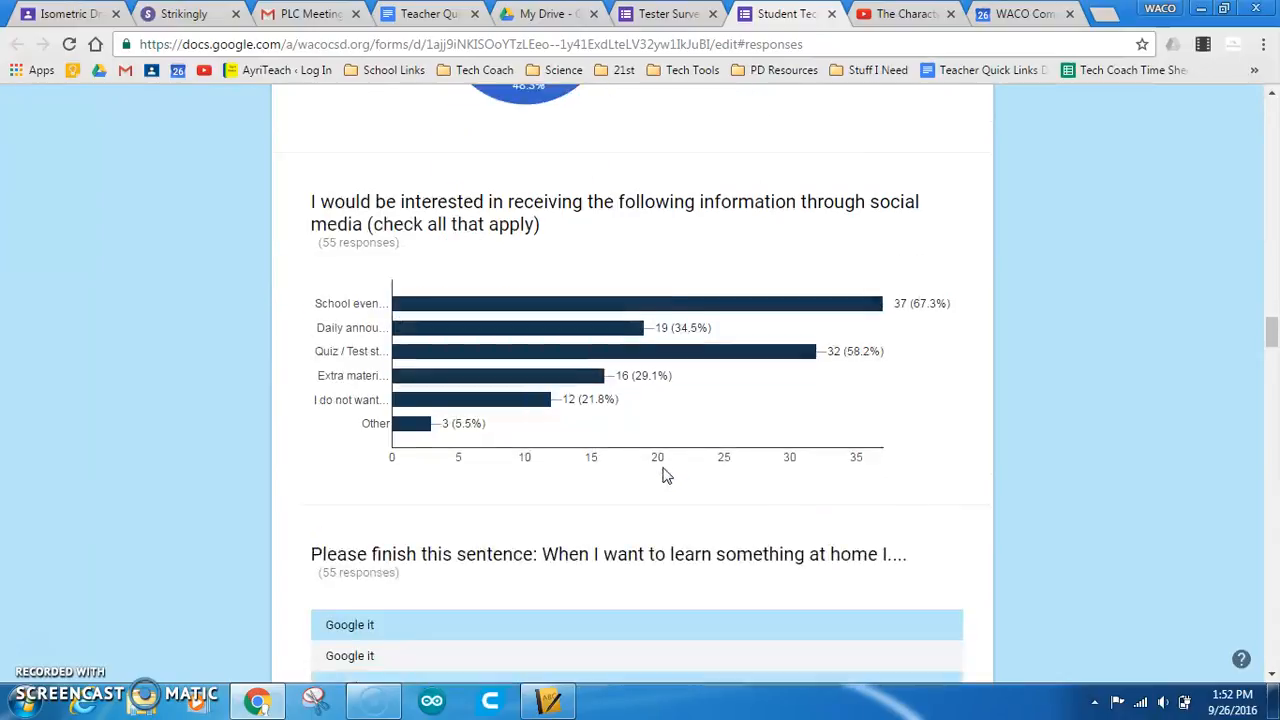
{"action": "scroll", "coordinate": [667, 475], "scroll_direction": "up", "scroll_amount": 2}
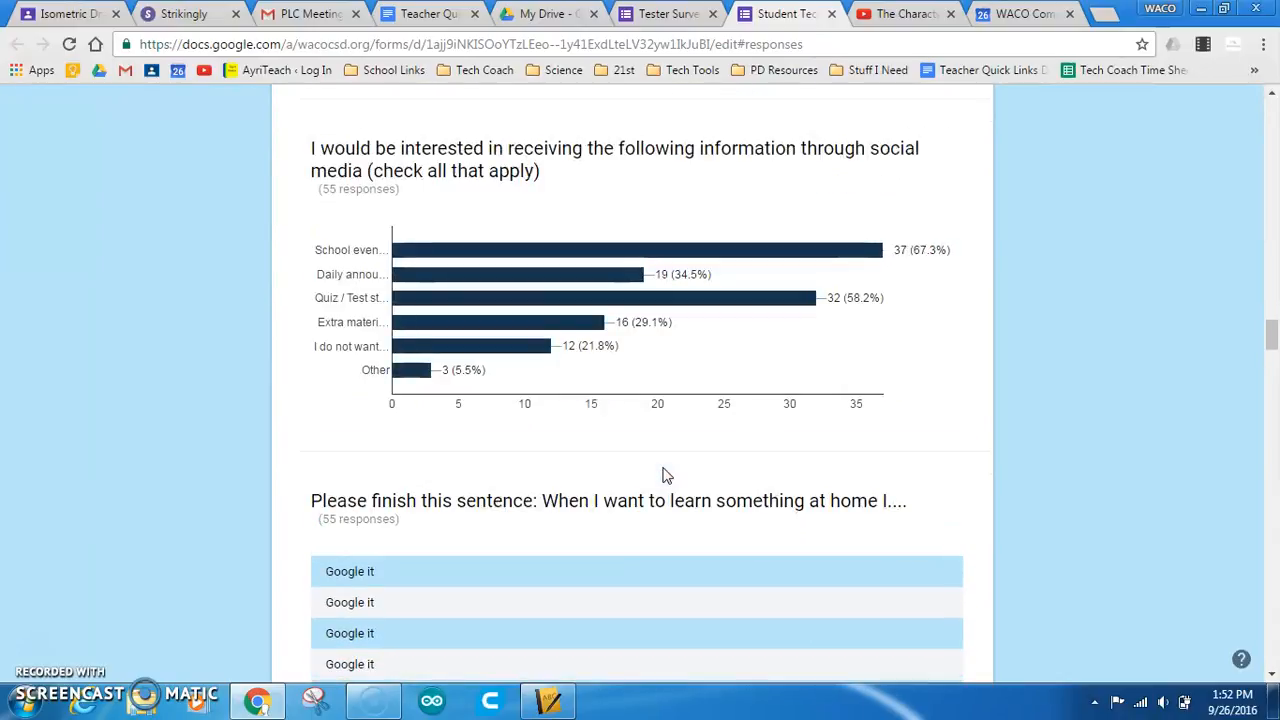
{"action": "scroll", "coordinate": [667, 475], "scroll_direction": "up", "scroll_amount": 3}
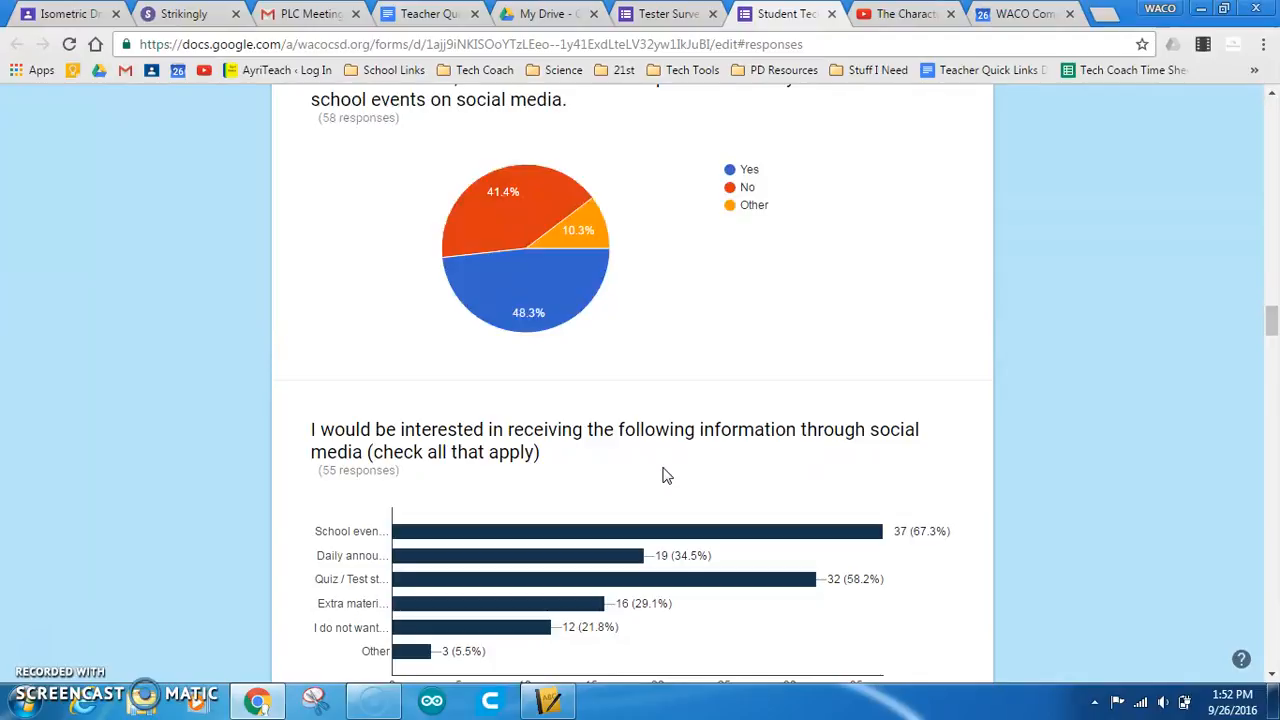
Read through the written answers to the sentence "When I want to learn something at home I....".
{"action": "scroll", "coordinate": [667, 475], "scroll_direction": "down", "scroll_amount": 11}
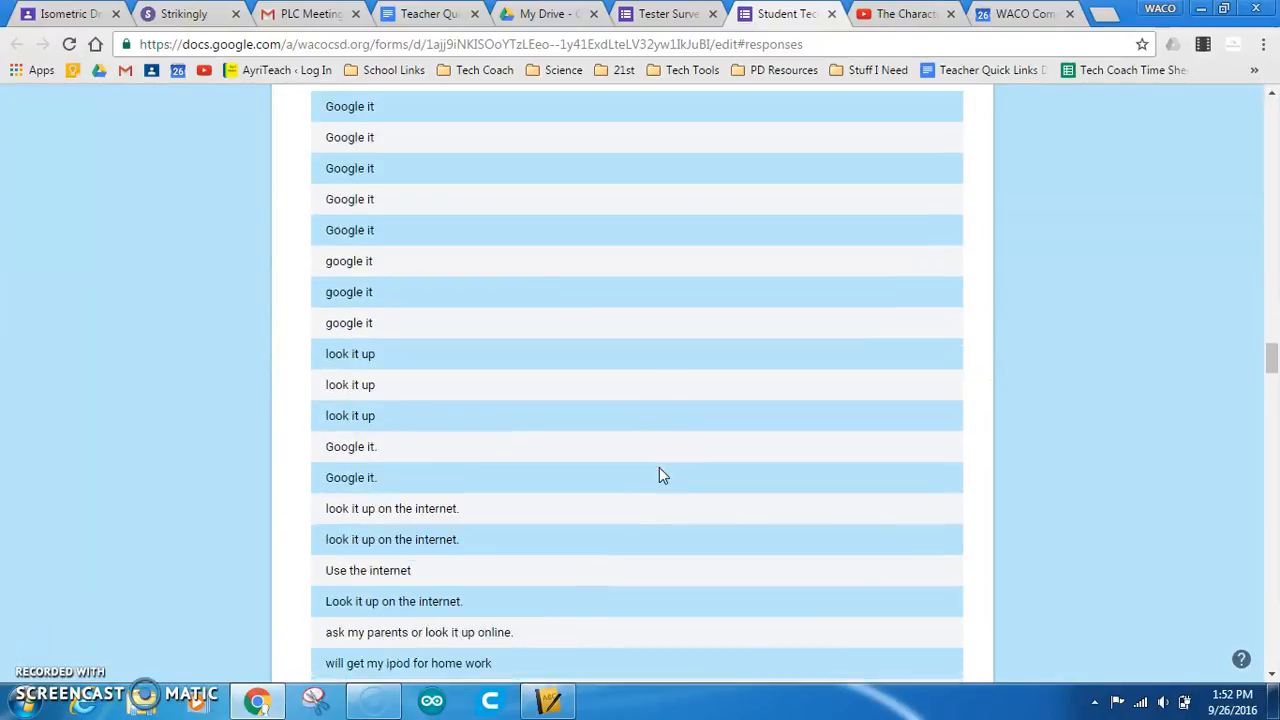
{"action": "scroll", "coordinate": [659, 475], "scroll_direction": "down", "scroll_amount": 8}
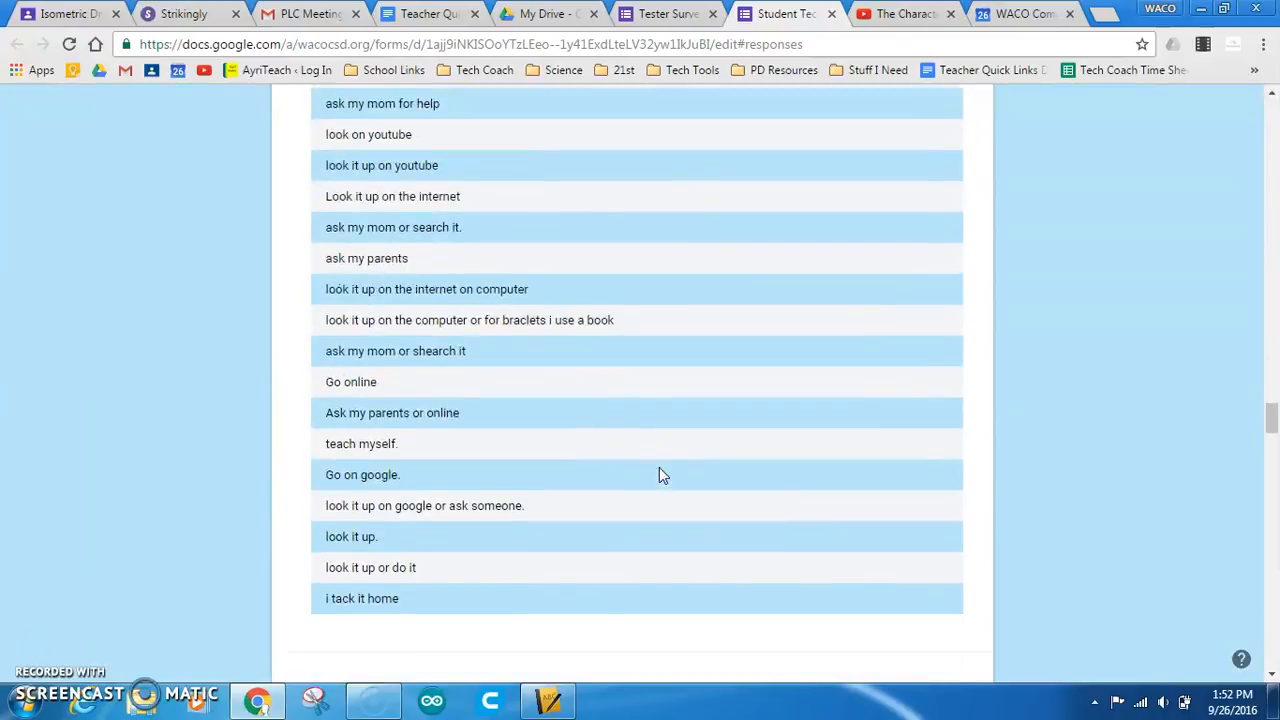
{"action": "scroll", "coordinate": [620, 452], "scroll_direction": "up", "scroll_amount": 17}
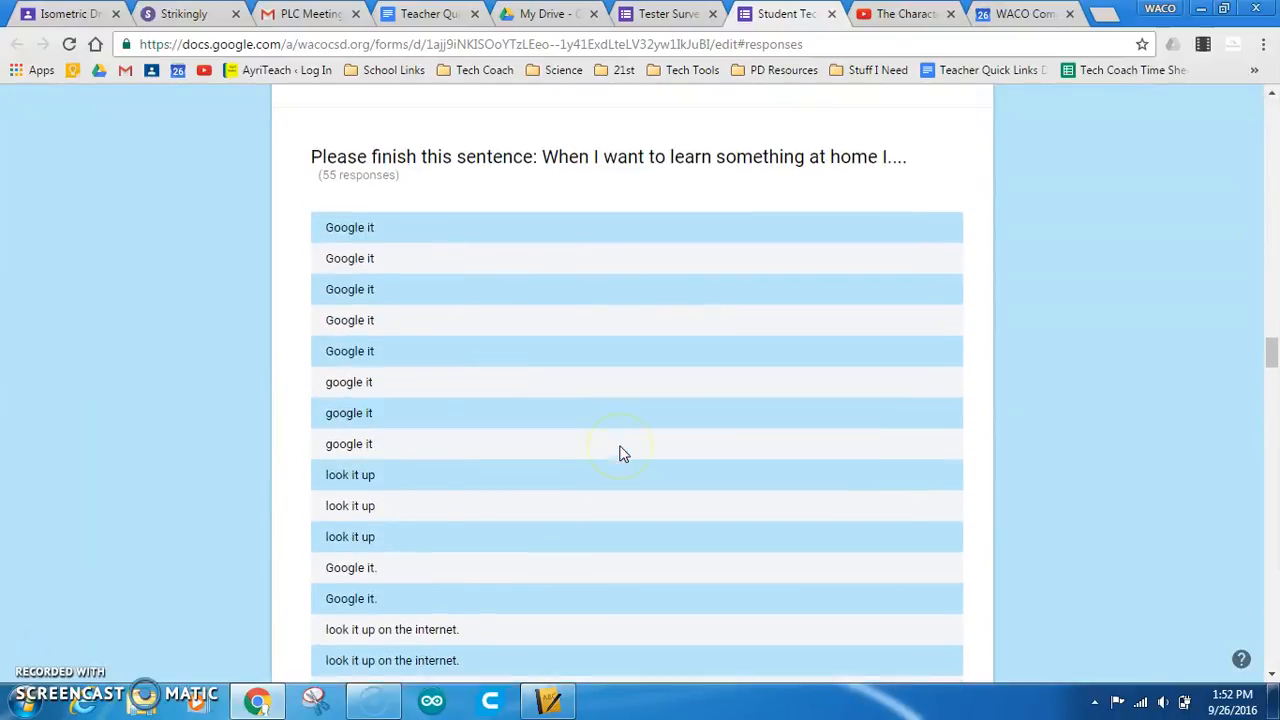
Skim the remaining written answers in the response summary, then return to the start of the summary.
{"action": "scroll", "coordinate": [620, 453], "scroll_direction": "down", "scroll_amount": 16}
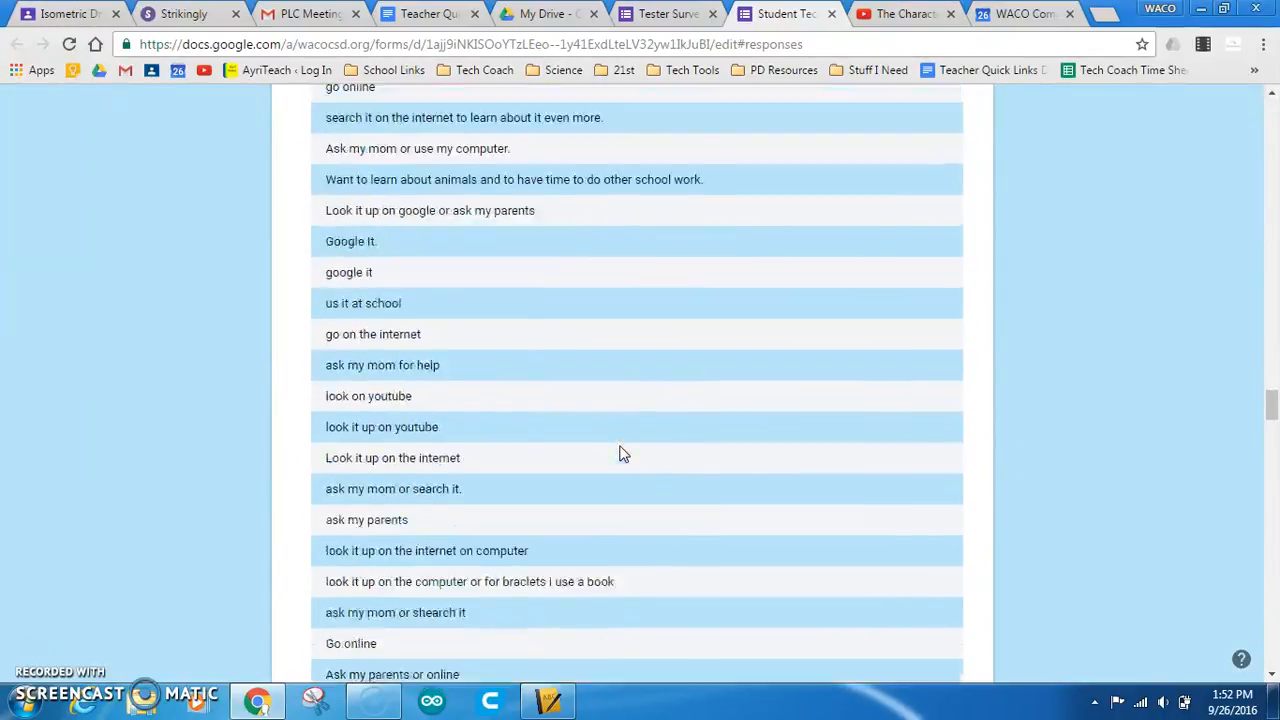
{"action": "scroll", "coordinate": [620, 453], "scroll_direction": "down", "scroll_amount": 17}
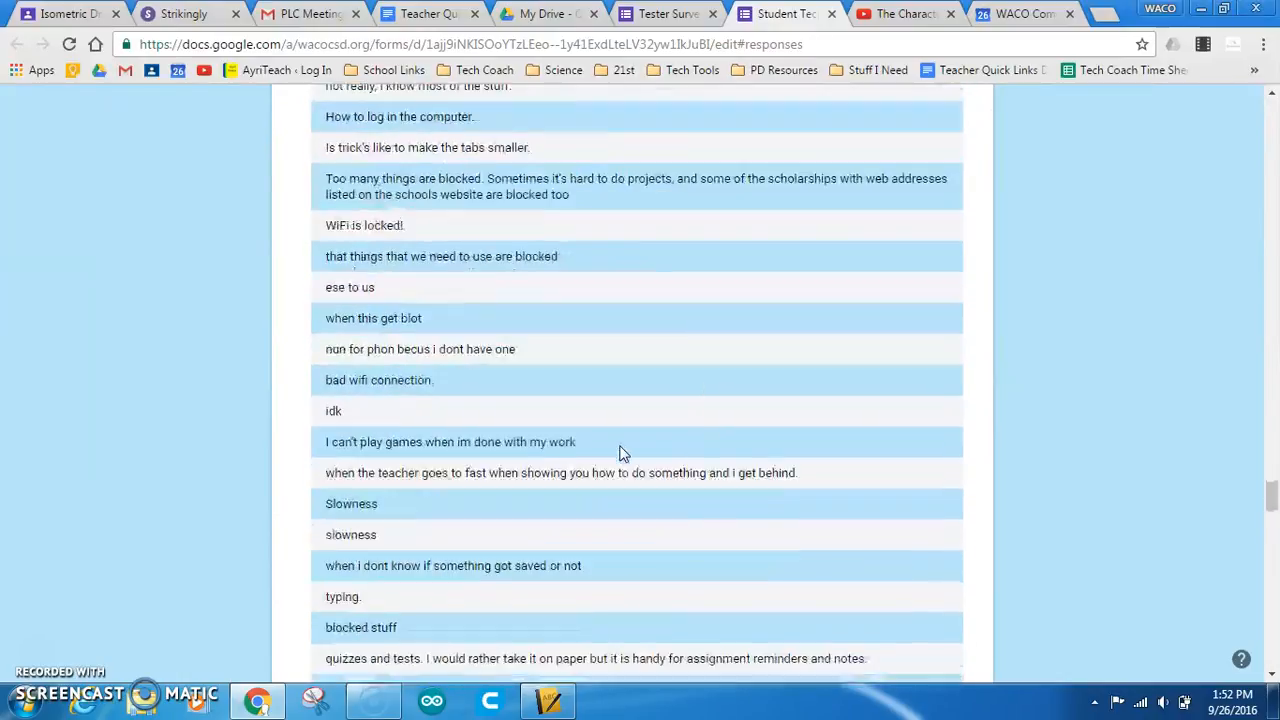
{"action": "scroll", "coordinate": [620, 453], "scroll_direction": "down", "scroll_amount": 10}
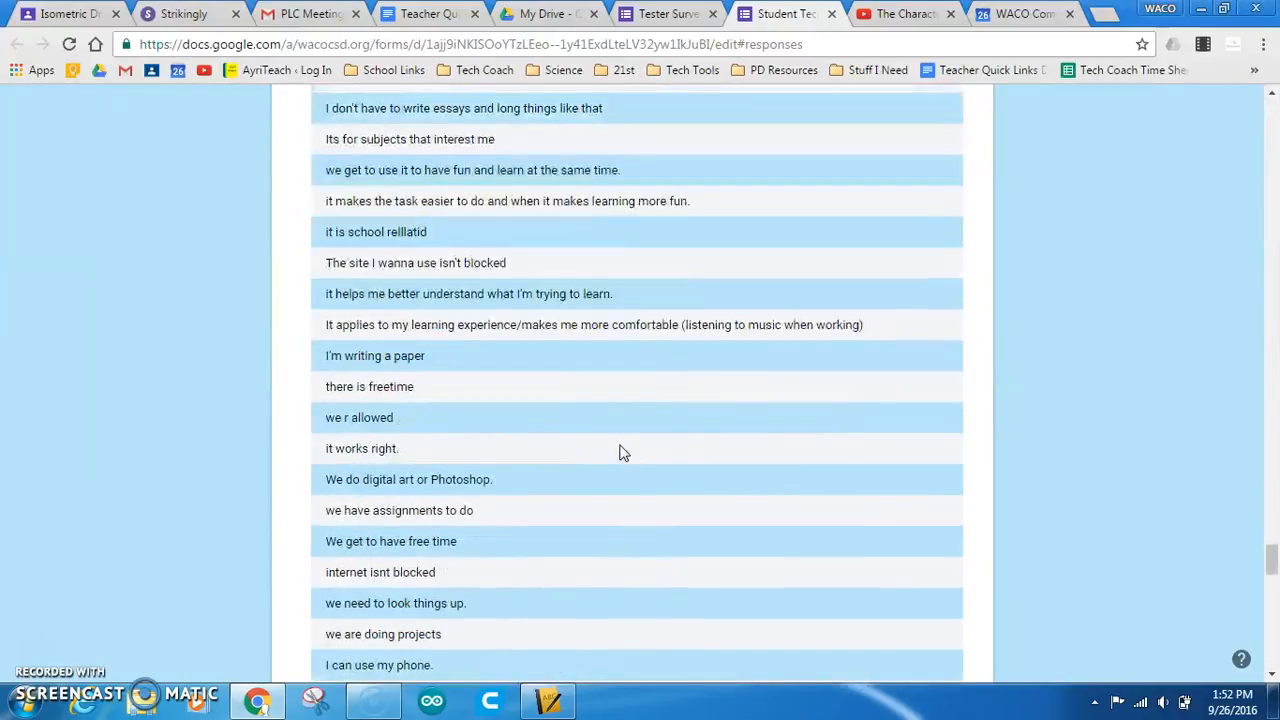
{"action": "scroll", "coordinate": [620, 453], "scroll_direction": "up", "scroll_amount": 4}
{"action": "scroll", "coordinate": [620, 453], "scroll_direction": "up", "scroll_amount": 20}
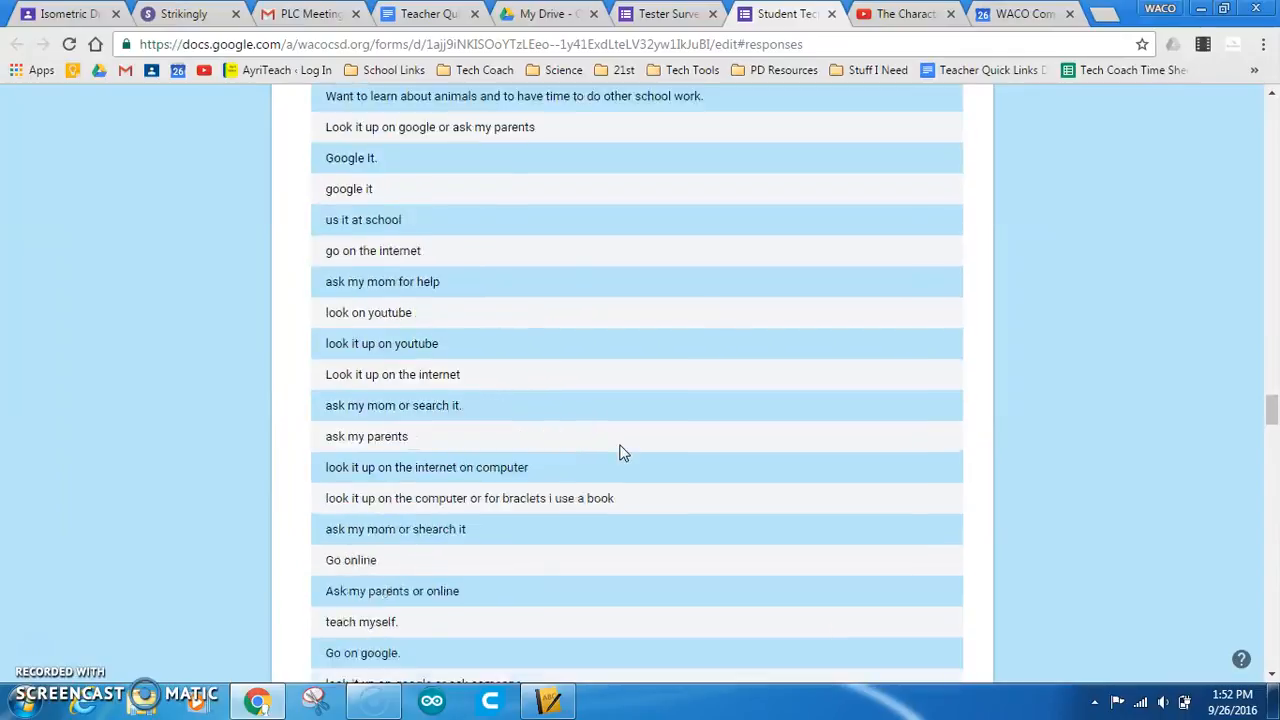
{"action": "scroll", "coordinate": [620, 453], "scroll_direction": "up", "scroll_amount": 20}
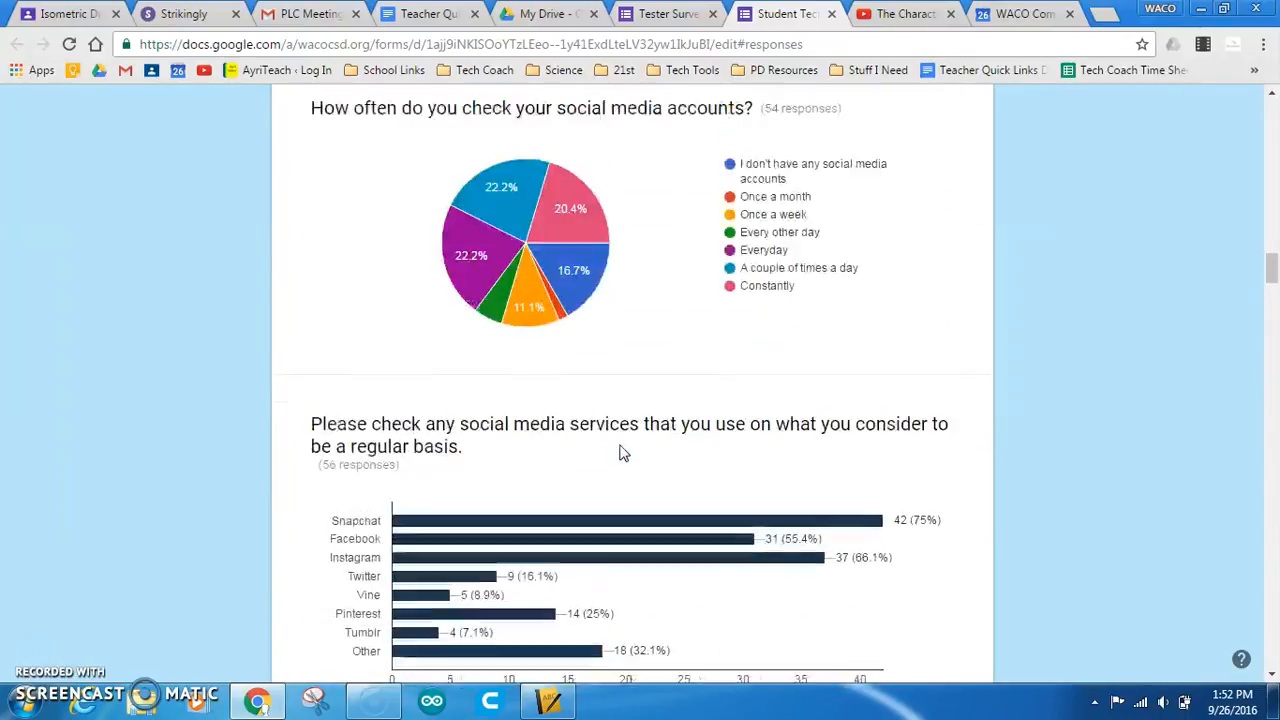
{"action": "scroll", "coordinate": [620, 453], "scroll_direction": "up", "scroll_amount": 20}
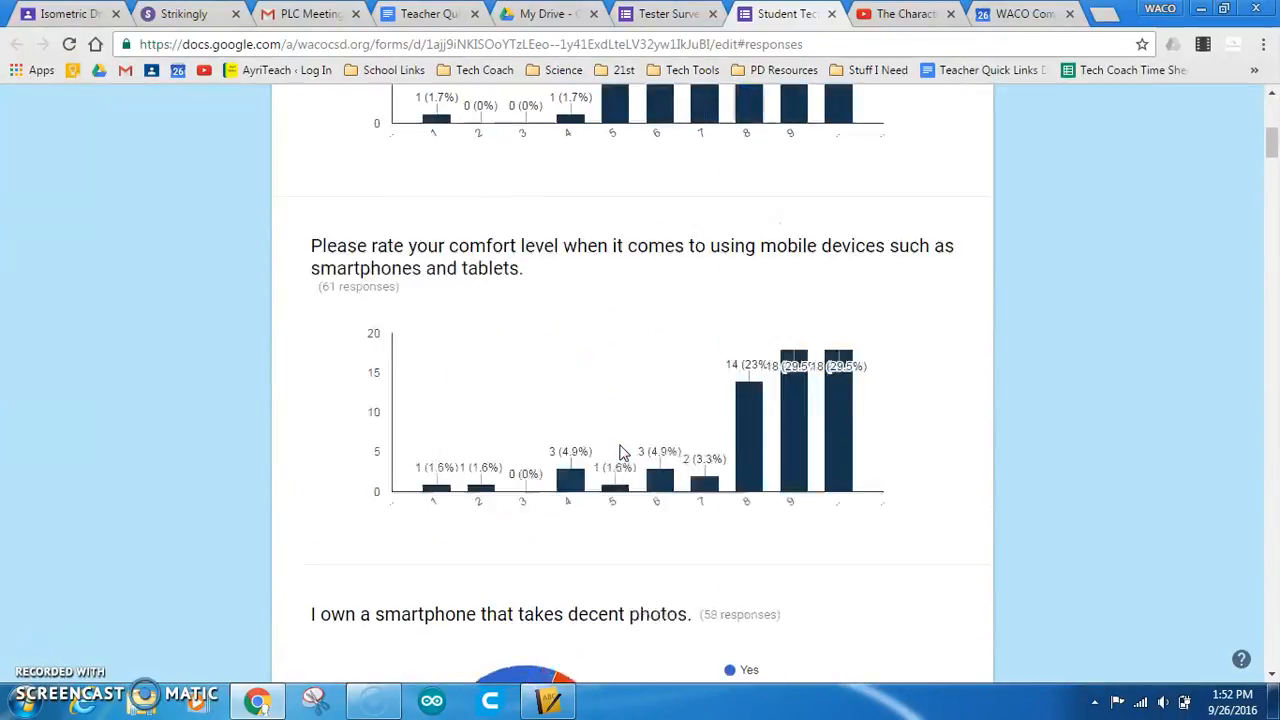
{"action": "scroll", "coordinate": [620, 454], "scroll_direction": "up", "scroll_amount": 5}
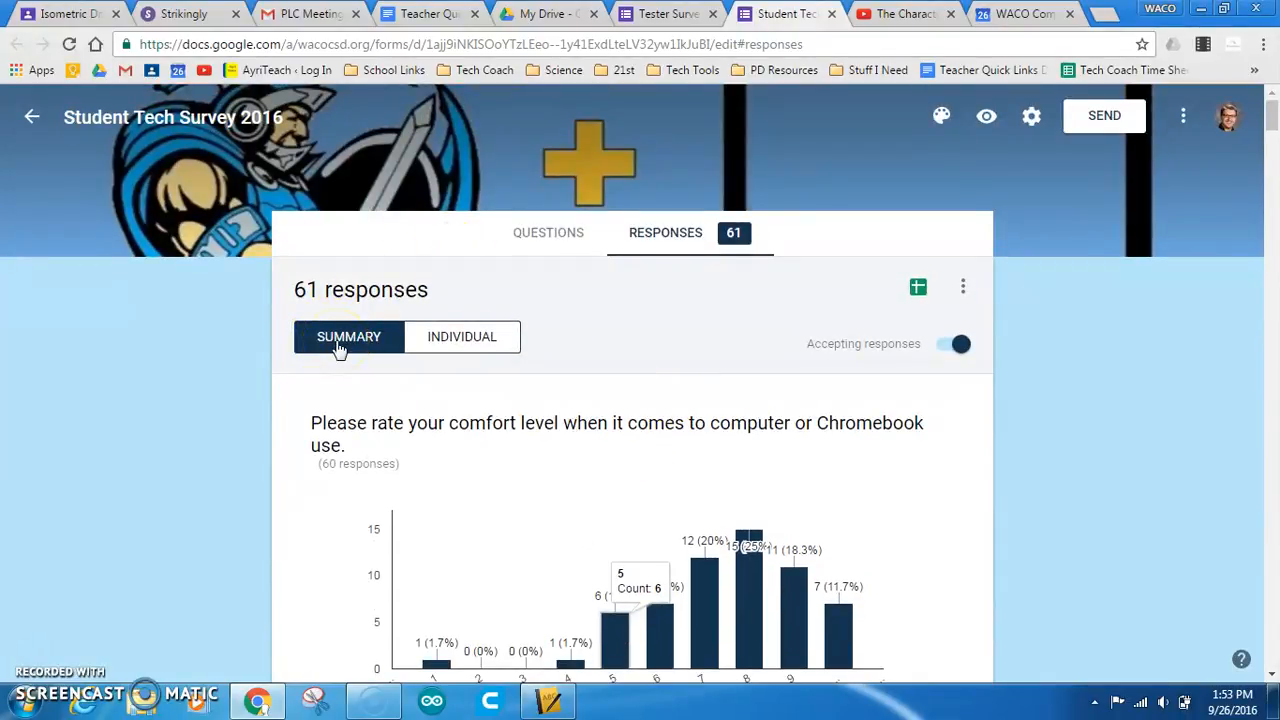
Show the survey's individual responses and look through the answers of the first respondent.
{"action": "left_click", "coordinate": [463, 337]}
{"action": "scroll", "coordinate": [608, 400], "scroll_direction": "down", "scroll_amount": 2}
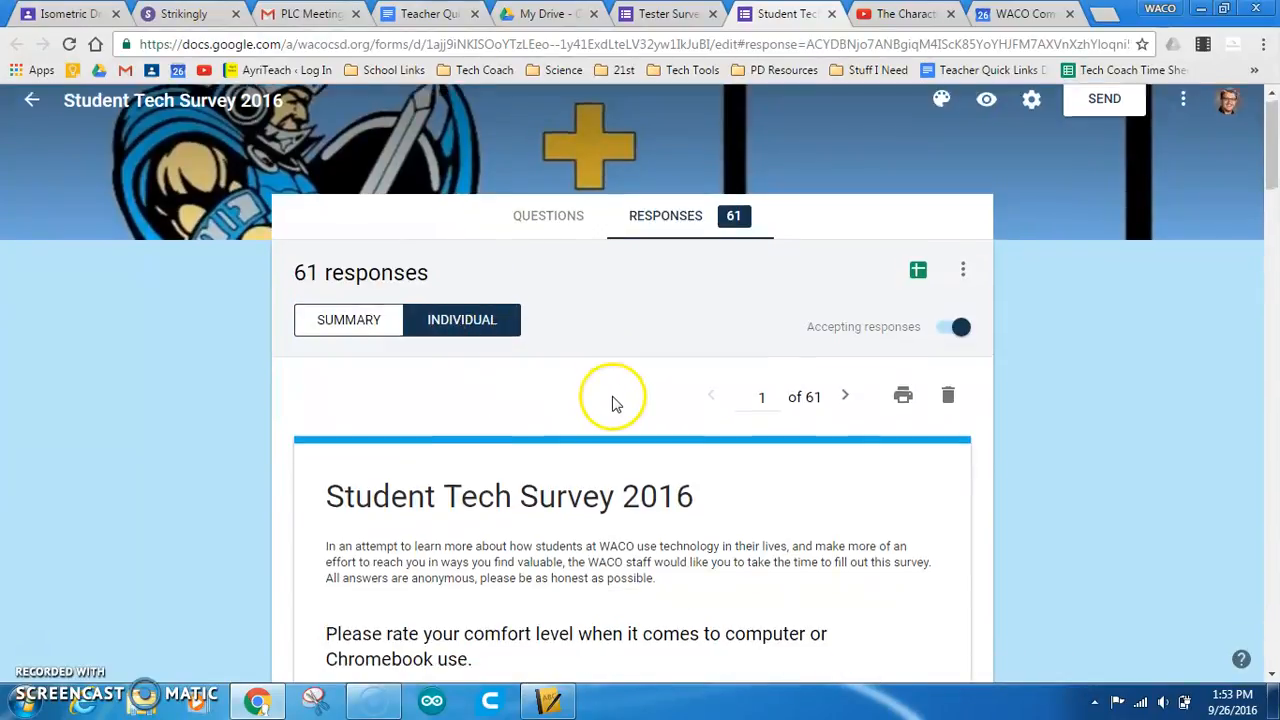
{"action": "scroll", "coordinate": [650, 395], "scroll_direction": "up", "scroll_amount": 1}
{"action": "scroll", "coordinate": [863, 420], "scroll_direction": "down", "scroll_amount": 4}
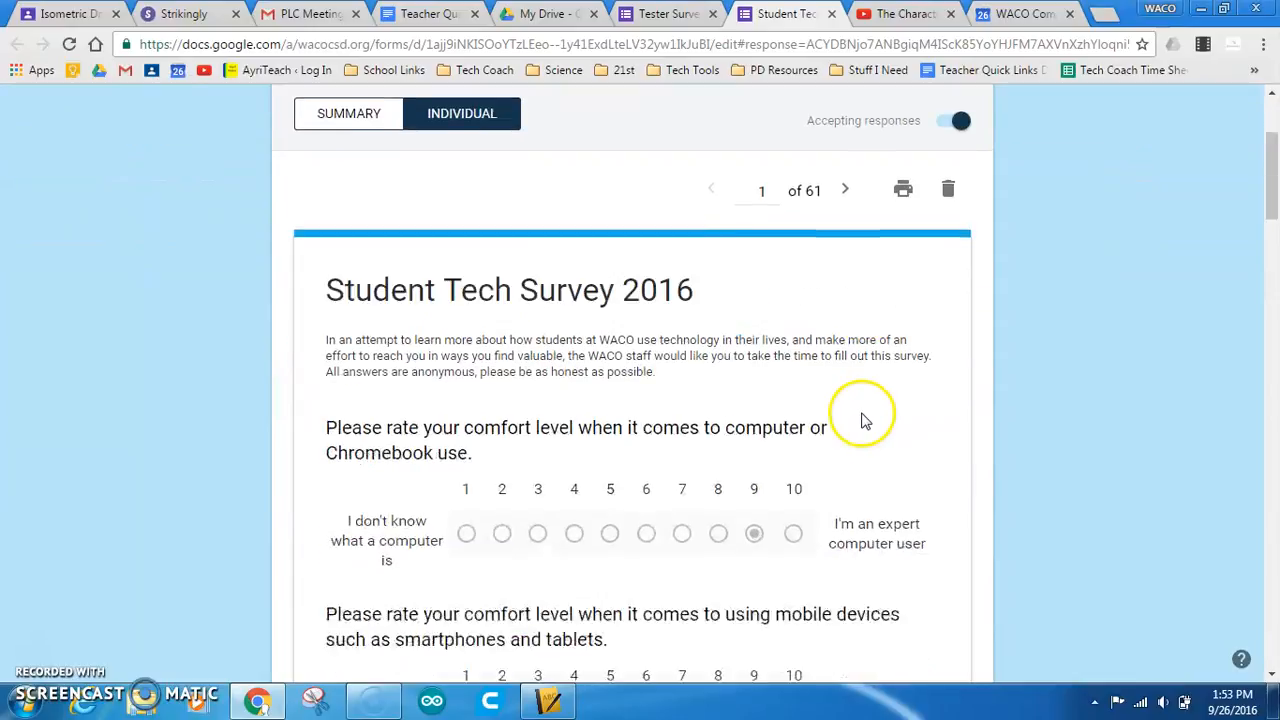
{"action": "scroll", "coordinate": [865, 420], "scroll_direction": "down", "scroll_amount": 8}
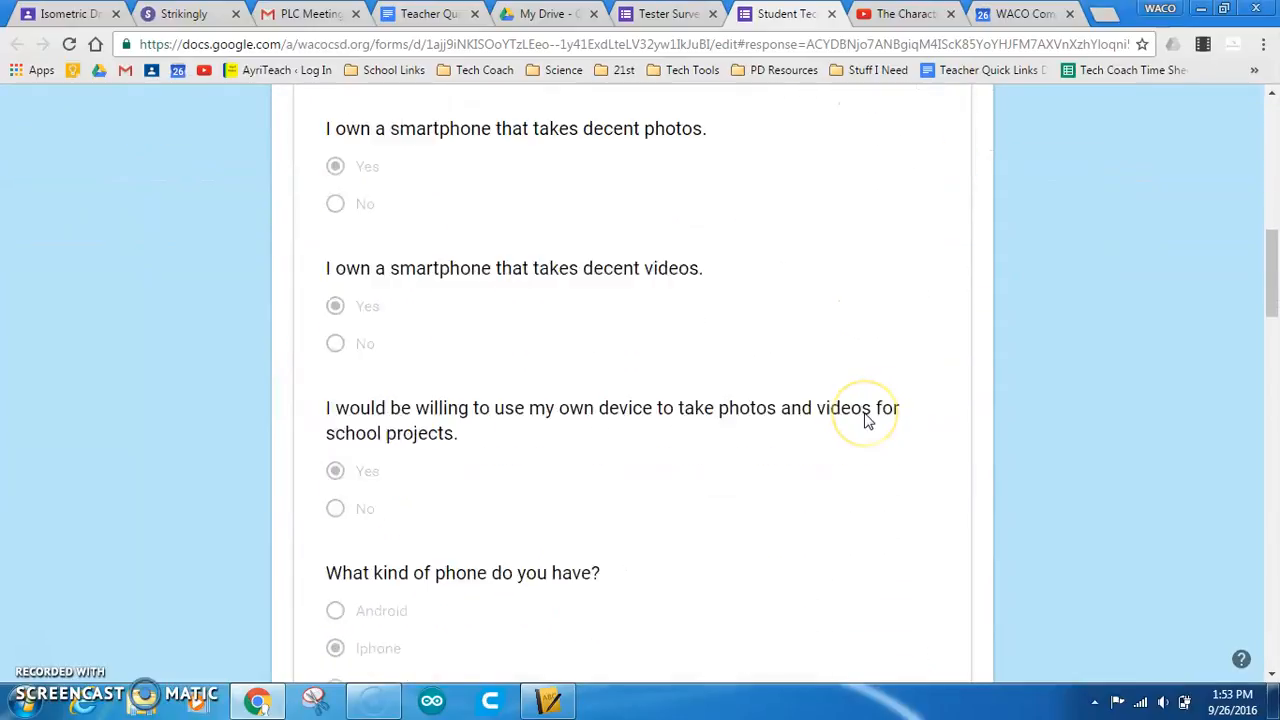
{"action": "scroll", "coordinate": [866, 420], "scroll_direction": "down", "scroll_amount": 2}
{"action": "scroll", "coordinate": [846, 430], "scroll_direction": "up", "scroll_amount": 12}
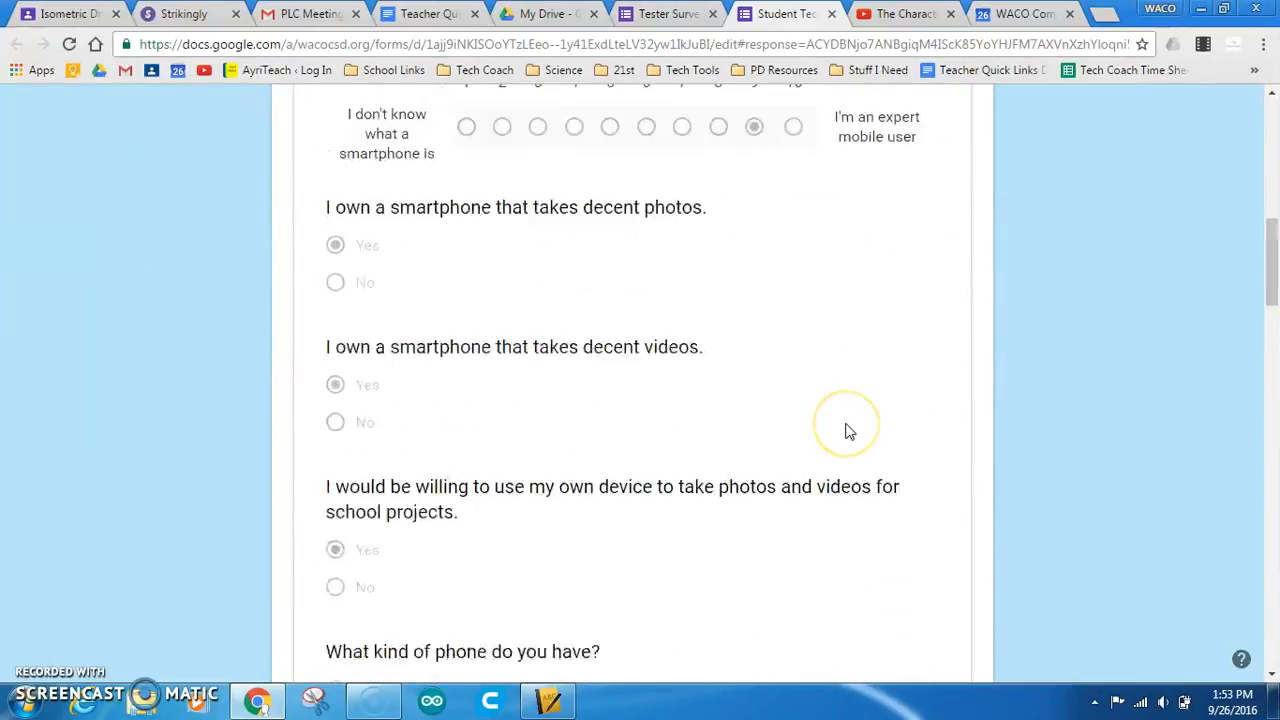
{"action": "scroll", "coordinate": [849, 431], "scroll_direction": "up", "scroll_amount": 3}
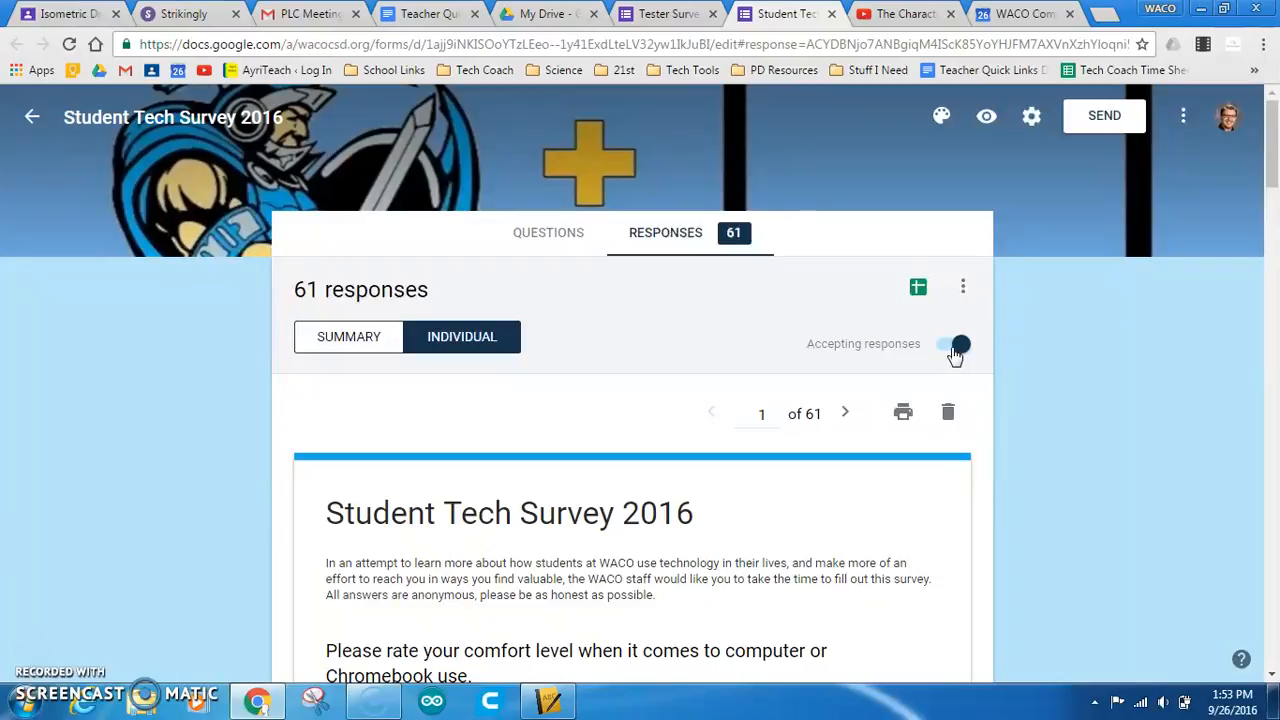
Review the additional response options, such as email notifications, response destination, download and print, without applying any.
{"action": "left_click", "coordinate": [963, 287]}
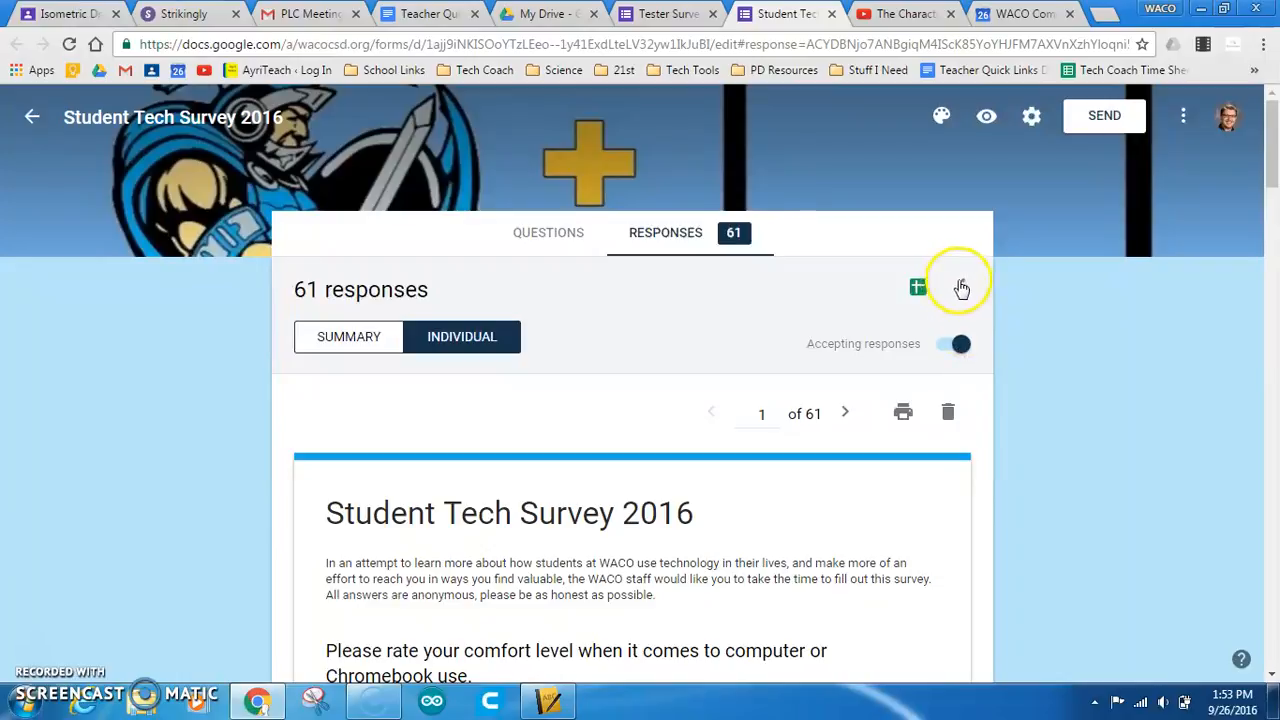
{"action": "left_click", "coordinate": [687, 300]}
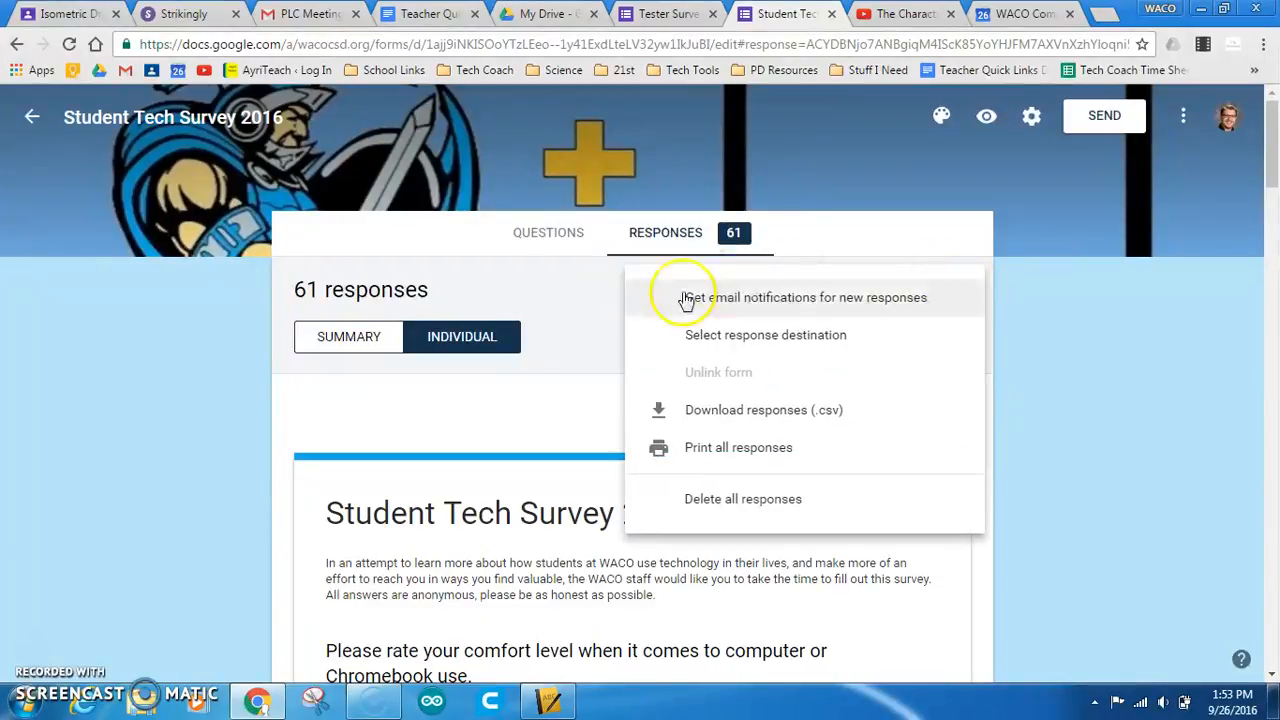
{"action": "left_click", "coordinate": [600, 310]}
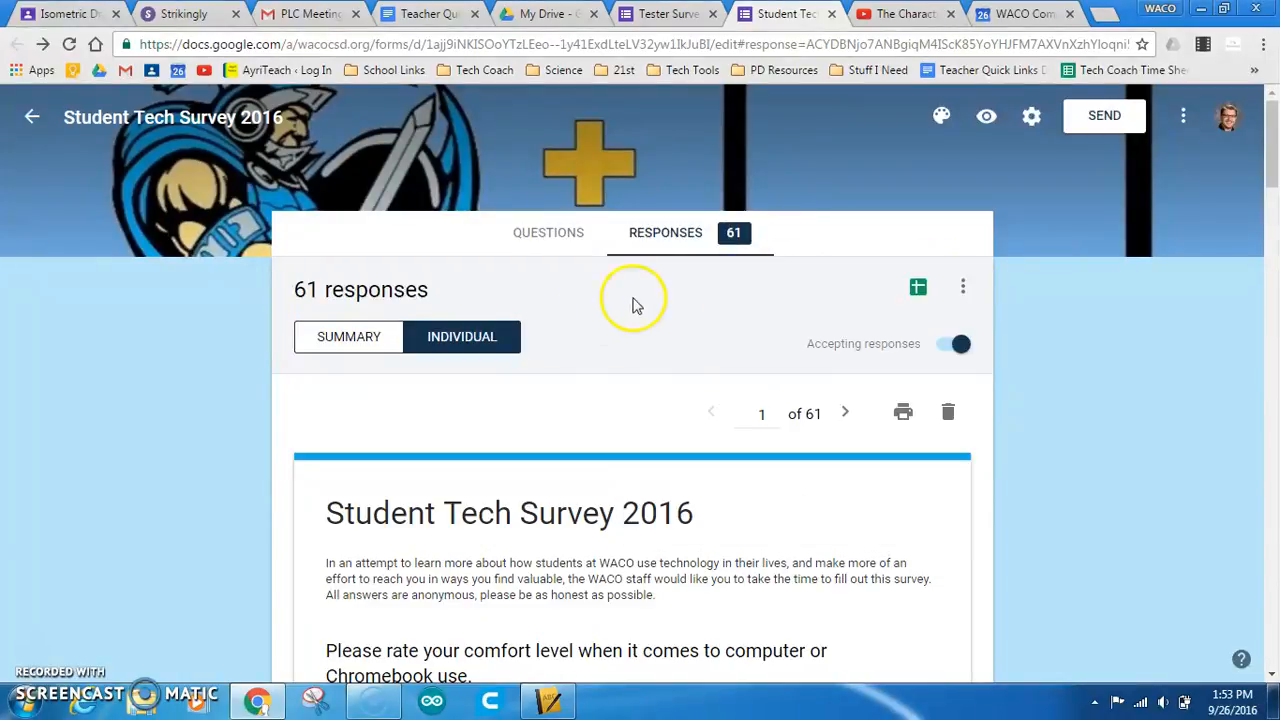
{"action": "left_click", "coordinate": [963, 287]}
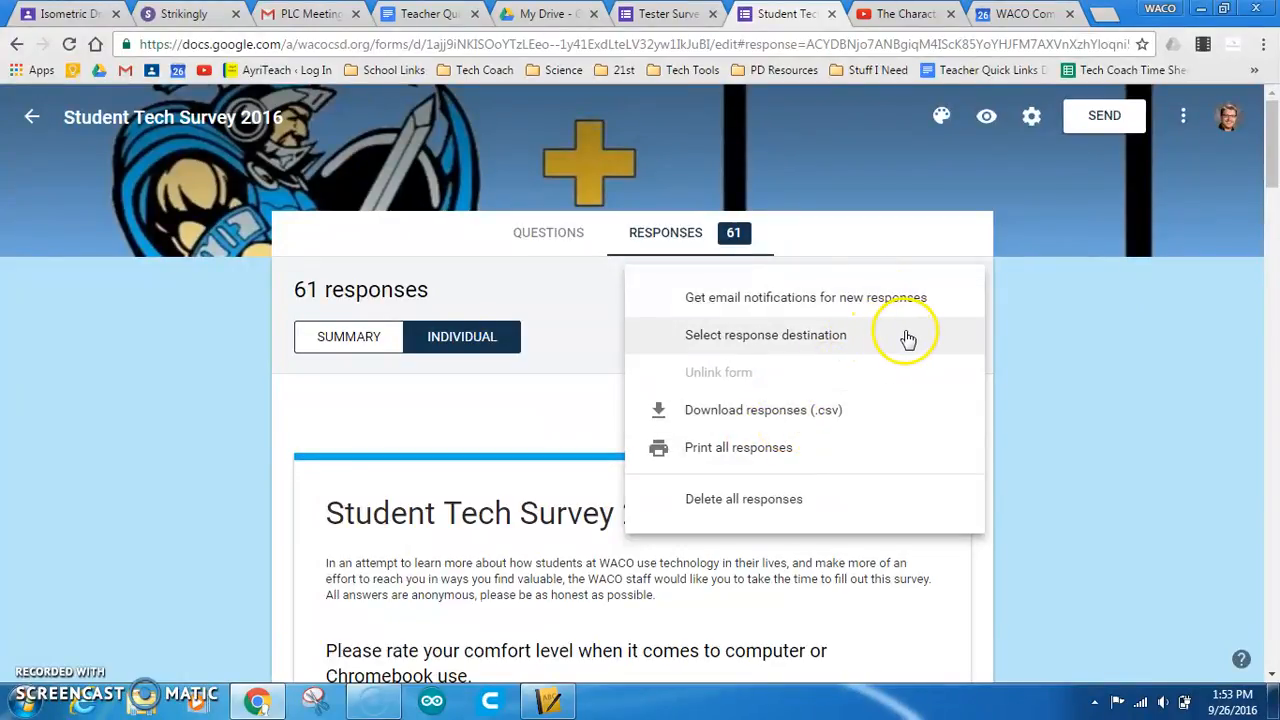
{"action": "left_click", "coordinate": [600, 413]}
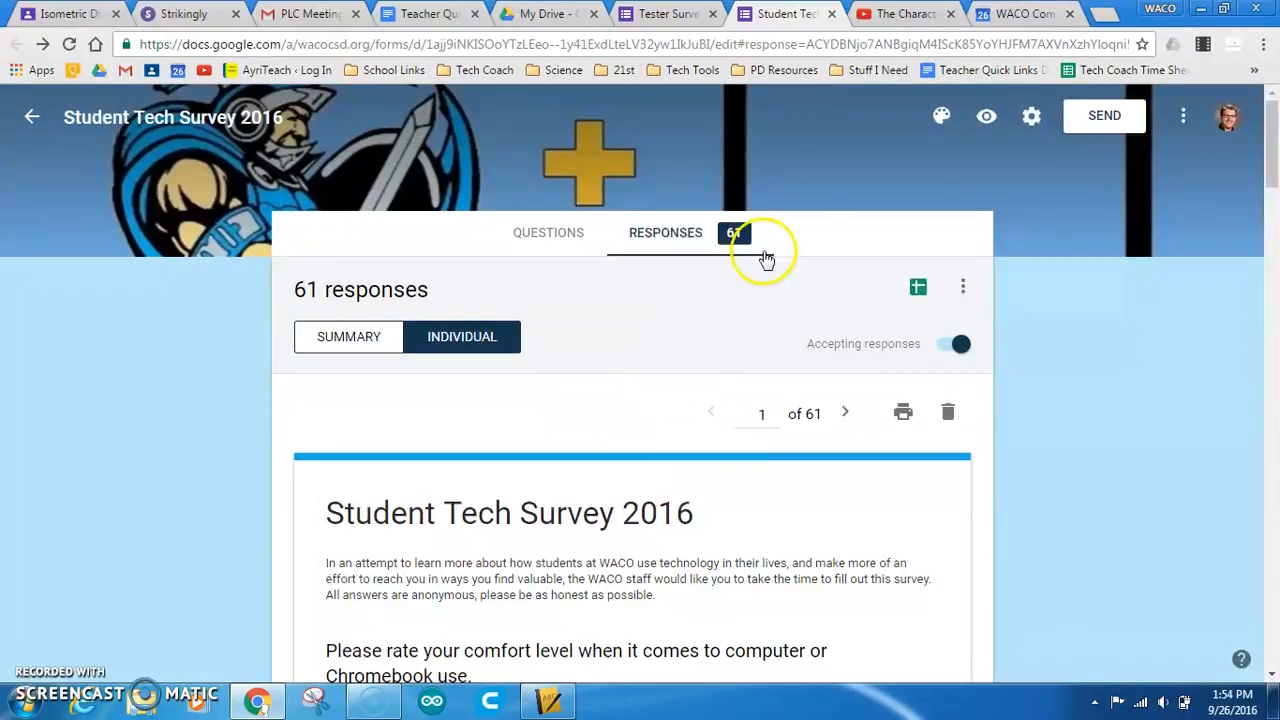
Create a new spreadsheet as the response destination for Student Tech Survey 2016 and look over the collected answers in it.
{"action": "left_click", "coordinate": [918, 290]}
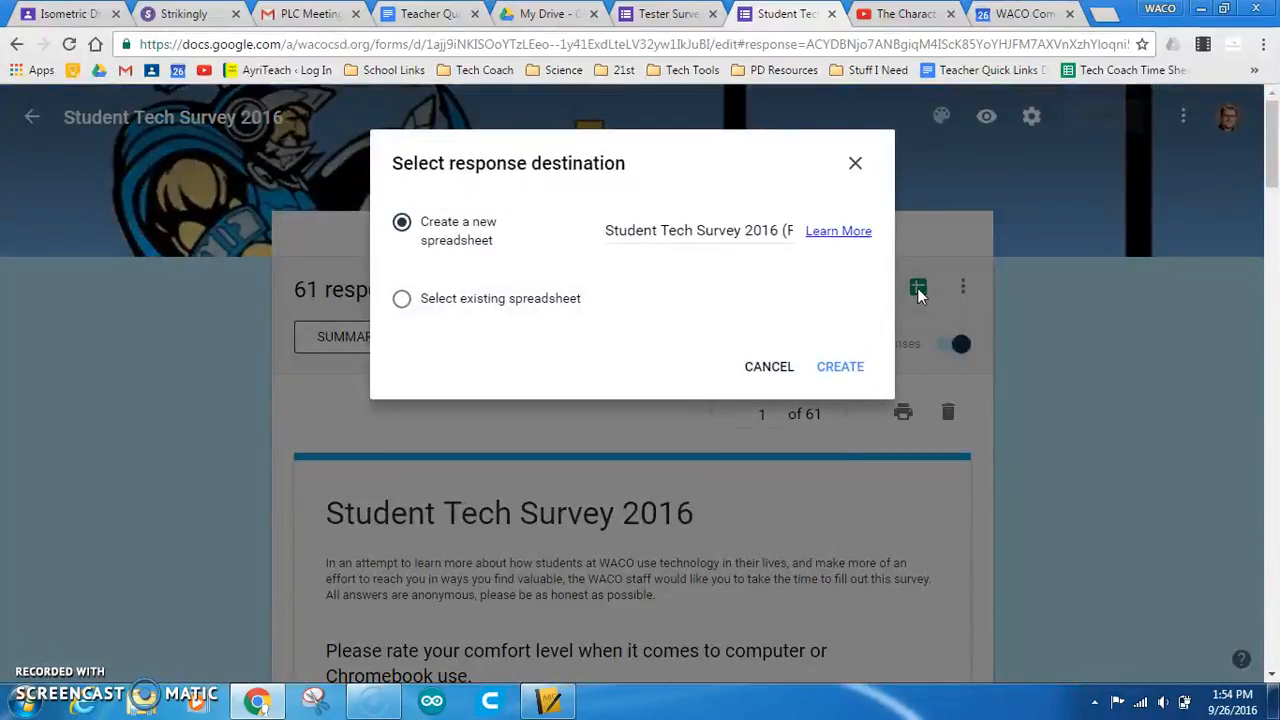
{"action": "left_click", "coordinate": [845, 367]}
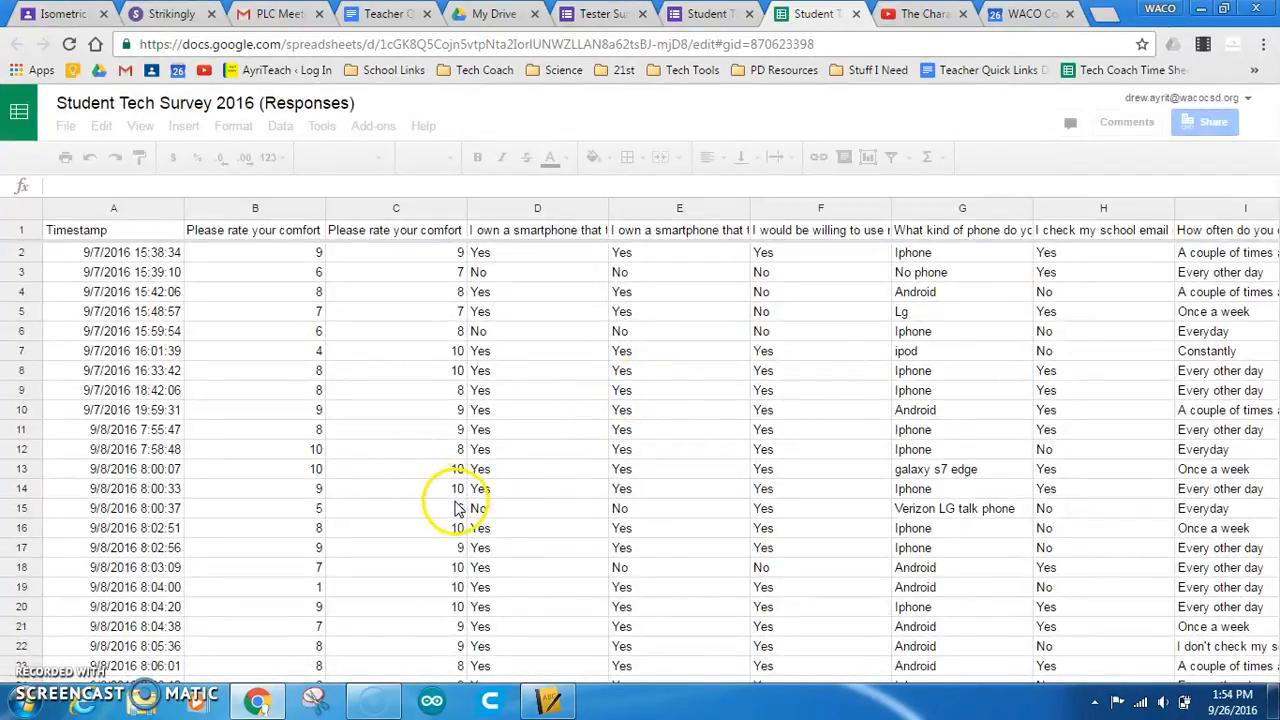
{"action": "scroll", "coordinate": [460, 513], "scroll_direction": "down", "scroll_amount": 5}
{"action": "scroll", "coordinate": [458, 520], "scroll_direction": "down", "scroll_amount": 4}
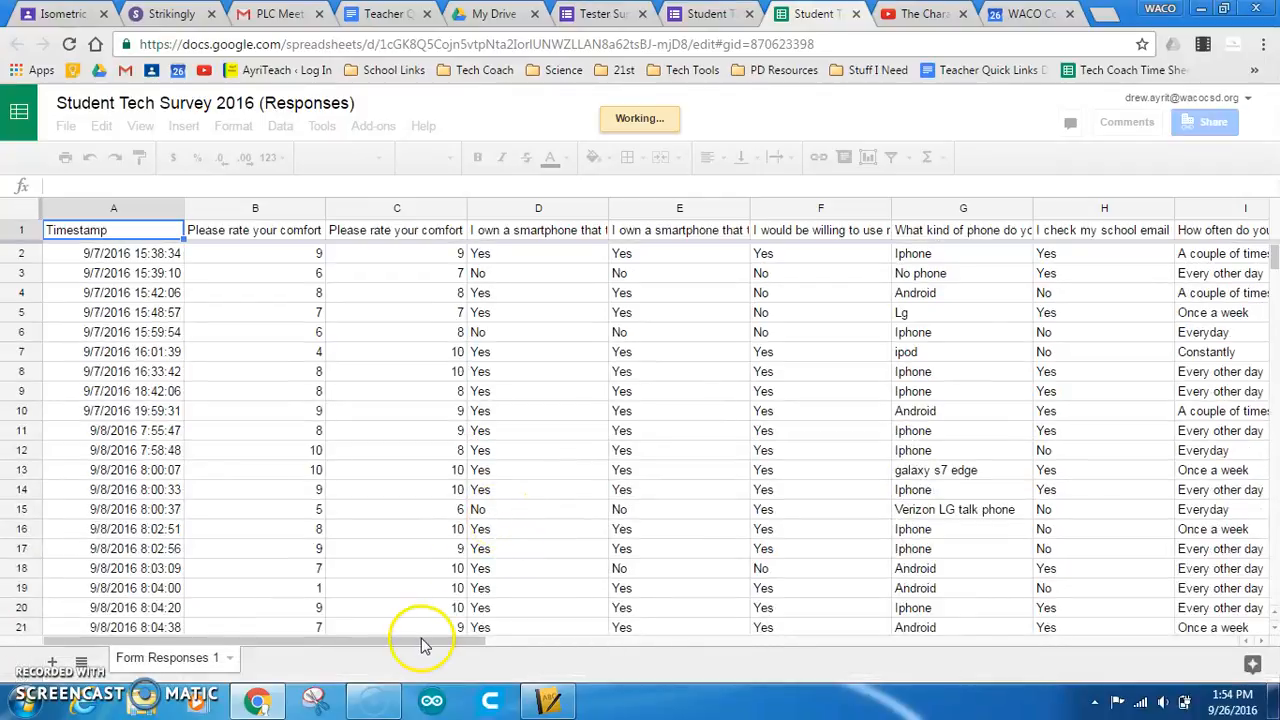
{"action": "left_click_drag", "start_coordinate": [522, 643], "coordinate": [397, 652]}
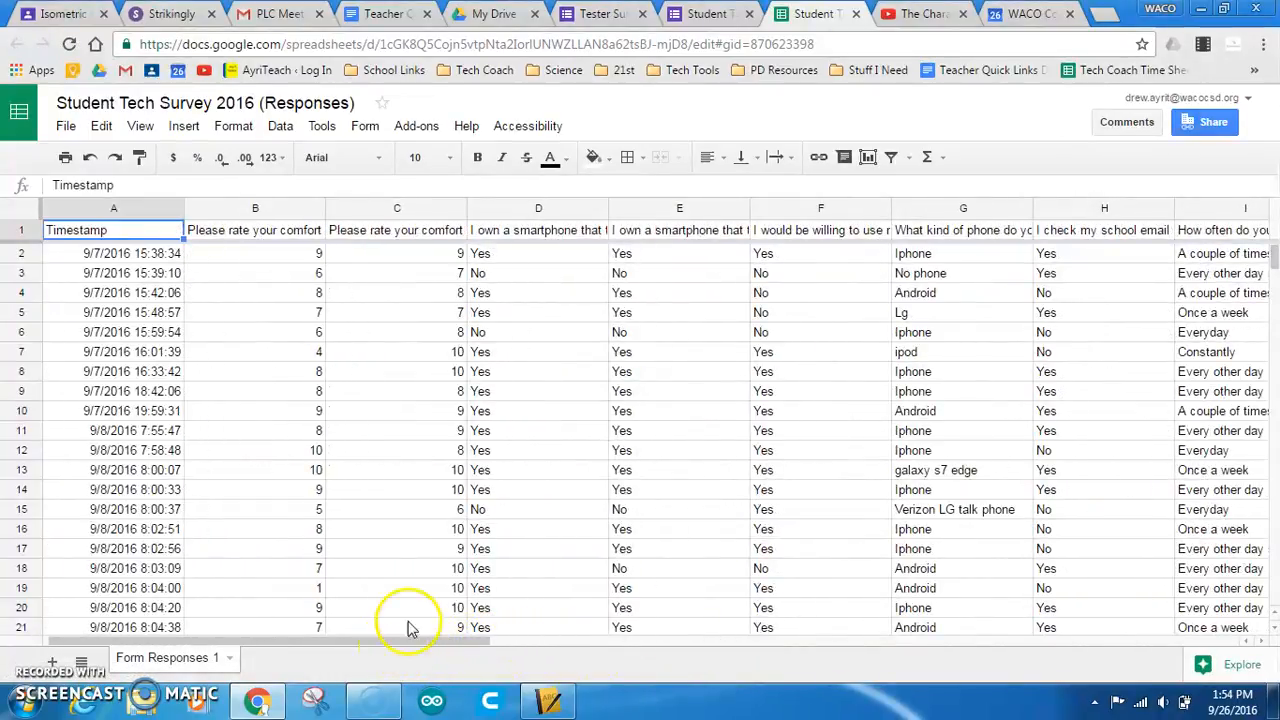
Return to the Student Tech Survey 2016 form and view the summary charts of the two comfort-level ratings.
{"action": "left_click", "coordinate": [726, 14]}
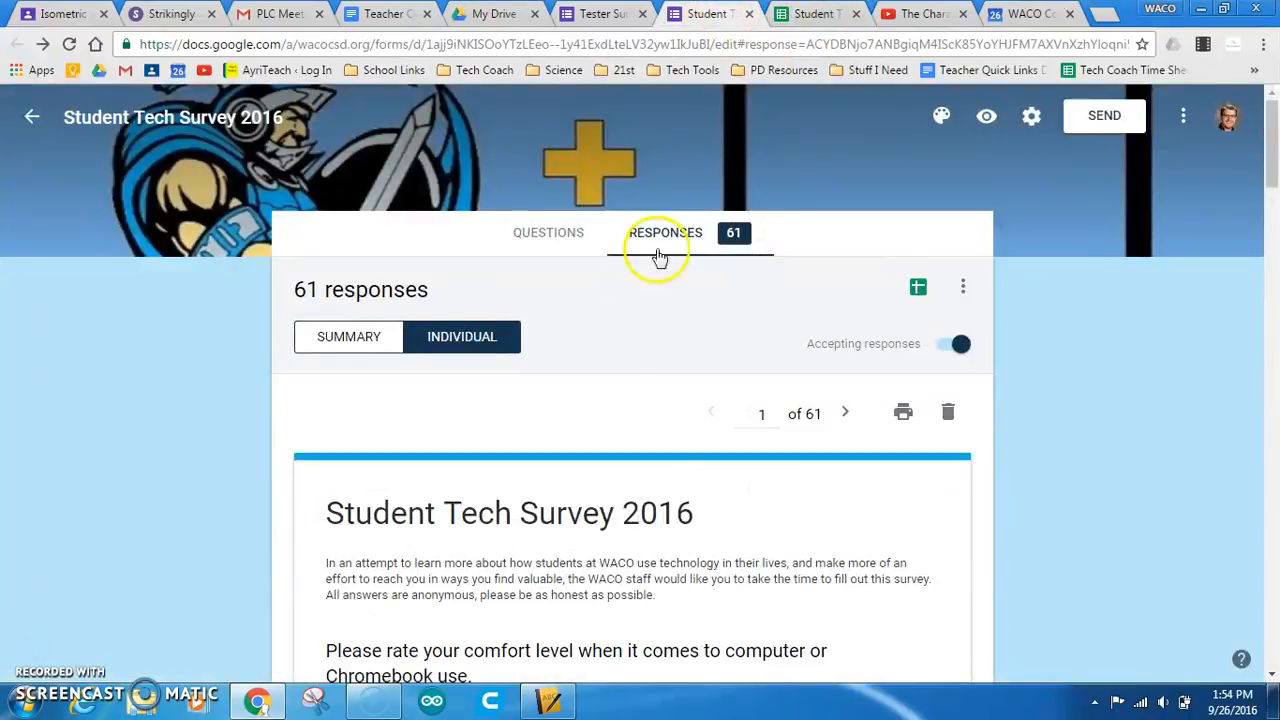
{"action": "scroll", "coordinate": [590, 370], "scroll_direction": "down", "scroll_amount": 1}
{"action": "left_click", "coordinate": [403, 243]}
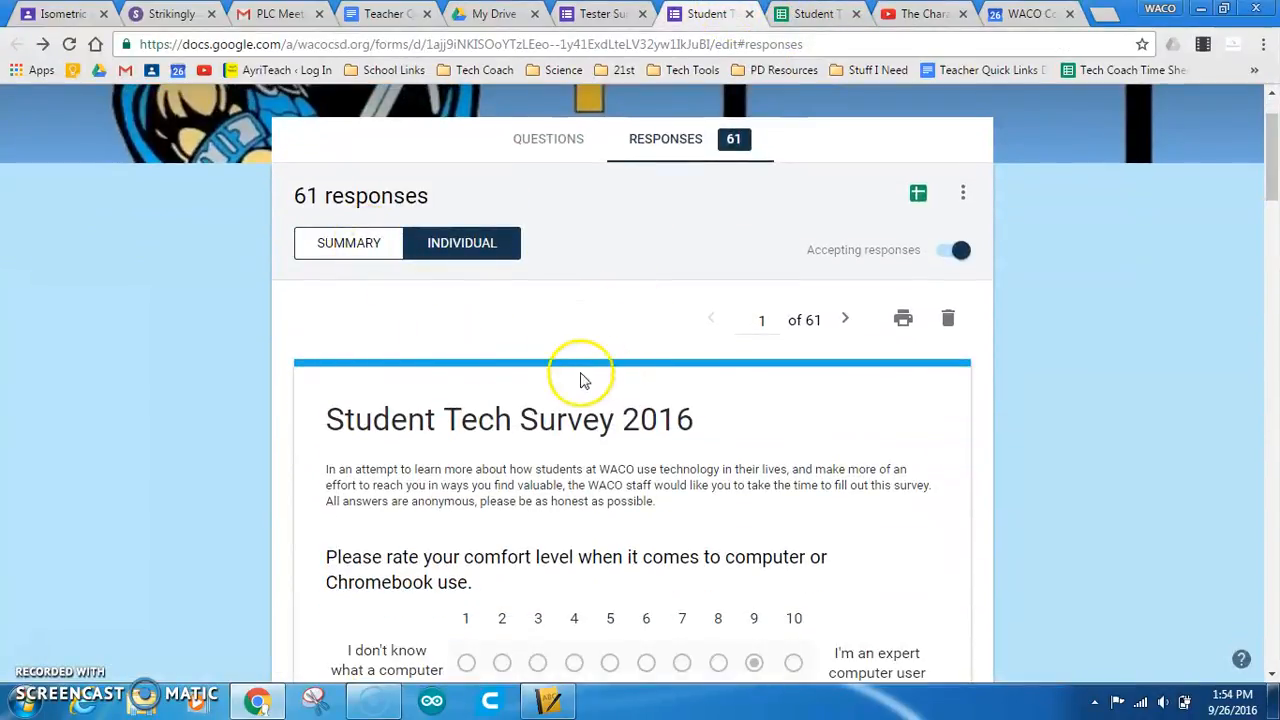
{"action": "scroll", "coordinate": [640, 400], "scroll_direction": "down", "scroll_amount": 3}
{"action": "scroll", "coordinate": [650, 408], "scroll_direction": "down", "scroll_amount": 1}
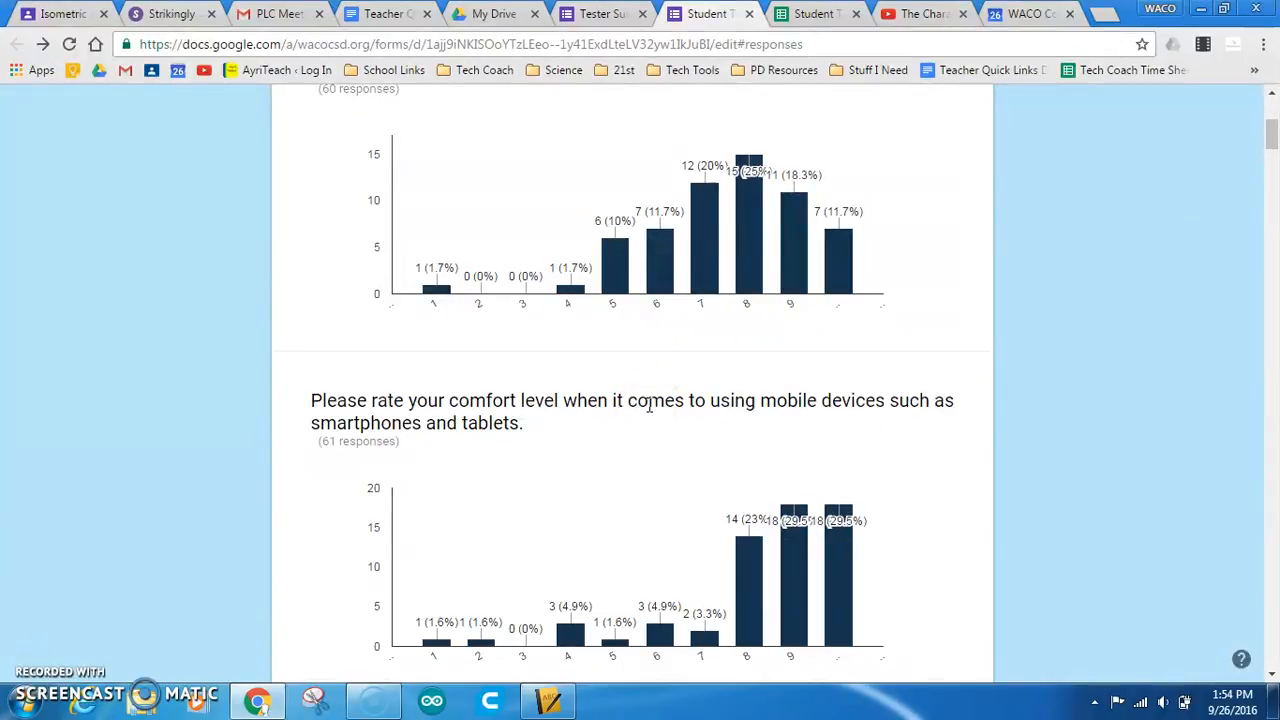
{"action": "scroll", "coordinate": [648, 404], "scroll_direction": "up", "scroll_amount": 3}
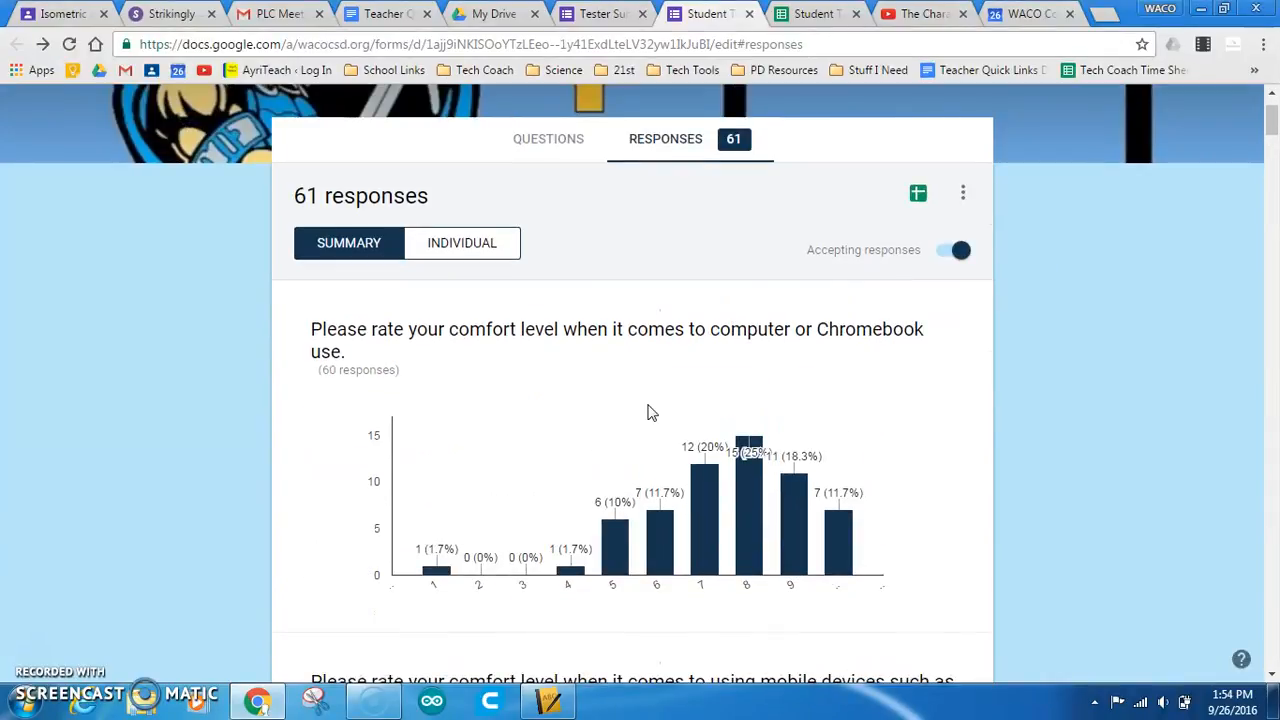